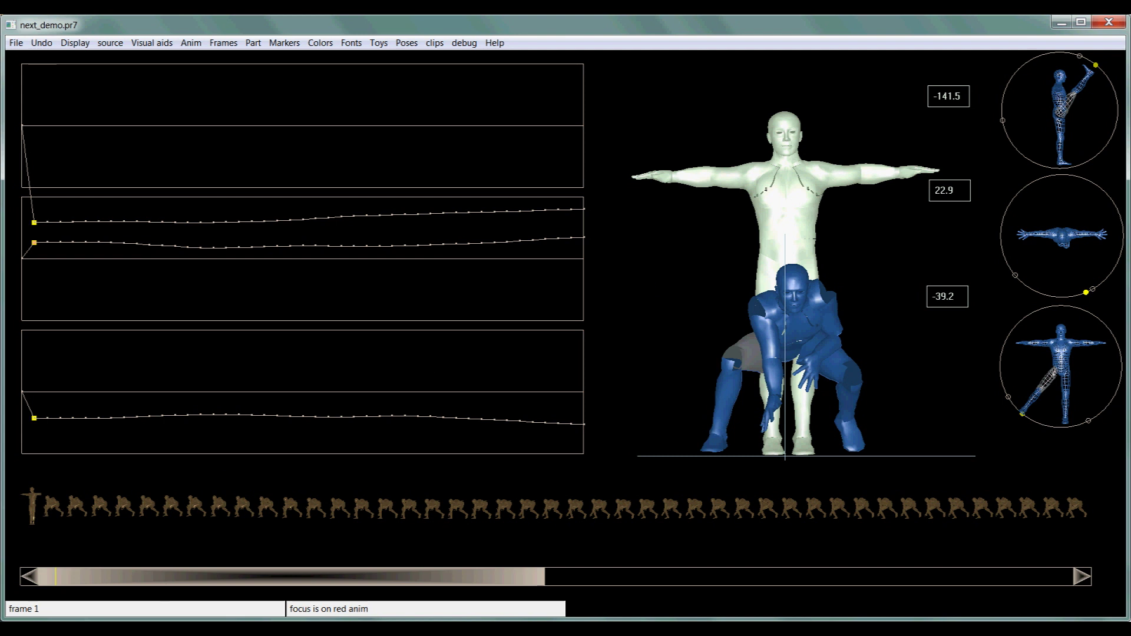
Switch to Firefox, view the slat_1007_beta_5b.zip download offered on the Freebies page without saving it, and return to the next_demo.pr7 project
{"action": "left_click", "coordinate": [144, 635]}
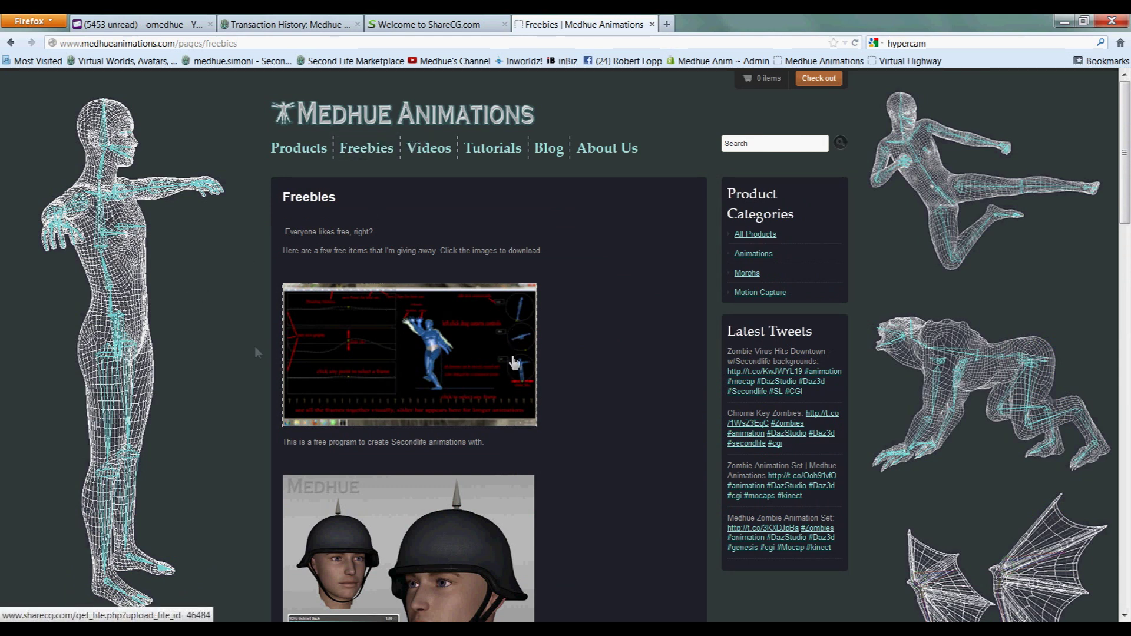
{"action": "left_click", "coordinate": [410, 369]}
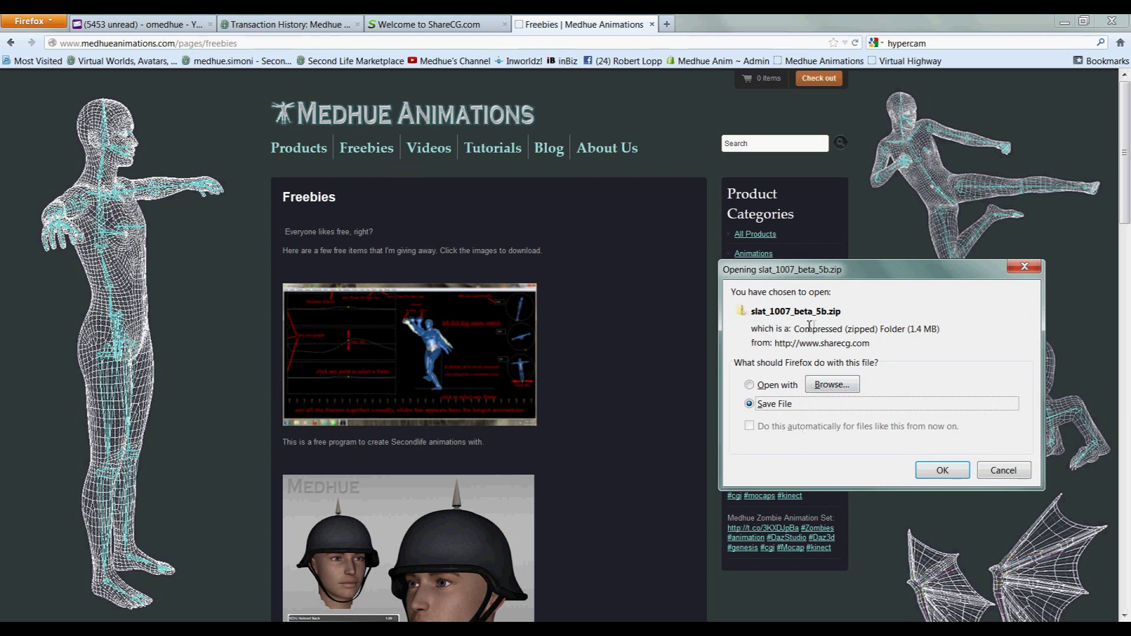
{"action": "left_click", "coordinate": [1004, 474]}
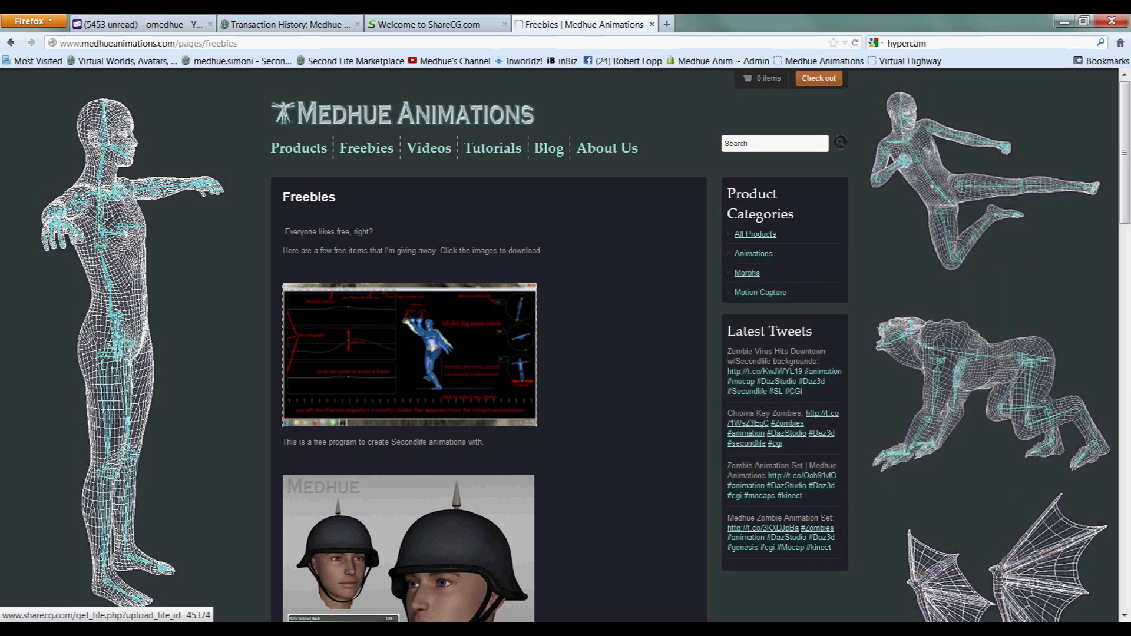
{"action": "left_click", "coordinate": [268, 560]}
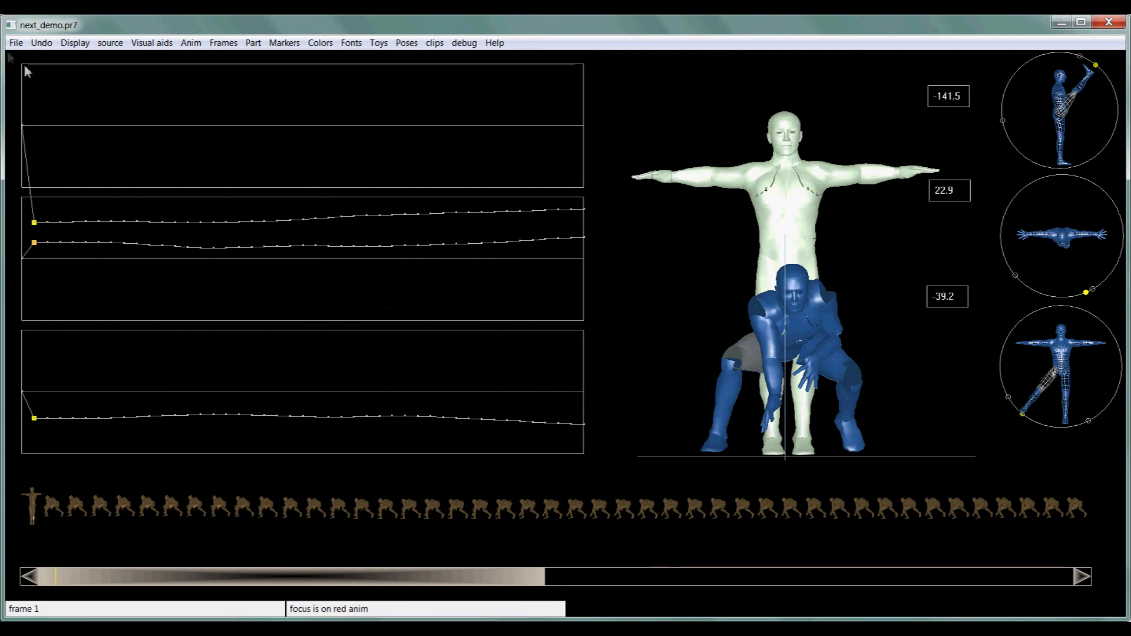
{"action": "left_click", "coordinate": [16, 43]}
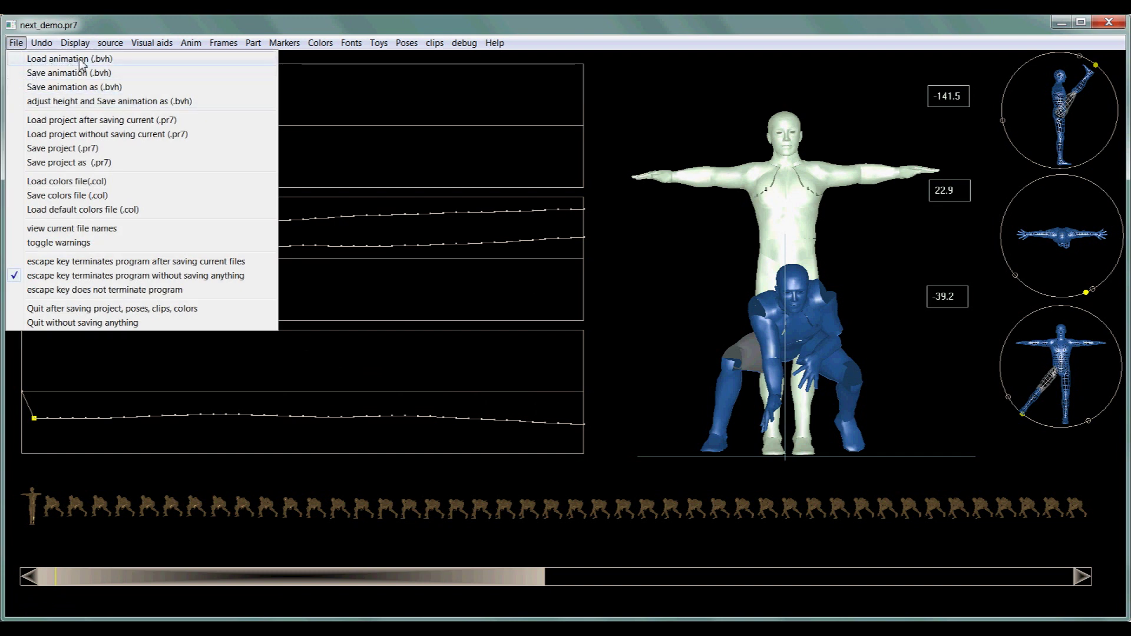
{"action": "left_click", "coordinate": [622, 142]}
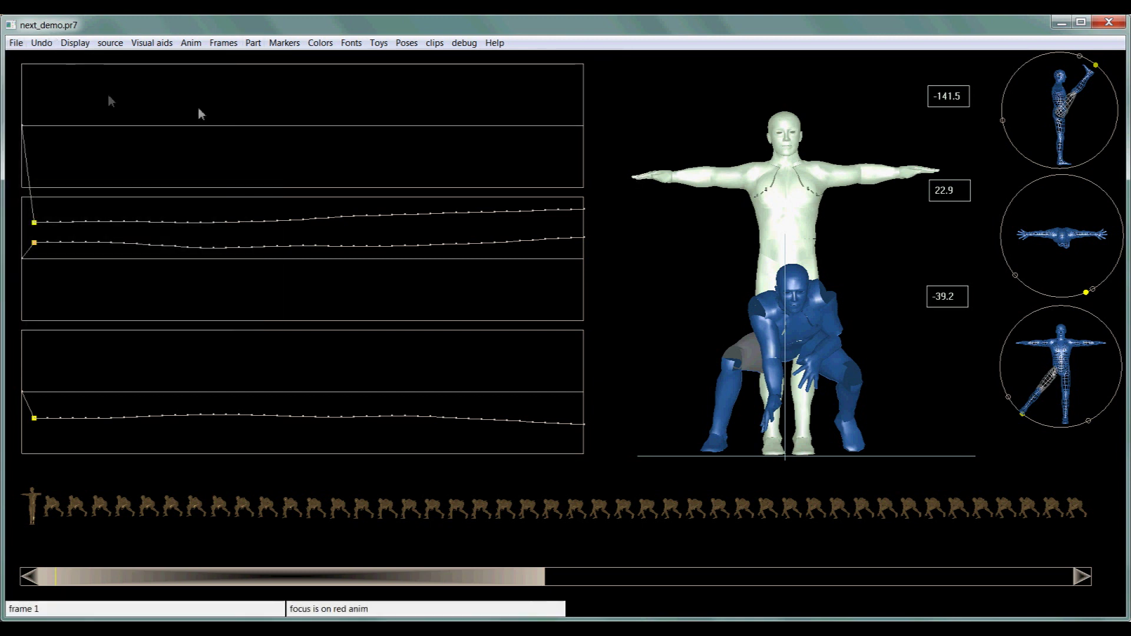
Toggle the figure's gender to female and back to male
{"action": "left_click", "coordinate": [191, 42]}
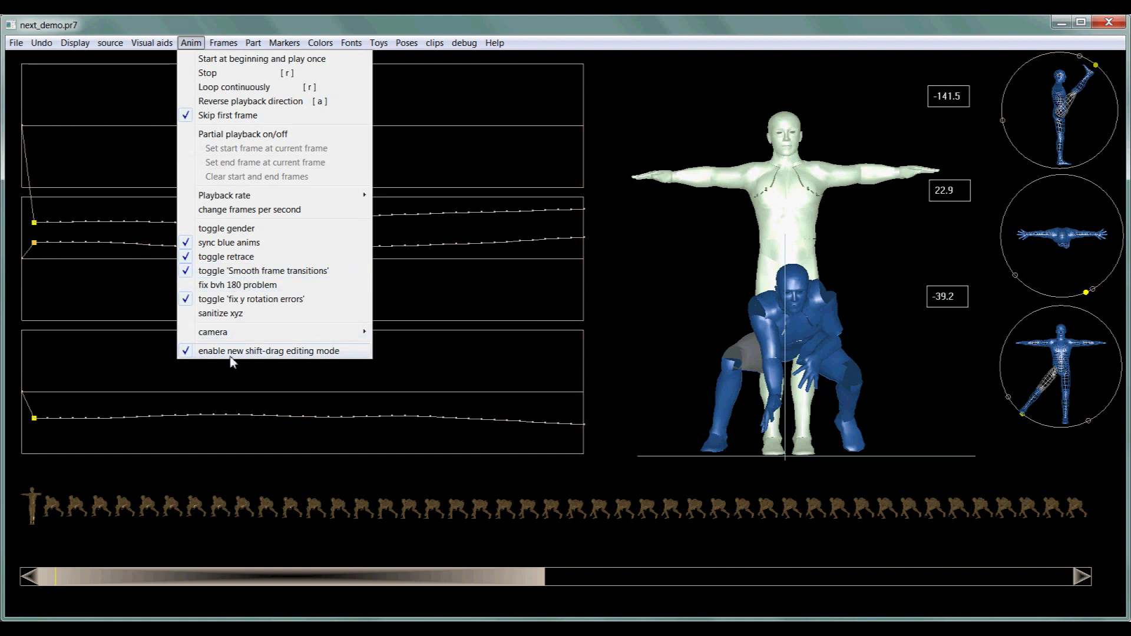
{"action": "mouse_move", "coordinate": [226, 46]}
{"action": "mouse_move", "coordinate": [190, 47]}
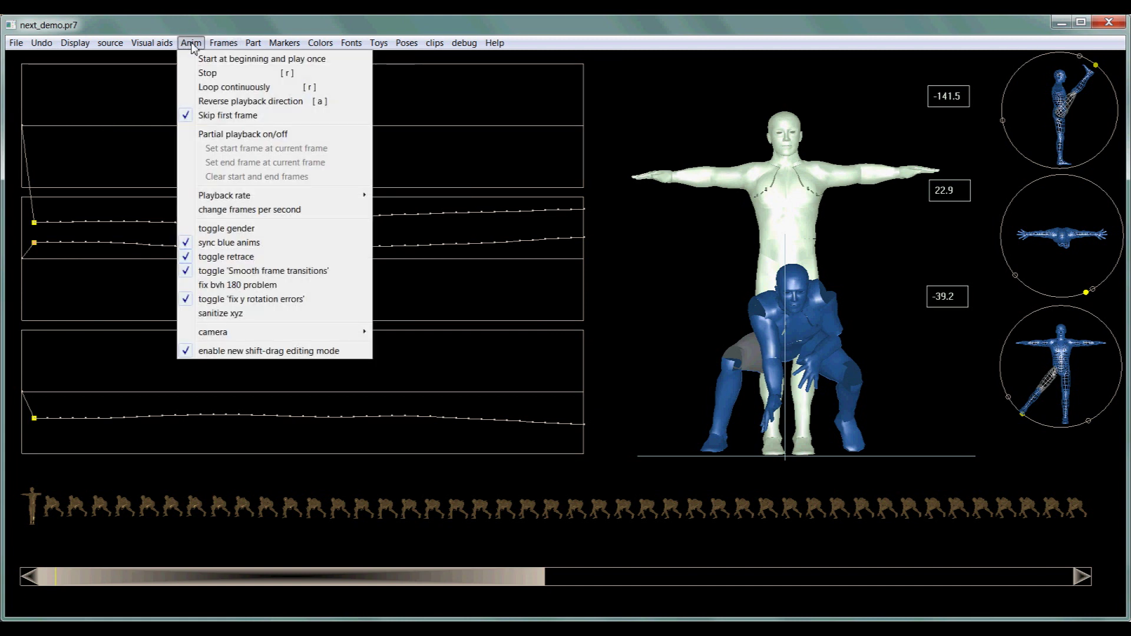
{"action": "left_click", "coordinate": [217, 229]}
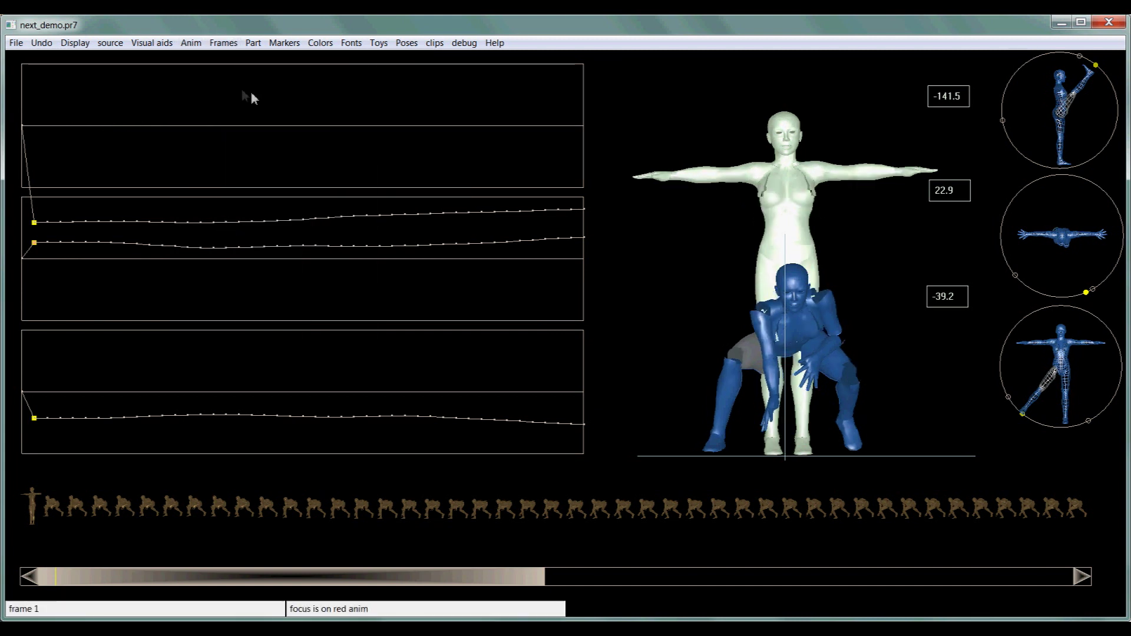
{"action": "left_click", "coordinate": [191, 42]}
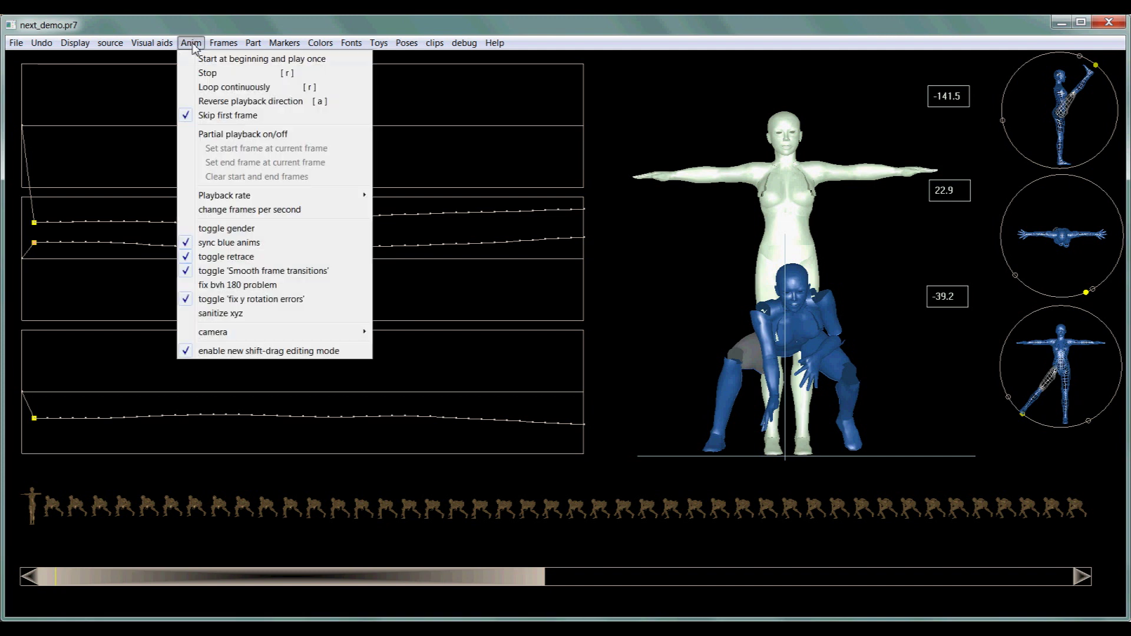
{"action": "left_click", "coordinate": [224, 230]}
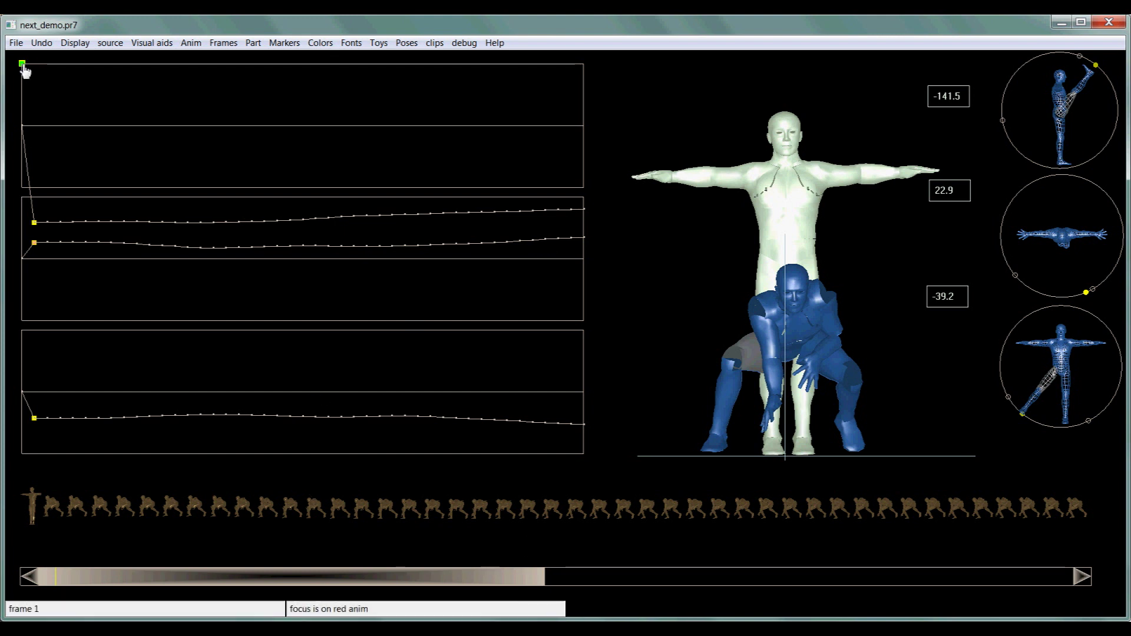
Nudge the group of three rotation graphs diagonally inward and shrink the graphs slightly
{"action": "mouse_move", "coordinate": [23, 69]}
{"action": "left_mouse_down"}
{"action": "mouse_move", "coordinate": [106, 103]}
{"action": "mouse_move", "coordinate": [86, 96]}
{"action": "mouse_move", "coordinate": [408, 150]}
{"action": "mouse_move", "coordinate": [336, 172]}
{"action": "mouse_move", "coordinate": [29, 78]}
{"action": "left_mouse_up"}
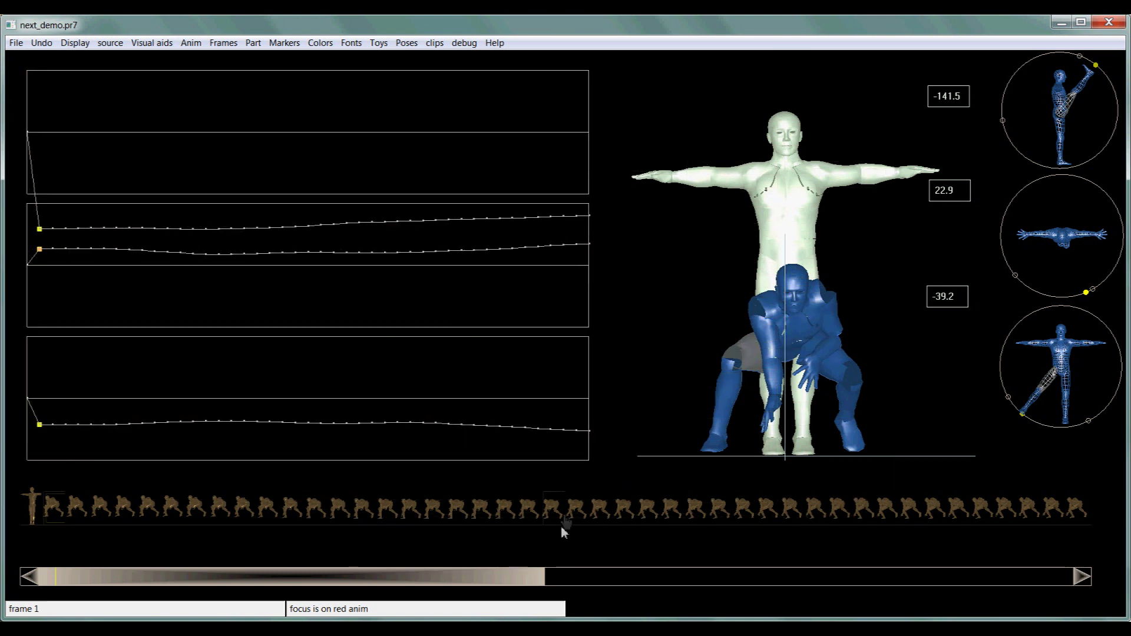
{"action": "mouse_move", "coordinate": [591, 461]}
{"action": "left_mouse_down"}
{"action": "mouse_move", "coordinate": [624, 472]}
{"action": "mouse_move", "coordinate": [392, 348]}
{"action": "mouse_move", "coordinate": [521, 416]}
{"action": "mouse_move", "coordinate": [192, 263]}
{"action": "mouse_move", "coordinate": [583, 459]}
{"action": "mouse_move", "coordinate": [572, 450]}
{"action": "left_mouse_up"}
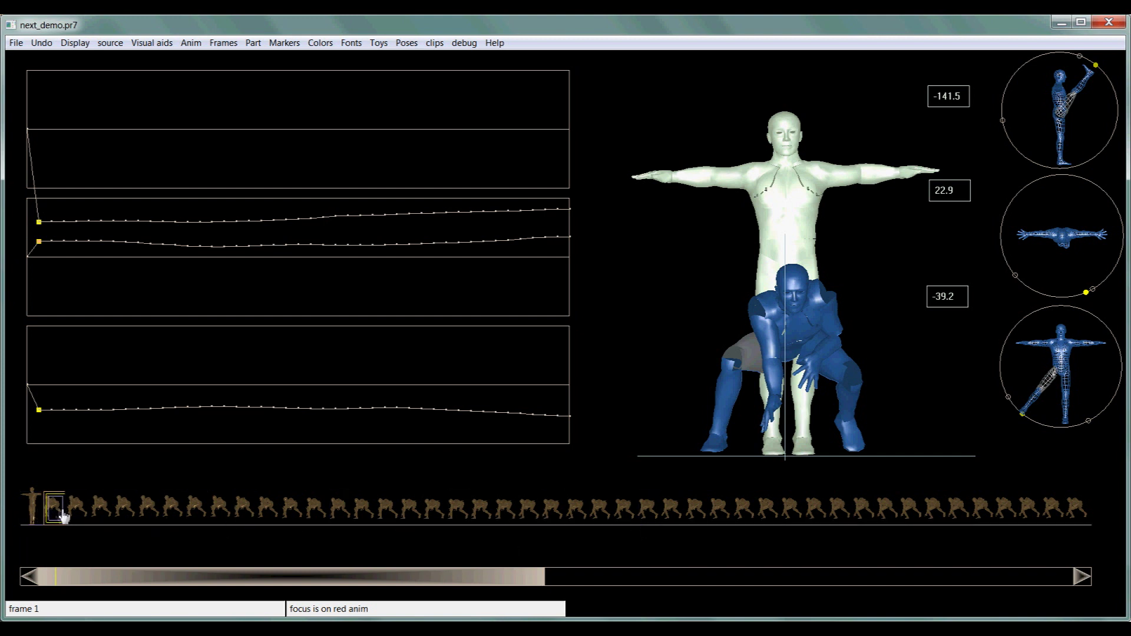
Scrub the filmstrip from frame 1 to frame 17, and resize the filmstrip to a slightly wider strip with smaller frame thumbnails
{"action": "left_click_drag", "start_coordinate": [61, 515], "coordinate": [446, 524]}
{"action": "left_click_drag", "start_coordinate": [290, 585], "coordinate": [285, 553]}
{"action": "mouse_move", "coordinate": [1094, 530]}
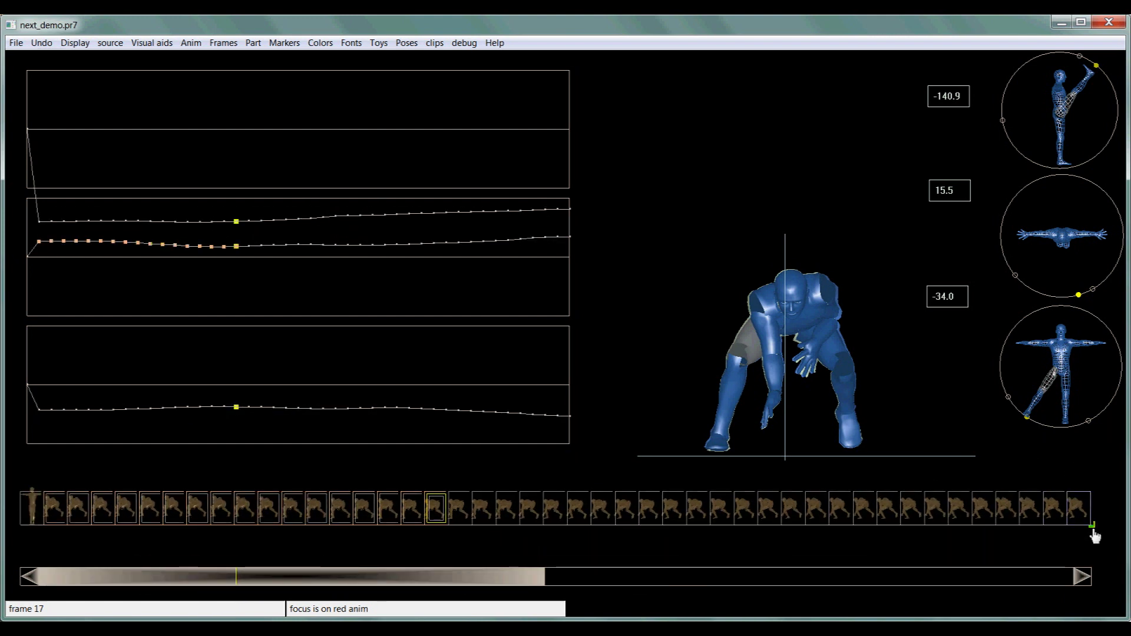
{"action": "mouse_move", "coordinate": [1093, 530]}
{"action": "left_mouse_down"}
{"action": "mouse_move", "coordinate": [397, 525]}
{"action": "mouse_move", "coordinate": [957, 541]}
{"action": "mouse_move", "coordinate": [1091, 517]}
{"action": "mouse_move", "coordinate": [1101, 541]}
{"action": "mouse_move", "coordinate": [1109, 523]}
{"action": "left_mouse_up"}
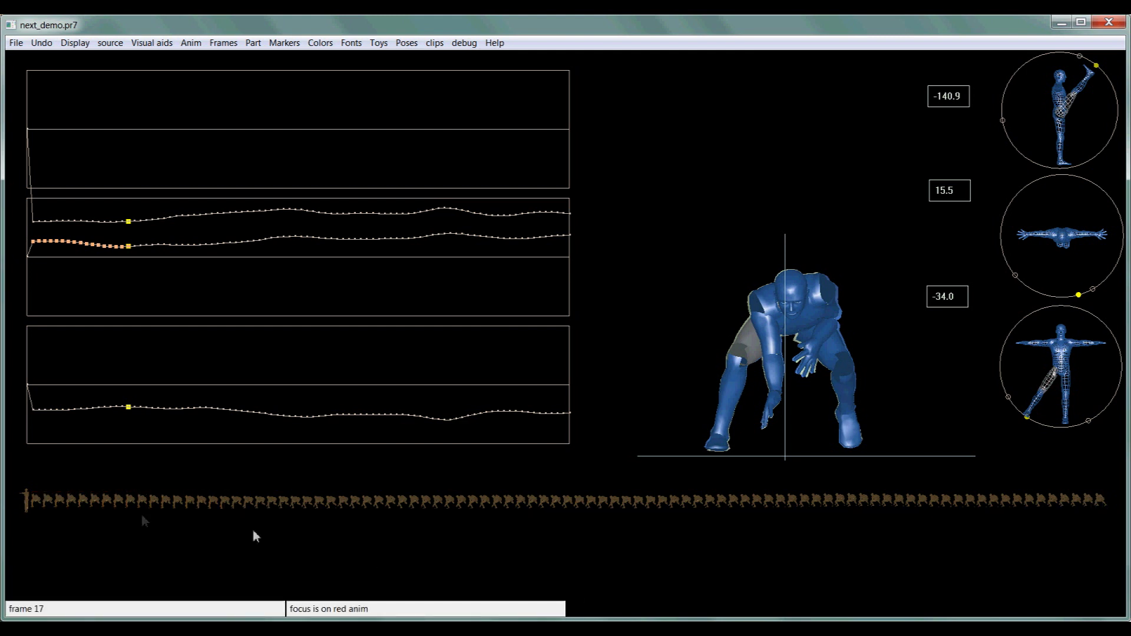
{"action": "left_click", "coordinate": [1108, 519]}
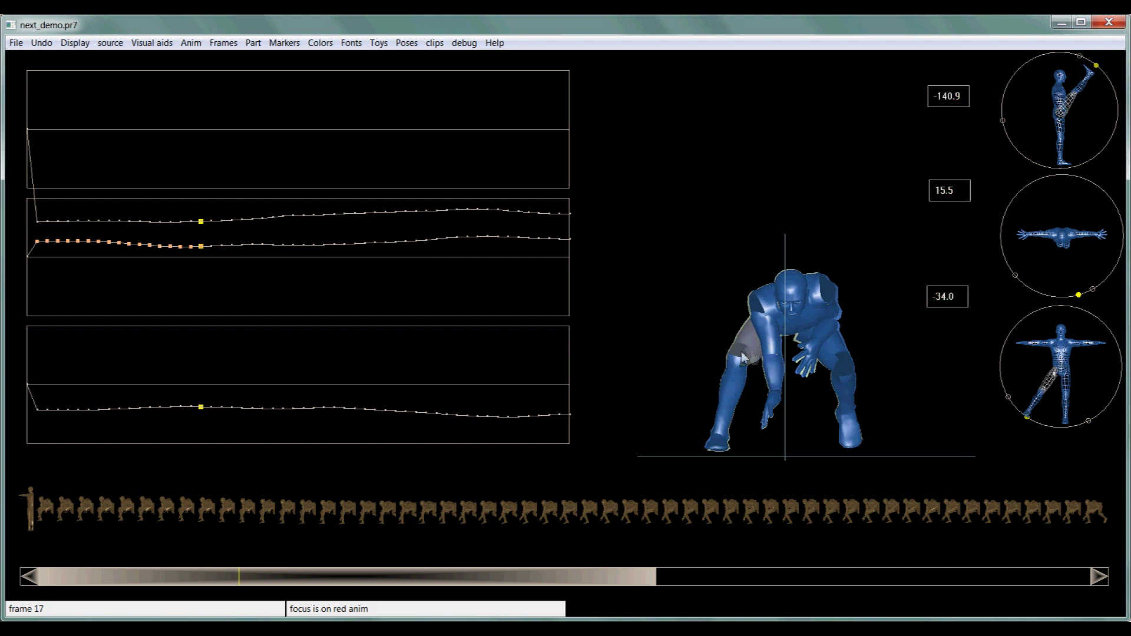
Orbit the view to see the crouching figure from the side and back to the front
{"action": "left_click", "coordinate": [950, 105]}
{"action": "left_click_drag", "start_coordinate": [644, 185], "coordinate": [784, 187]}
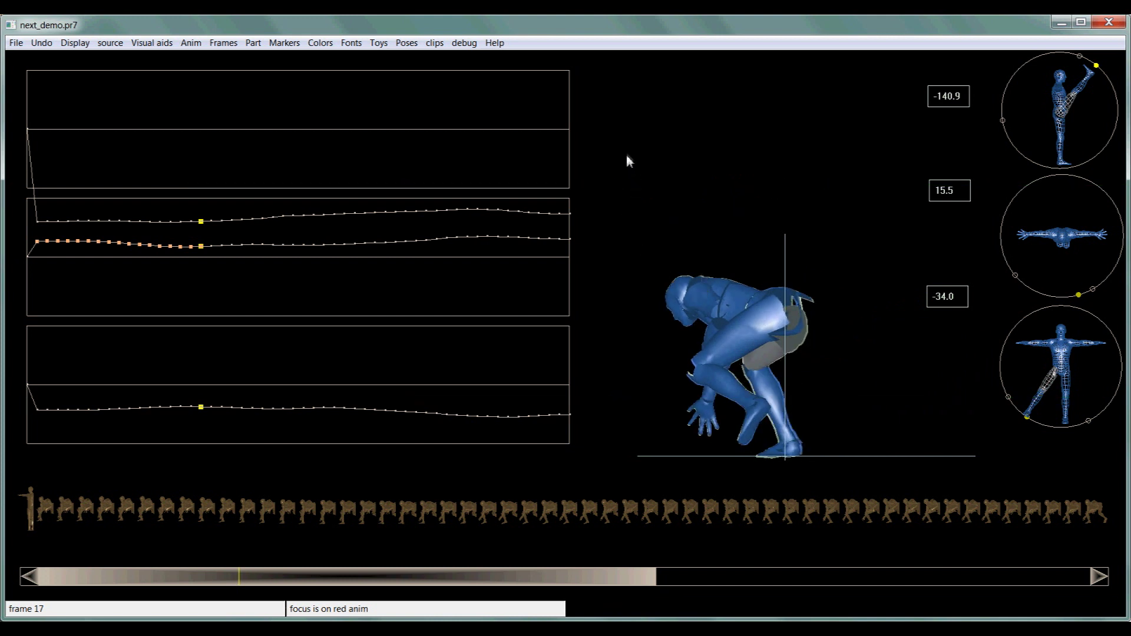
{"action": "left_click", "coordinate": [601, 206]}
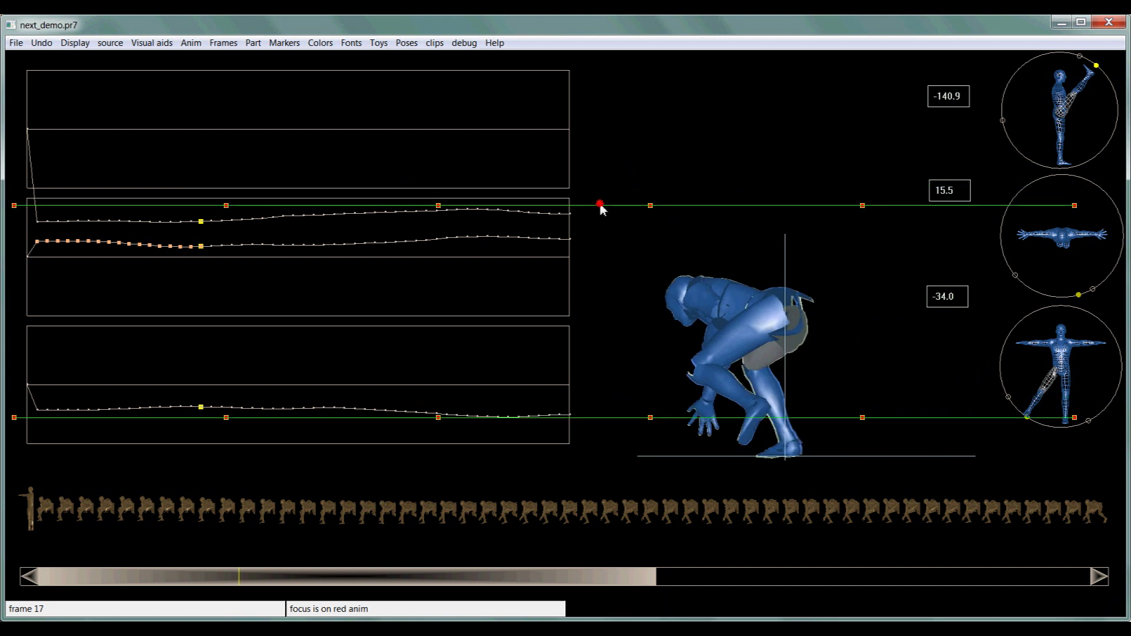
{"action": "mouse_move", "coordinate": [601, 206]}
{"action": "left_mouse_down"}
{"action": "mouse_move", "coordinate": [628, 220]}
{"action": "mouse_move", "coordinate": [877, 221]}
{"action": "mouse_move", "coordinate": [811, 225]}
{"action": "mouse_move", "coordinate": [836, 169]}
{"action": "mouse_move", "coordinate": [955, 285]}
{"action": "mouse_move", "coordinate": [887, 212]}
{"action": "left_mouse_up"}
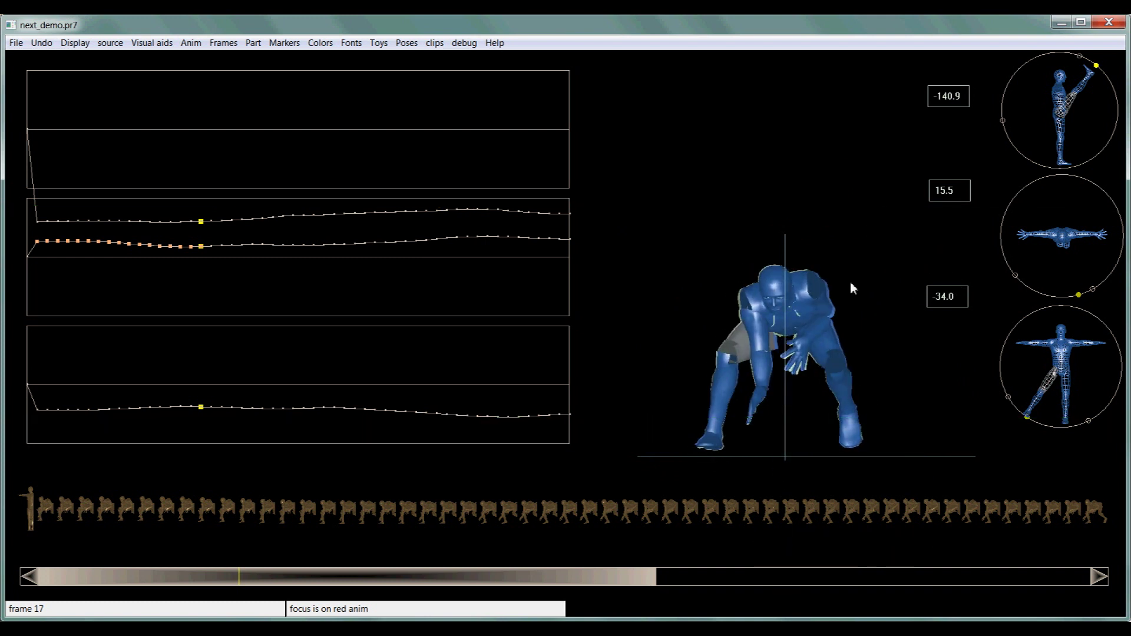
Select the figure's left collar, reposition the figure in the view, and orbit to inspect the crouching pose from other angles
{"action": "left_click", "coordinate": [803, 296]}
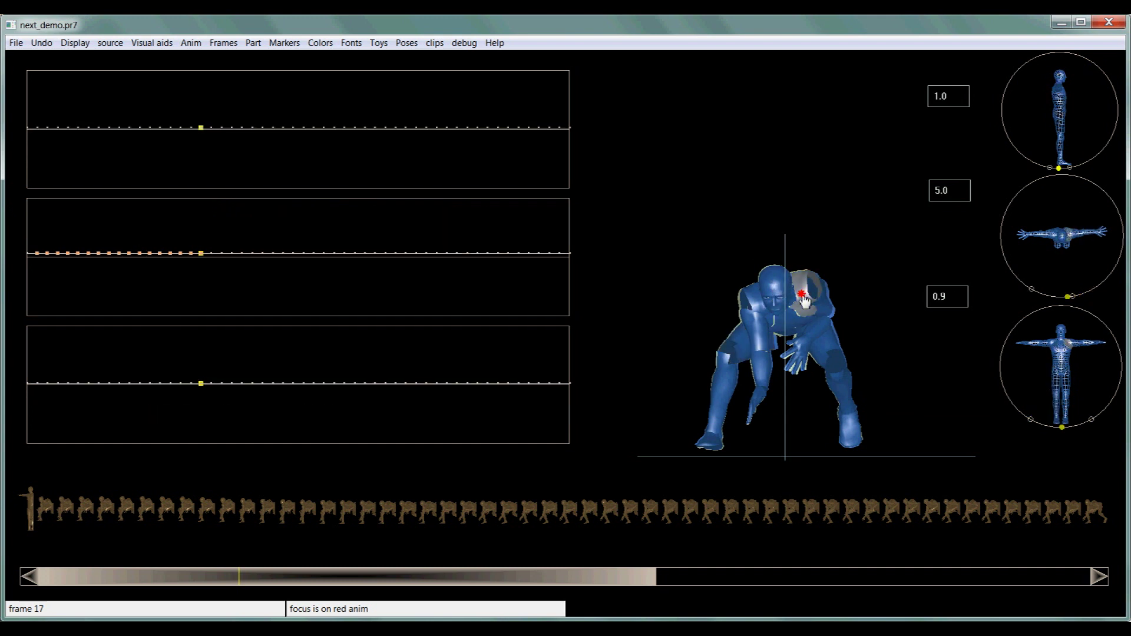
{"action": "left_click_drag", "start_coordinate": [805, 301], "coordinate": [771, 304]}
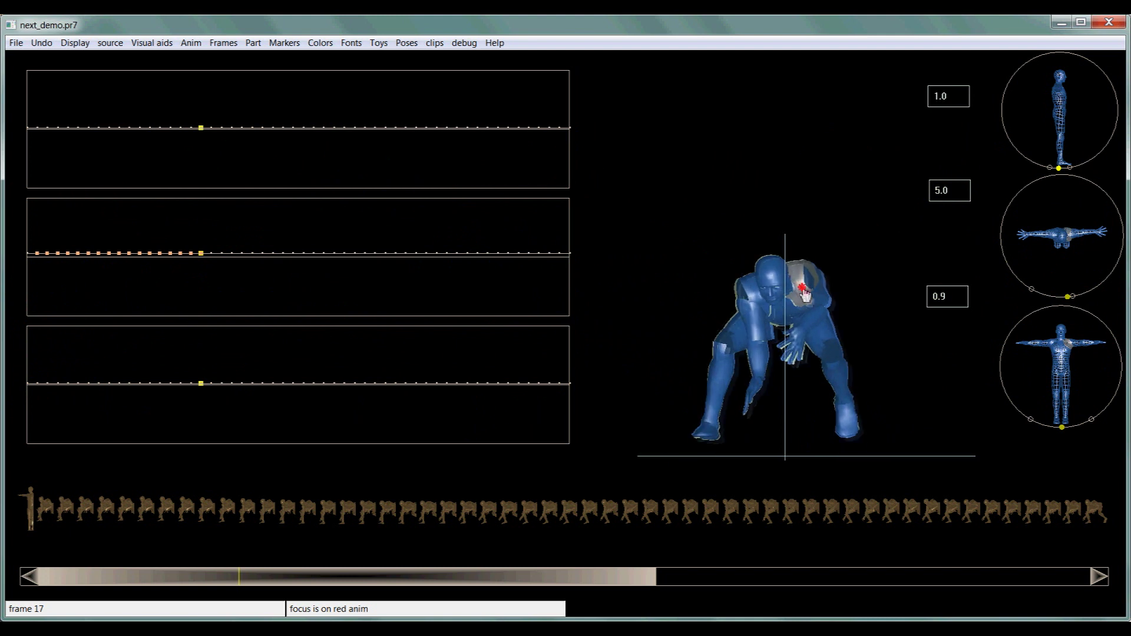
{"action": "left_click_drag", "start_coordinate": [805, 295], "coordinate": [817, 306]}
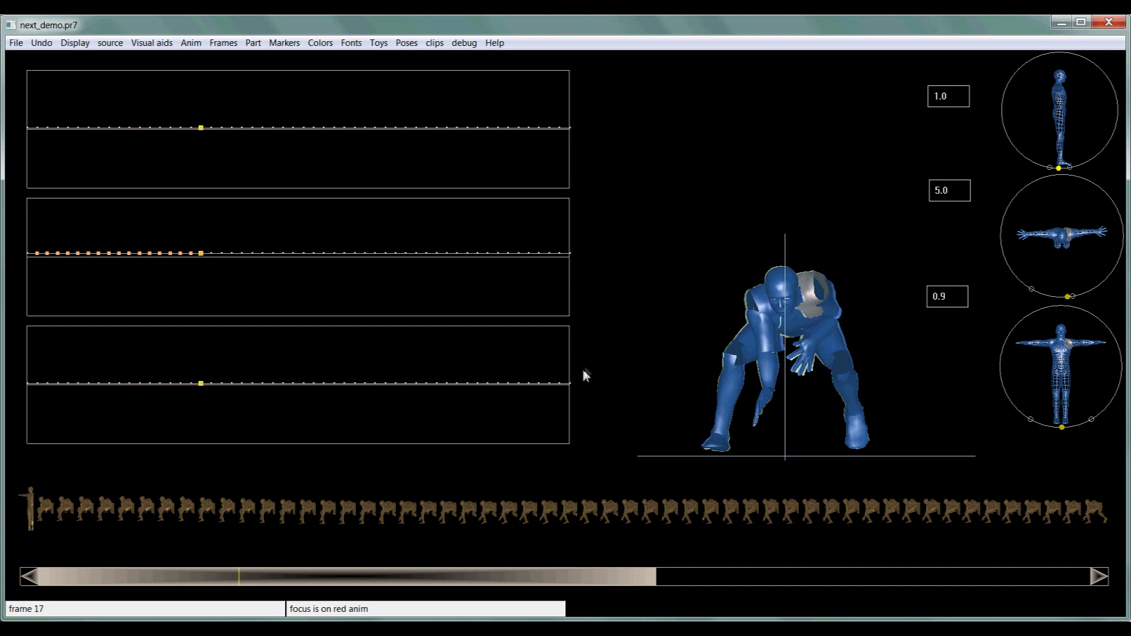
{"action": "left_click", "coordinate": [616, 379]}
{"action": "left_click_drag", "start_coordinate": [618, 383], "coordinate": [614, 384]}
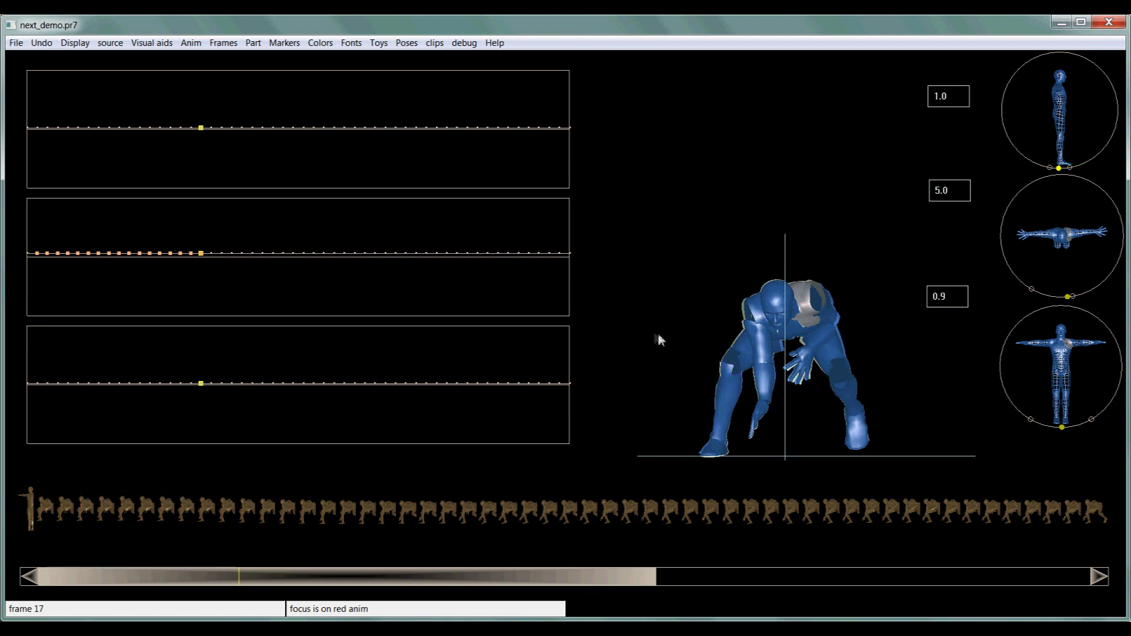
{"action": "left_click_drag", "start_coordinate": [655, 335], "coordinate": [672, 336]}
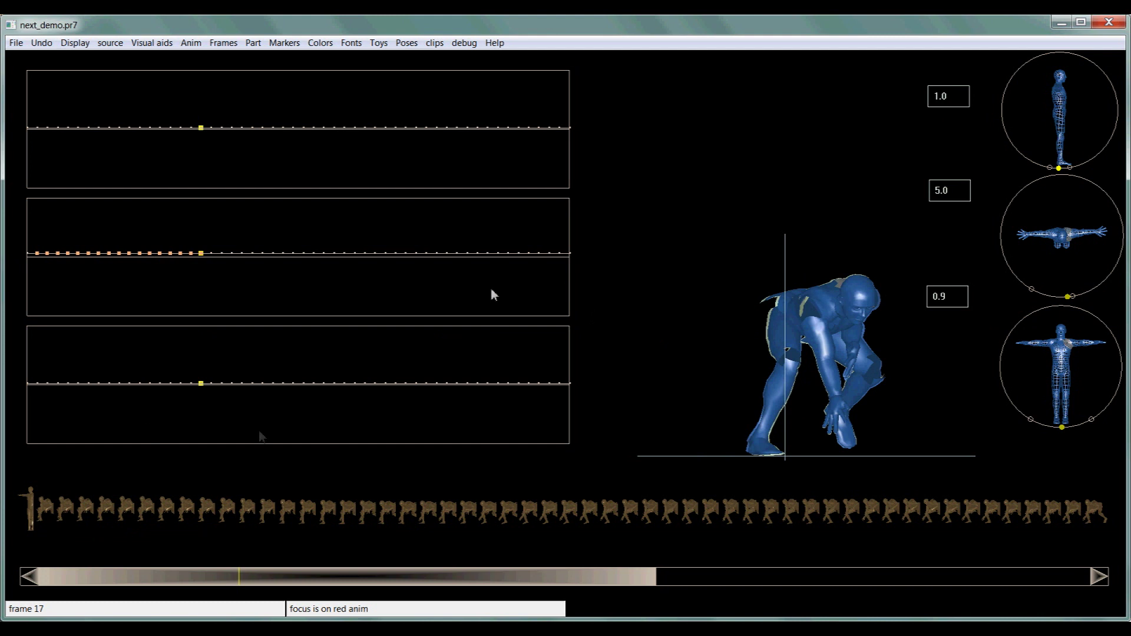
Compare the poses at frames 0 and 1, then orbit back to the front with the left thigh selected
{"action": "left_click", "coordinate": [30, 508]}
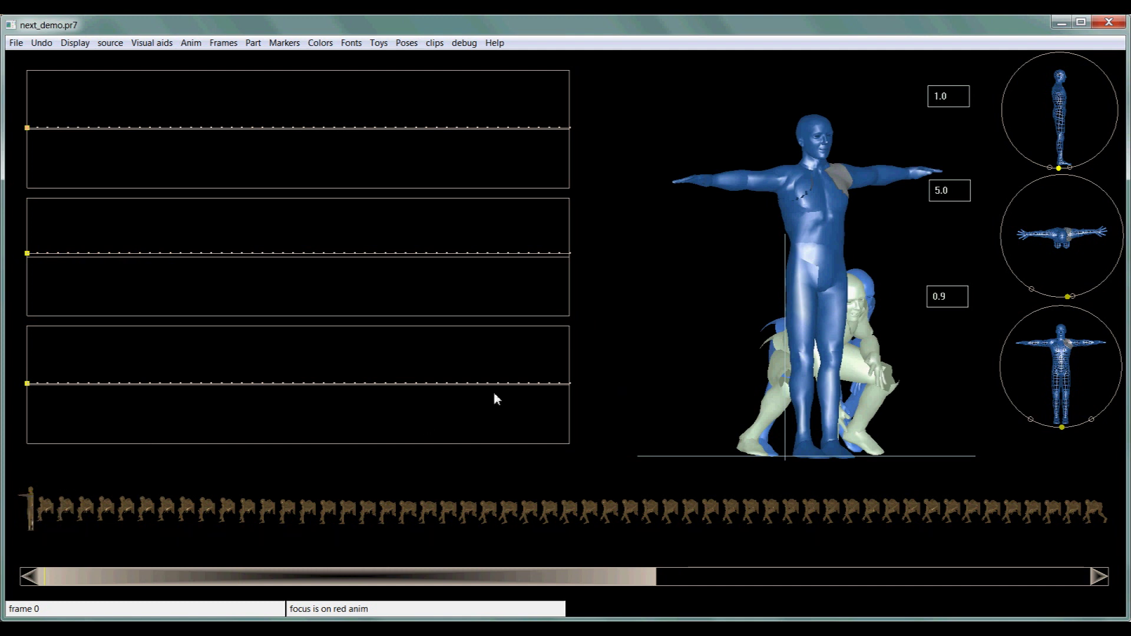
{"action": "left_click", "coordinate": [45, 507]}
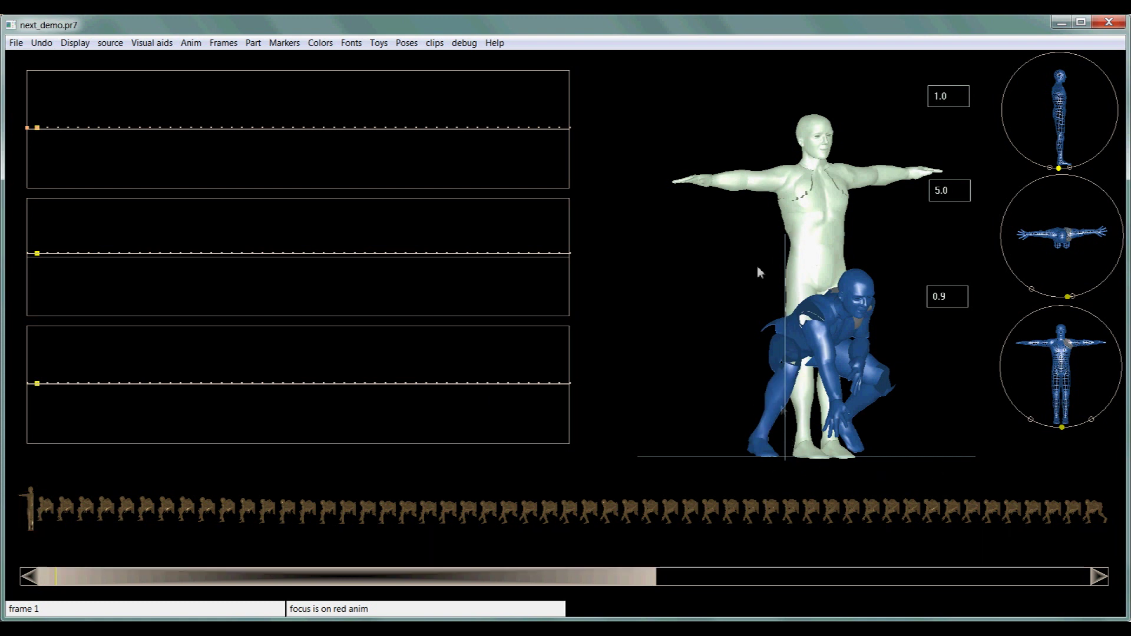
{"action": "left_click_drag", "start_coordinate": [736, 404], "coordinate": [646, 381]}
{"action": "left_click", "coordinate": [786, 333]}
{"action": "left_click_drag", "start_coordinate": [788, 335], "coordinate": [799, 335]}
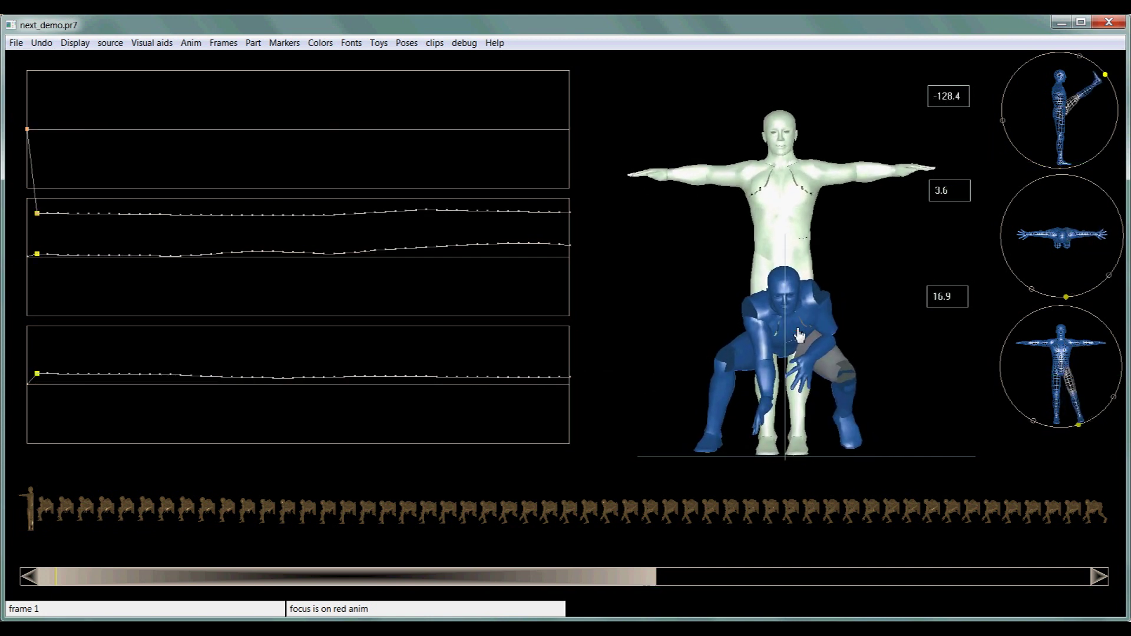
Go to frame 0 and select the hip of the T-pose figure, keeping the figure centred on the ground line
{"action": "left_click", "coordinate": [28, 508]}
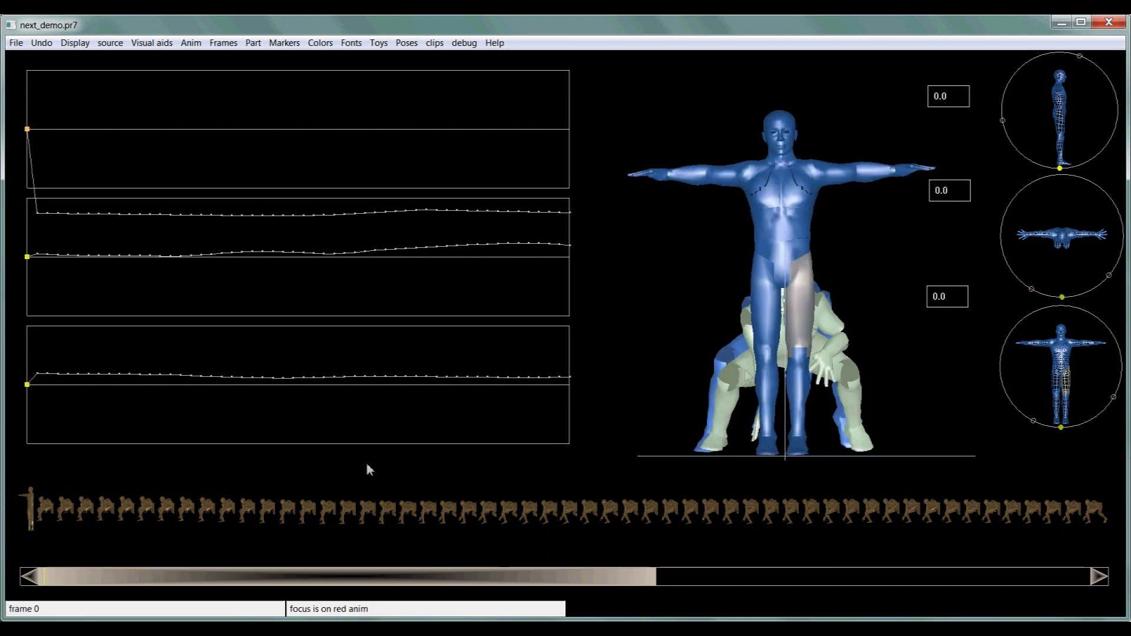
{"action": "left_click_drag", "start_coordinate": [636, 302], "coordinate": [639, 308]}
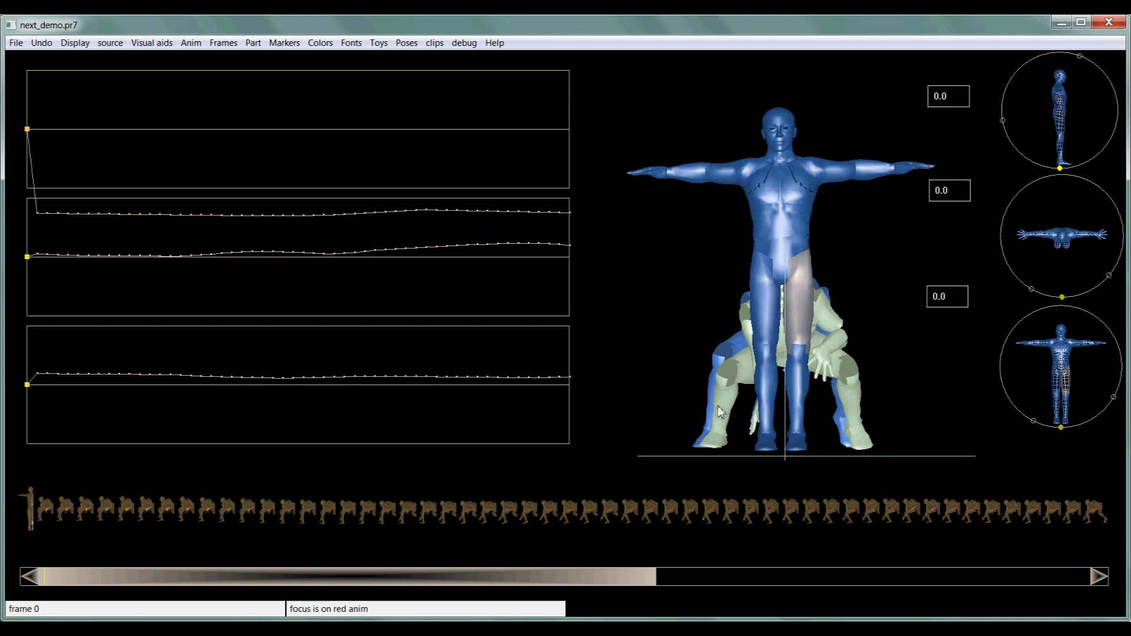
{"action": "left_click", "coordinate": [784, 254]}
{"action": "scroll", "coordinate": [784, 253], "scroll_direction": "down", "scroll_amount": 3}
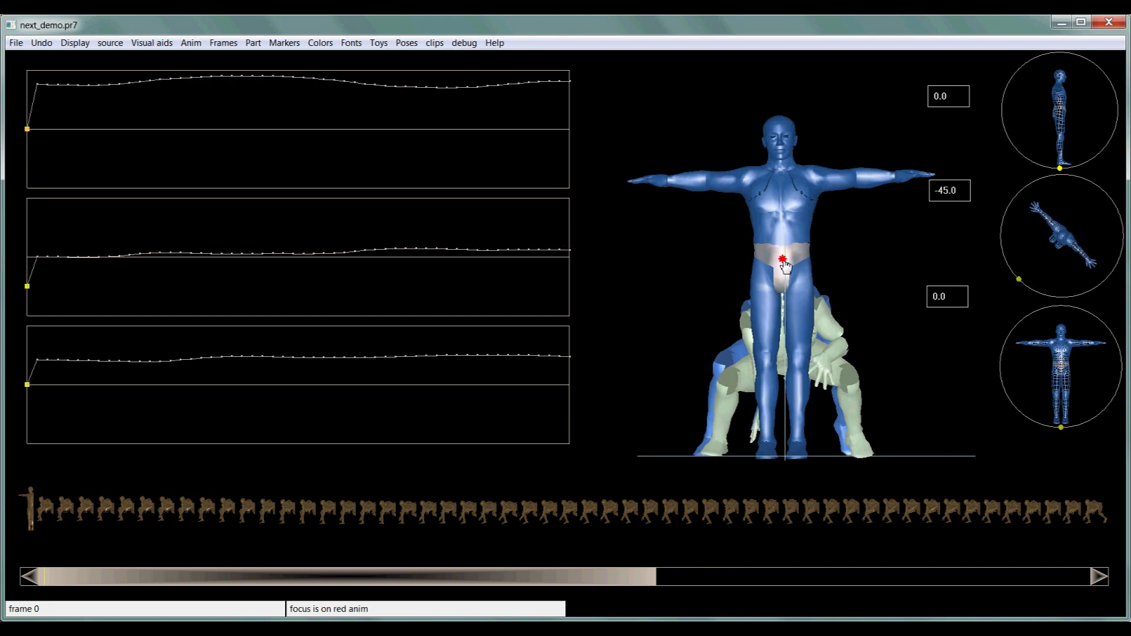
{"action": "left_click_drag", "start_coordinate": [787, 260], "coordinate": [788, 263]}
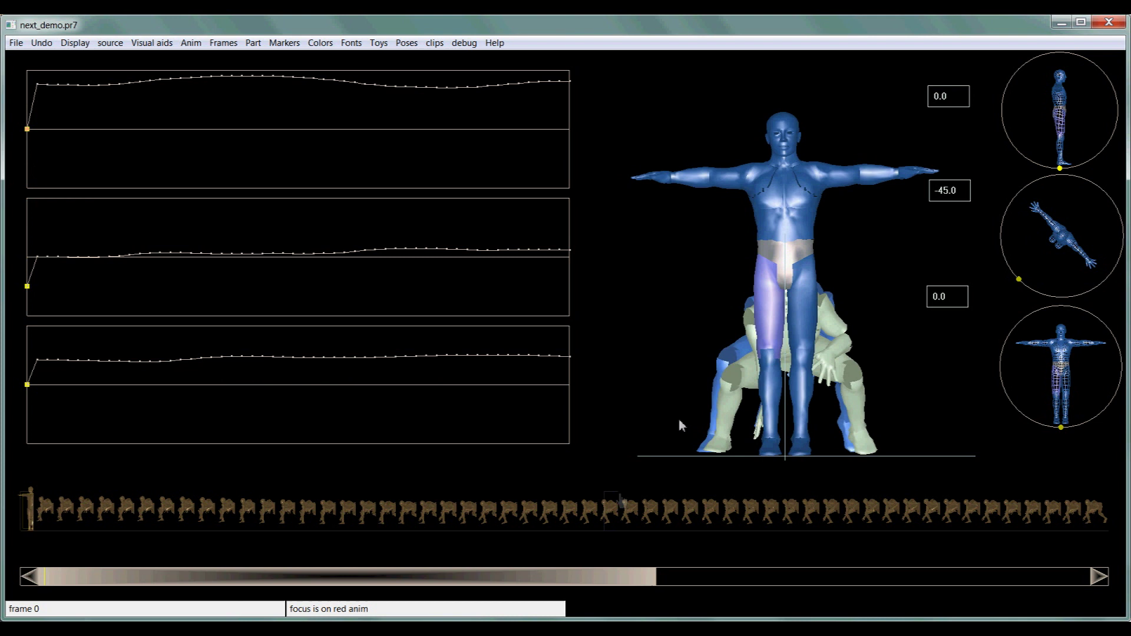
View the crouching animation from frame 1 onward and return to the T-pose at frame 0
{"action": "left_click", "coordinate": [47, 507]}
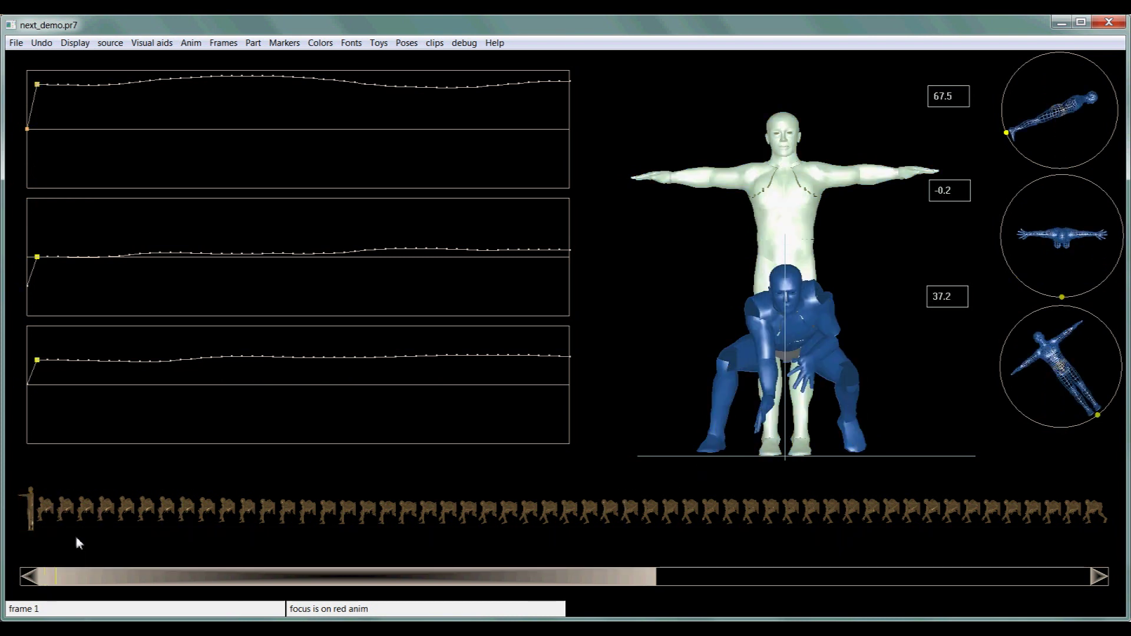
{"action": "key", "text": "space"}
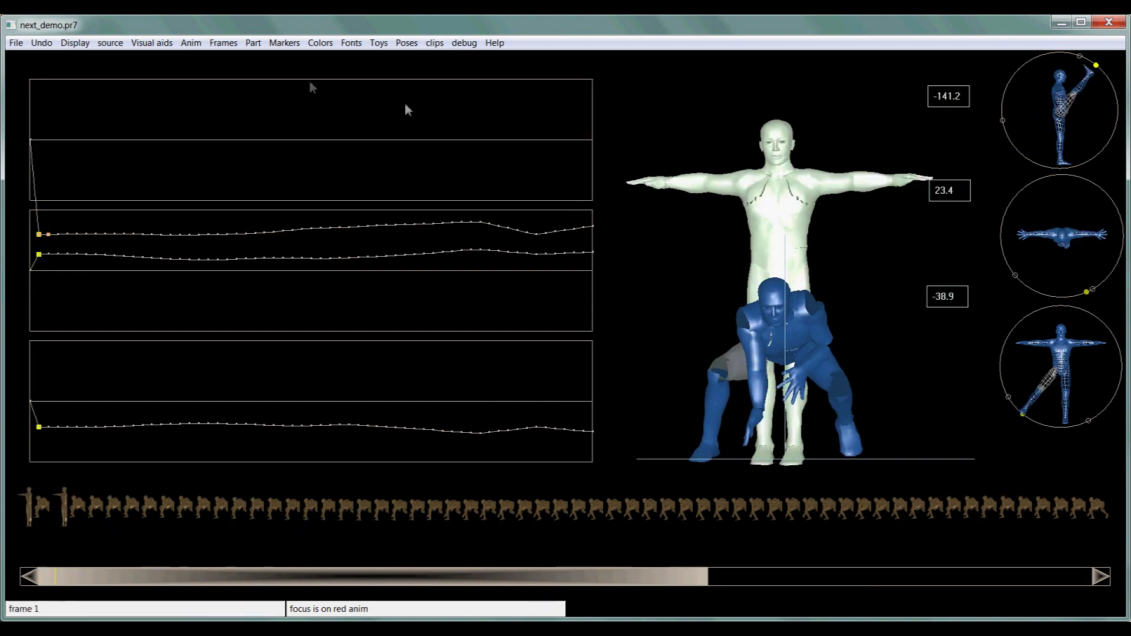
{"action": "left_click", "coordinate": [288, 43]}
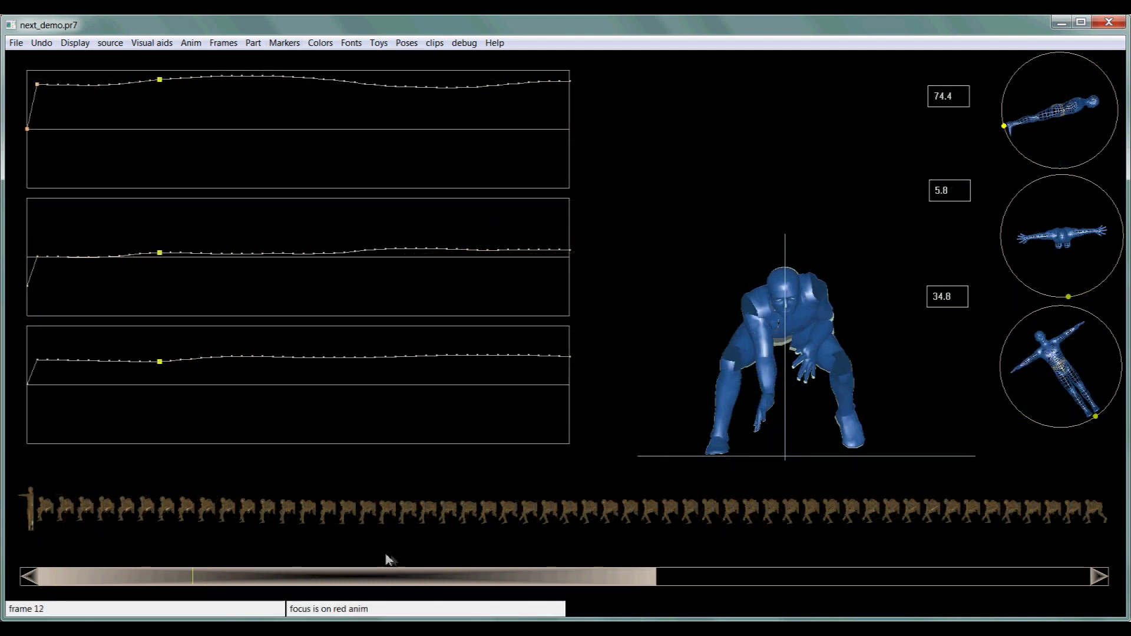
{"action": "left_click", "coordinate": [75, 523]}
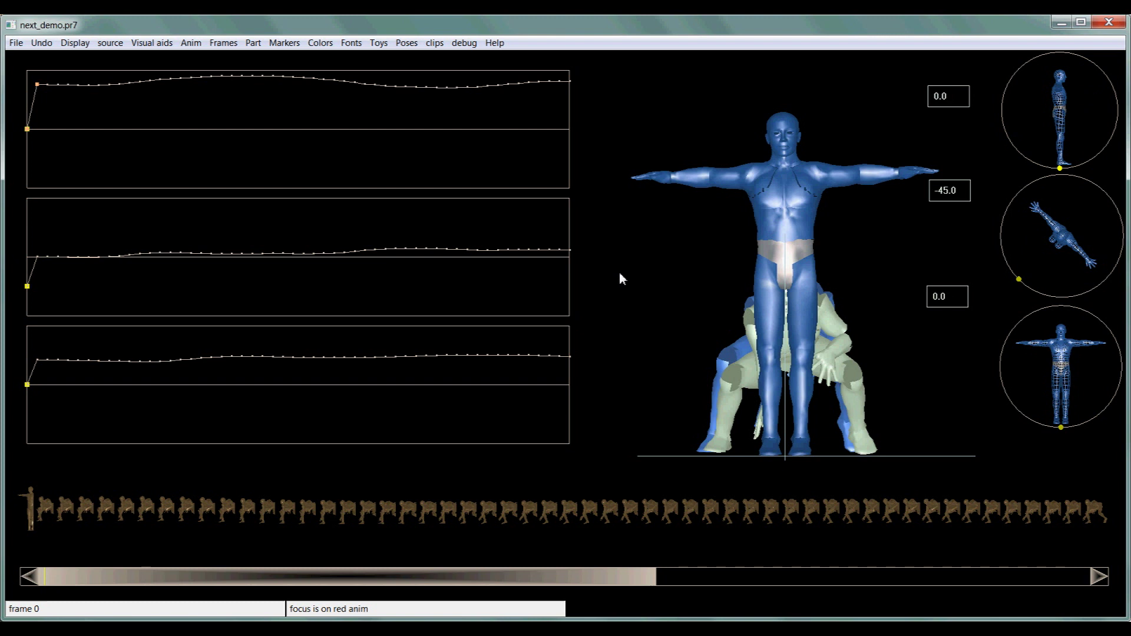
Play the animation, return to frame 1, and select the crouching figure's right thigh
{"action": "key", "text": "space"}
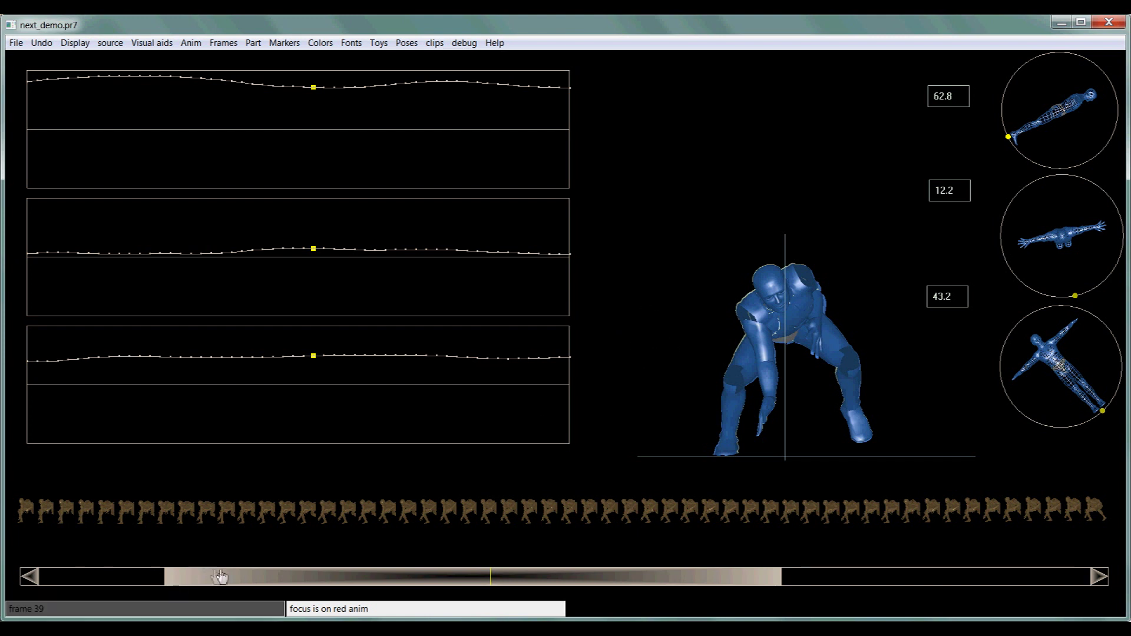
{"action": "left_click_drag", "start_coordinate": [219, 578], "coordinate": [51, 595]}
{"action": "left_click", "coordinate": [51, 518]}
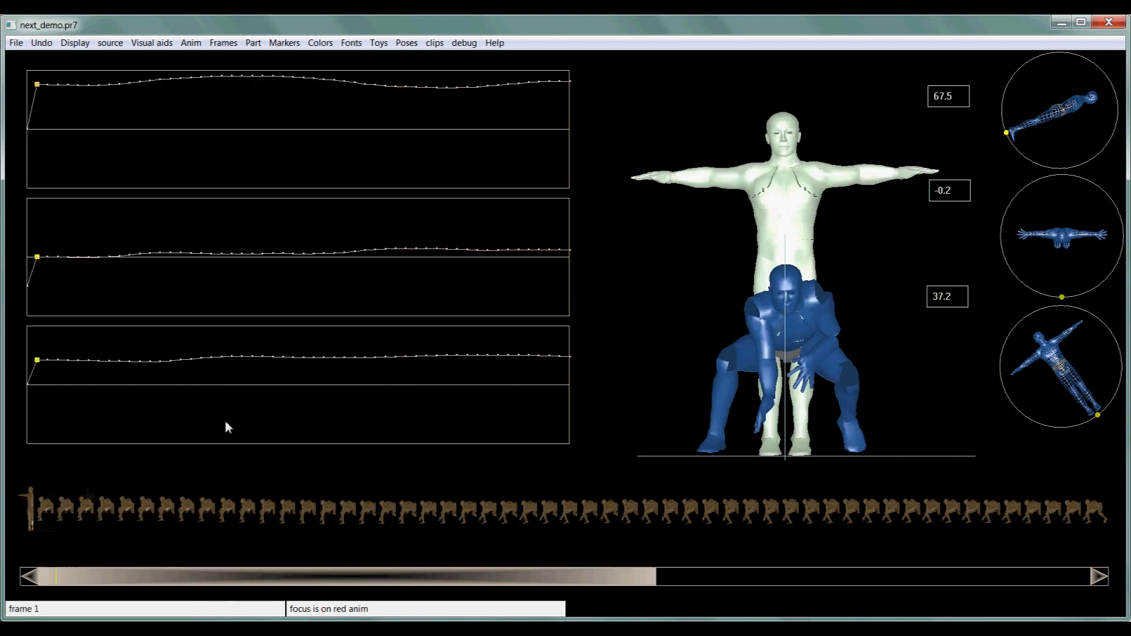
{"action": "left_click", "coordinate": [749, 353]}
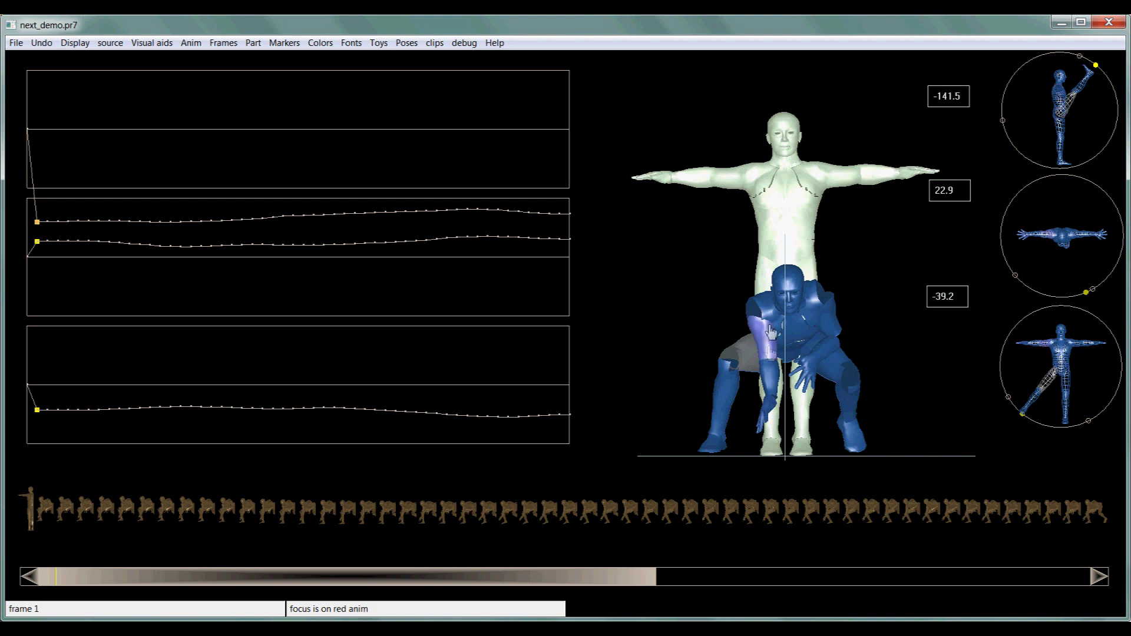
{"action": "left_click", "coordinate": [253, 43]}
{"action": "left_click", "coordinate": [645, 376]}
Try adjusting the right thigh's rotation at frame 1 through its graph points and first value box, undoing or cancelling every change
{"action": "left_click", "coordinate": [38, 222]}
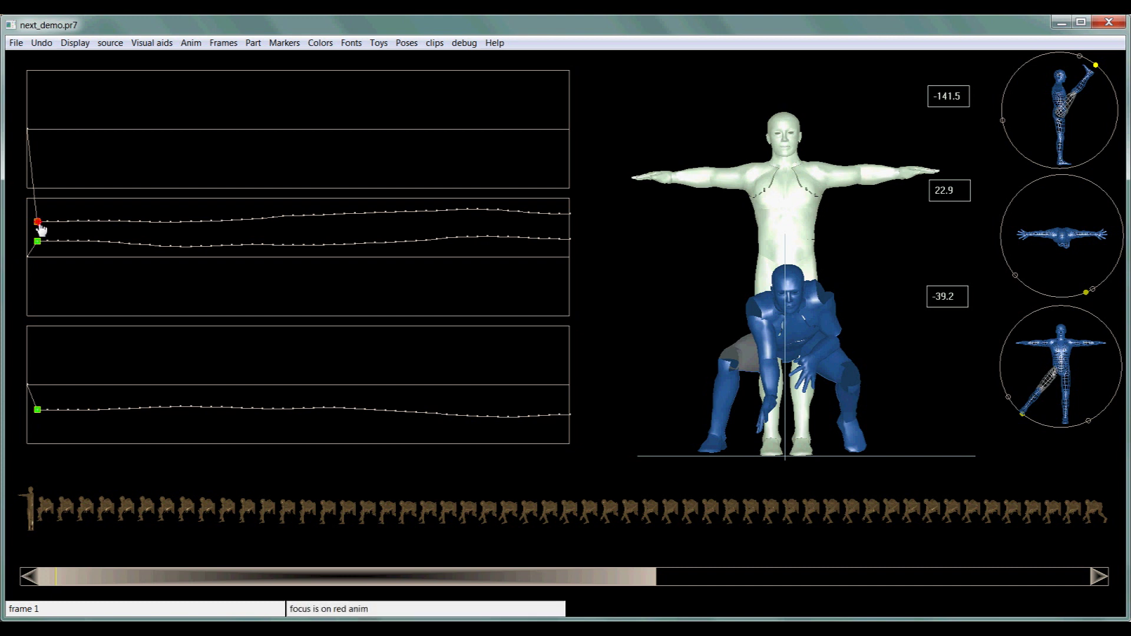
{"action": "left_click_drag", "start_coordinate": [39, 224], "coordinate": [49, 190]}
{"action": "left_click_drag", "start_coordinate": [37, 242], "coordinate": [37, 298]}
{"action": "left_click_drag", "start_coordinate": [39, 414], "coordinate": [38, 366]}
{"action": "left_click", "coordinate": [40, 45]}
{"action": "left_click", "coordinate": [41, 58]}
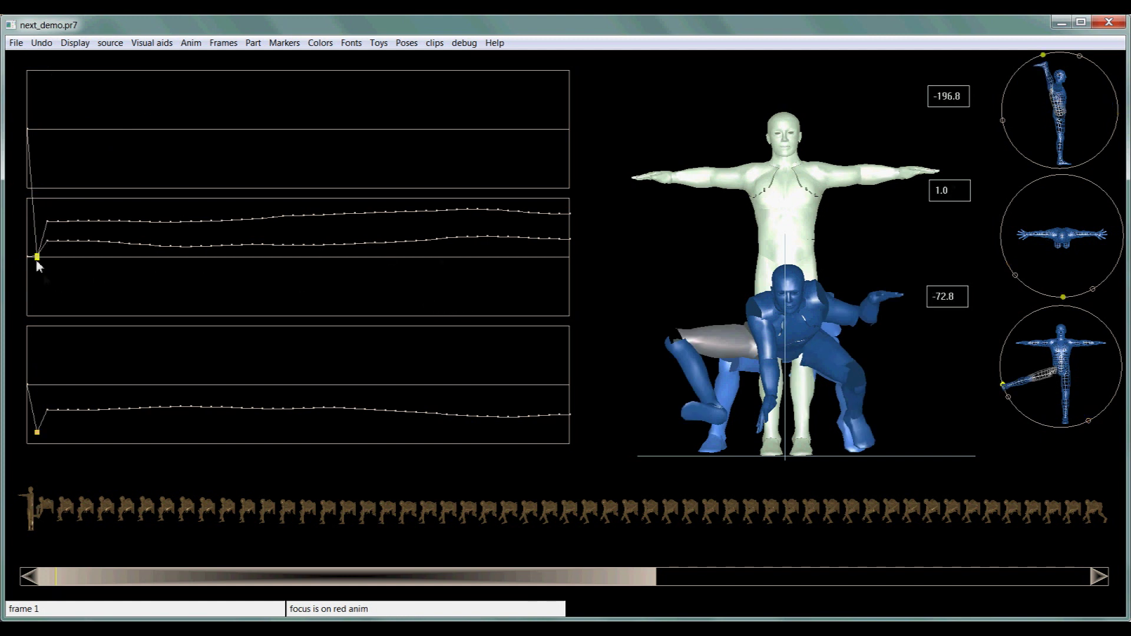
{"action": "mouse_move", "coordinate": [39, 259]}
{"action": "left_mouse_down"}
{"action": "mouse_move", "coordinate": [37, 223]}
{"action": "mouse_move", "coordinate": [42, 242]}
{"action": "left_mouse_up"}
{"action": "left_click", "coordinate": [15, 43]}
{"action": "left_click", "coordinate": [41, 66]}
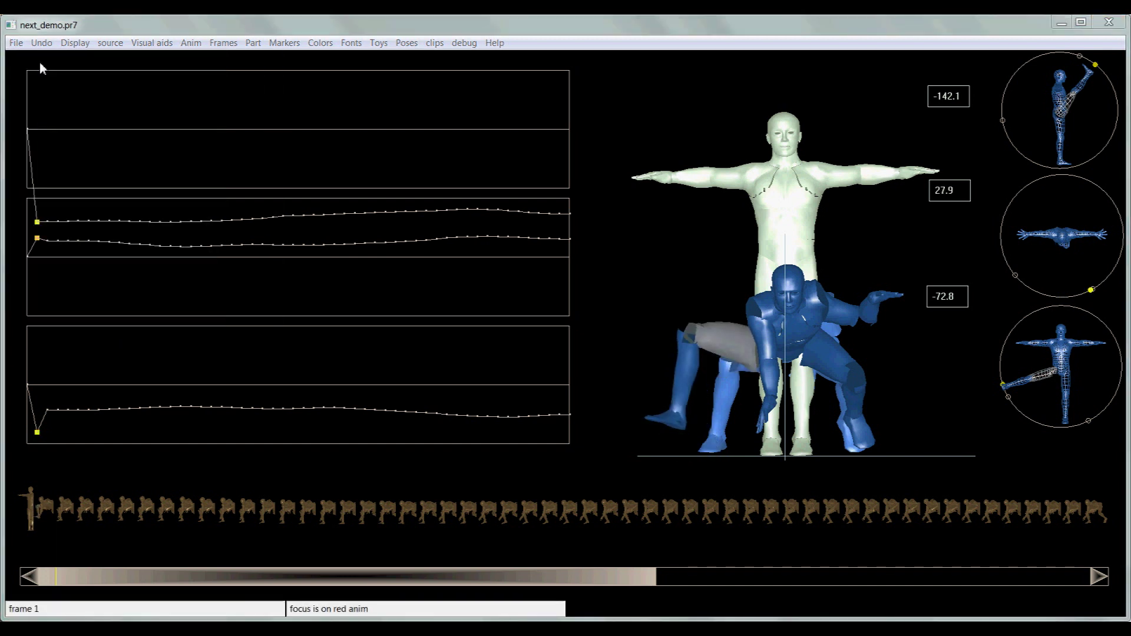
{"action": "double_click", "coordinate": [166, 196]}
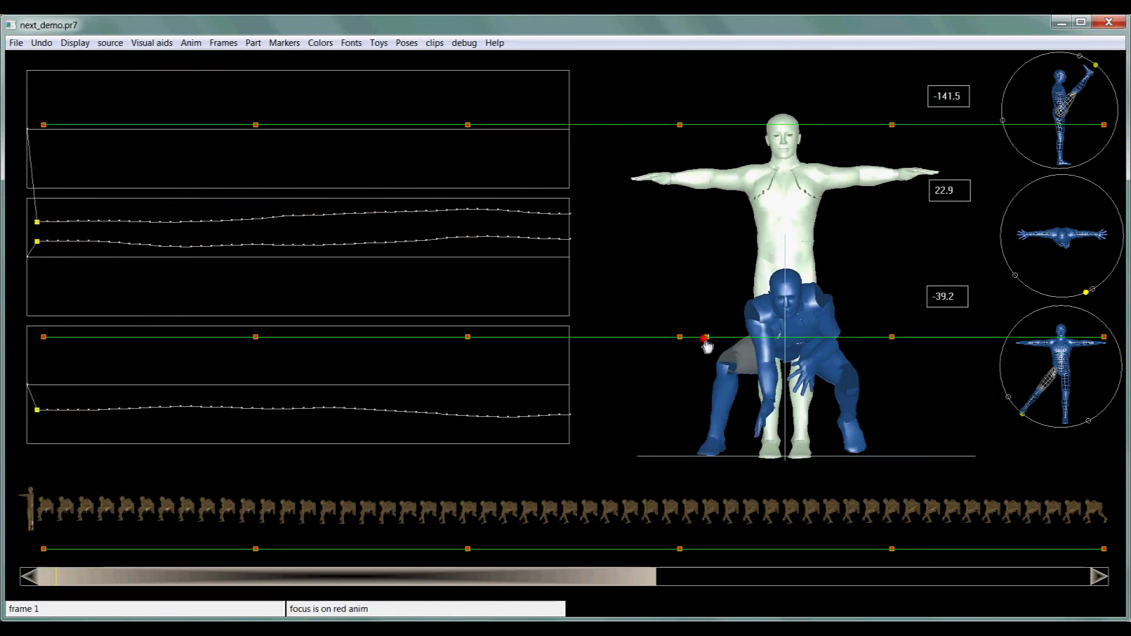
{"action": "left_click", "coordinate": [947, 97]}
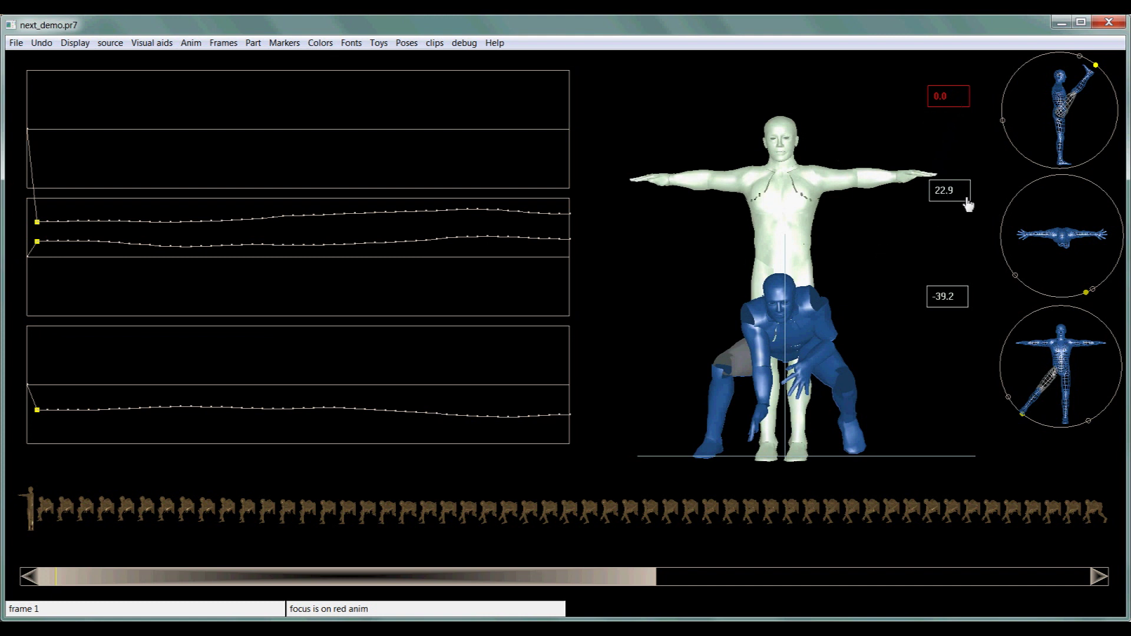
{"action": "key", "text": "Escape"}
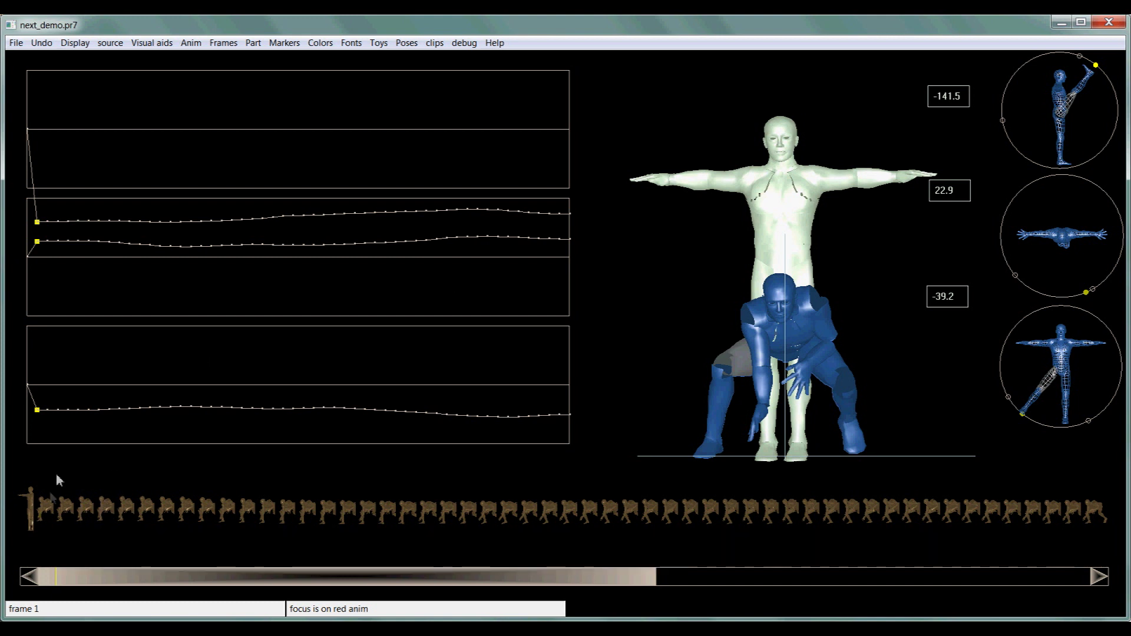
Select frame 1 in the filmstrip and delete that single frame
{"action": "left_click", "coordinate": [52, 515]}
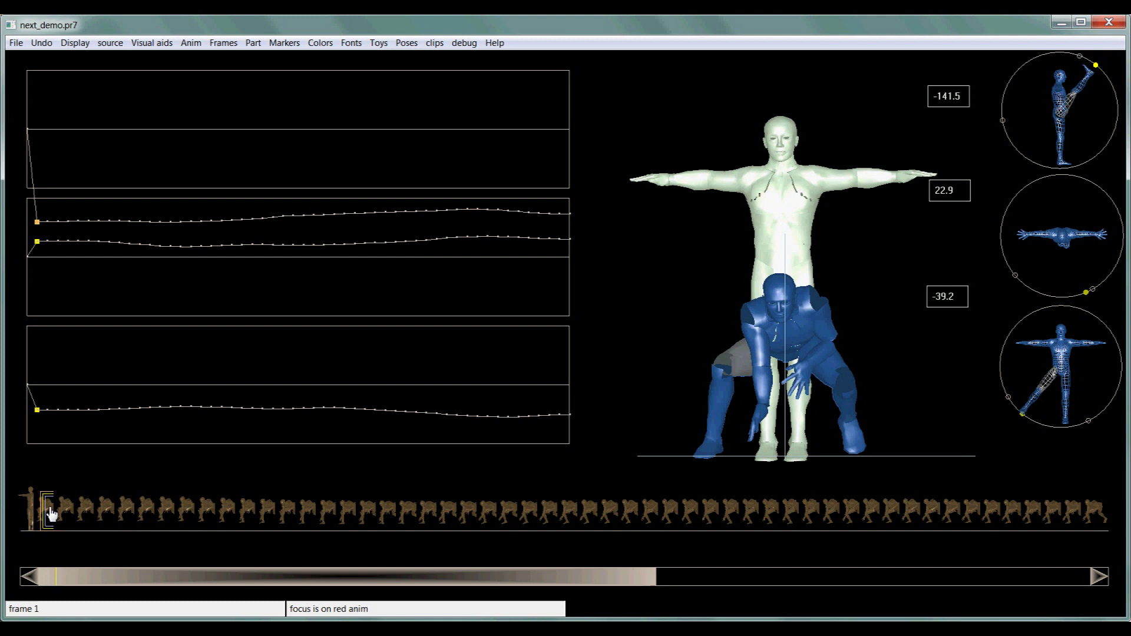
{"action": "right_click", "coordinate": [51, 515]}
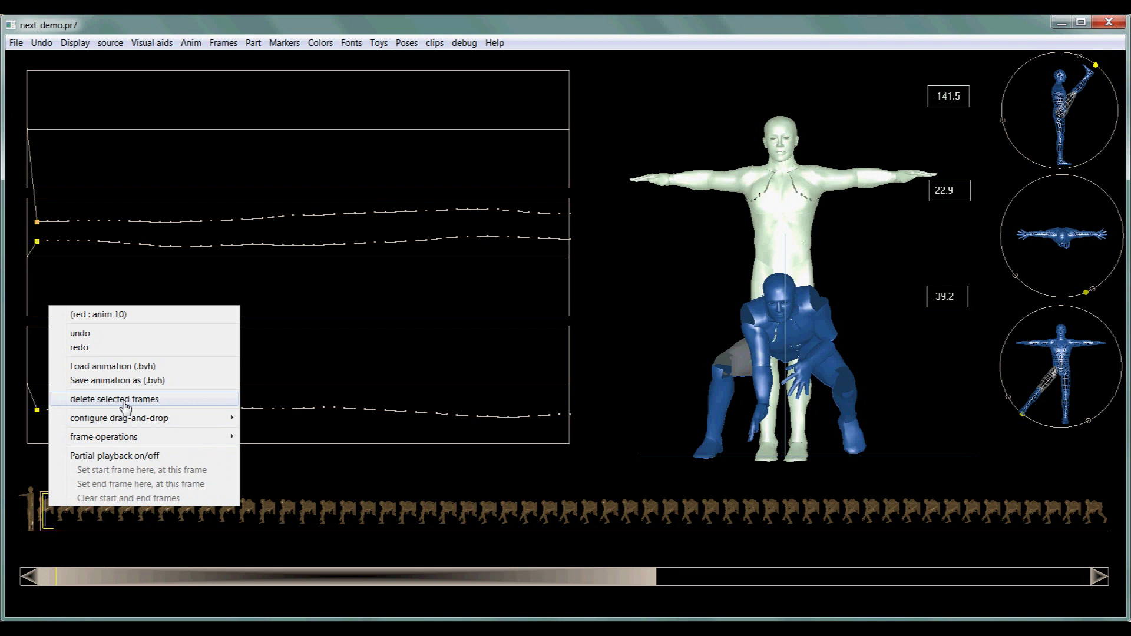
{"action": "left_click", "coordinate": [48, 515]}
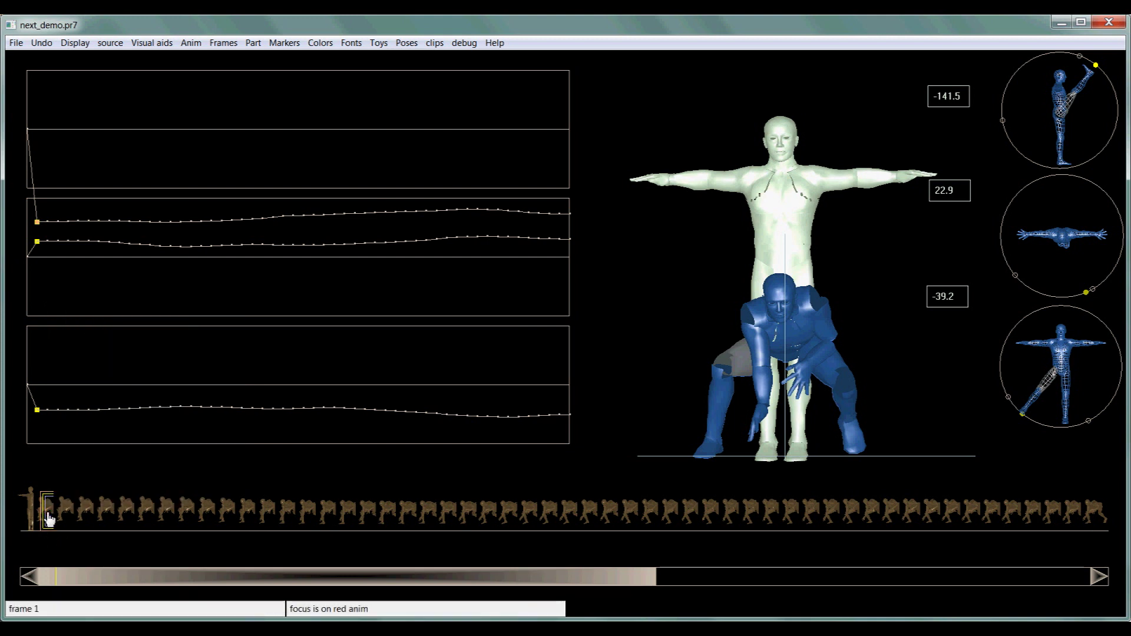
{"action": "right_click", "coordinate": [50, 517]}
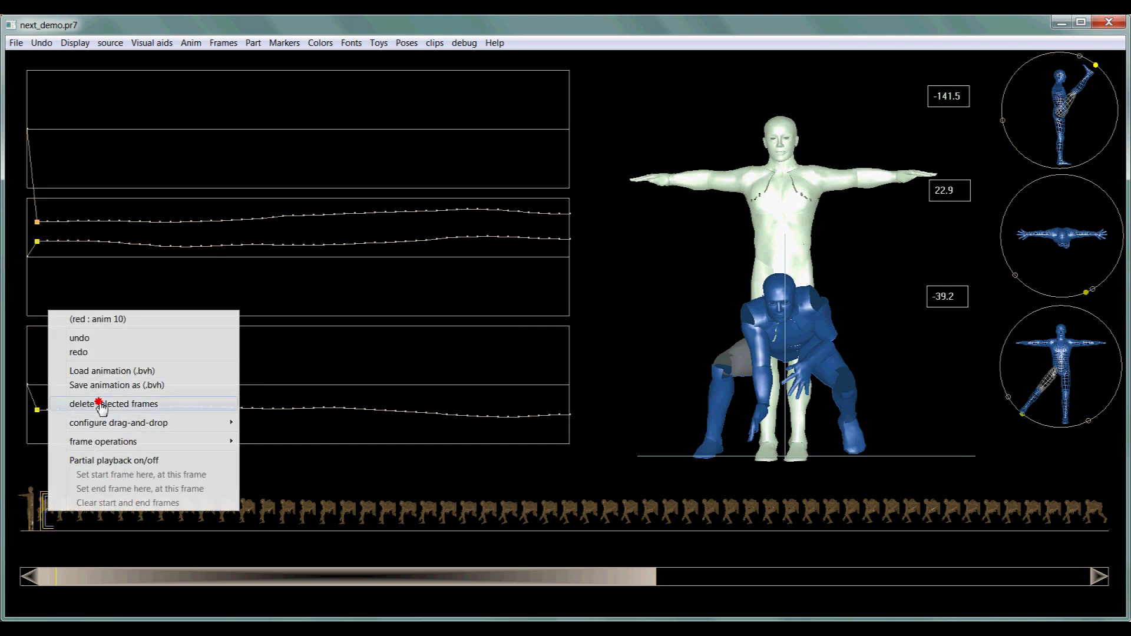
{"action": "left_click", "coordinate": [101, 333]}
Select frames 1 through 19 in the filmstrip and delete the whole range
{"action": "left_click", "coordinate": [45, 511]}
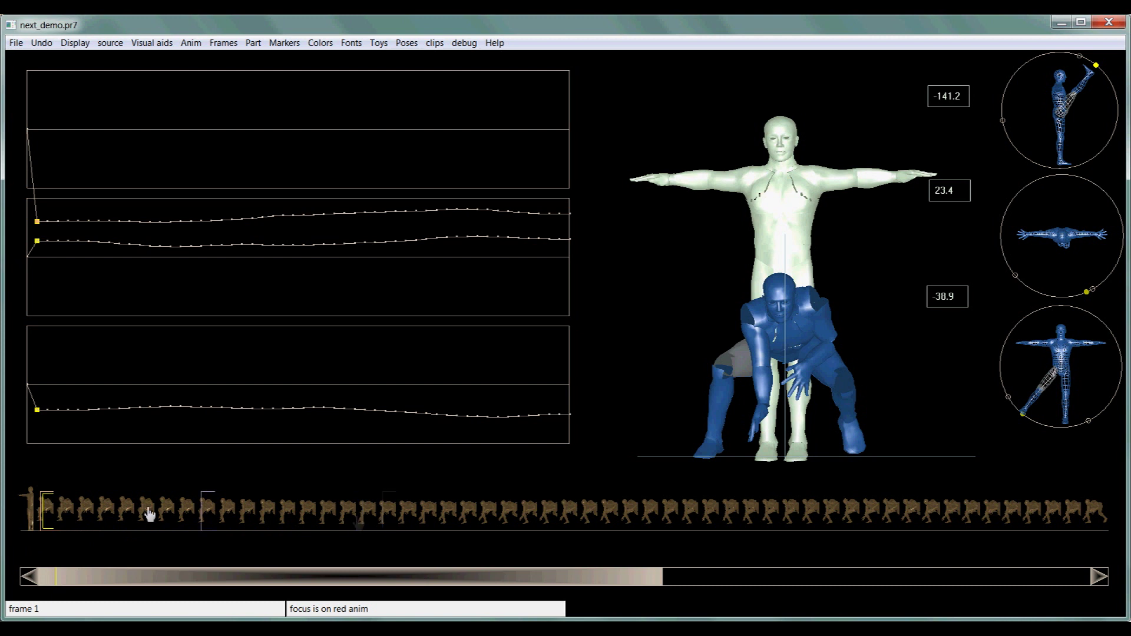
{"action": "left_click", "coordinate": [414, 522], "text": "shift"}
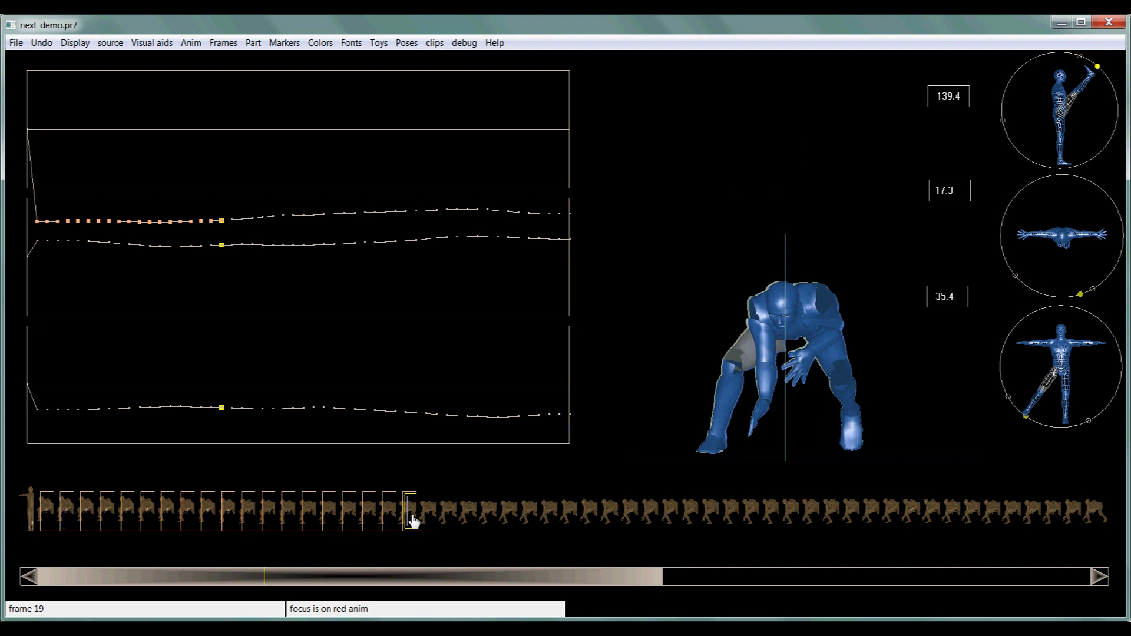
{"action": "right_click", "coordinate": [412, 521]}
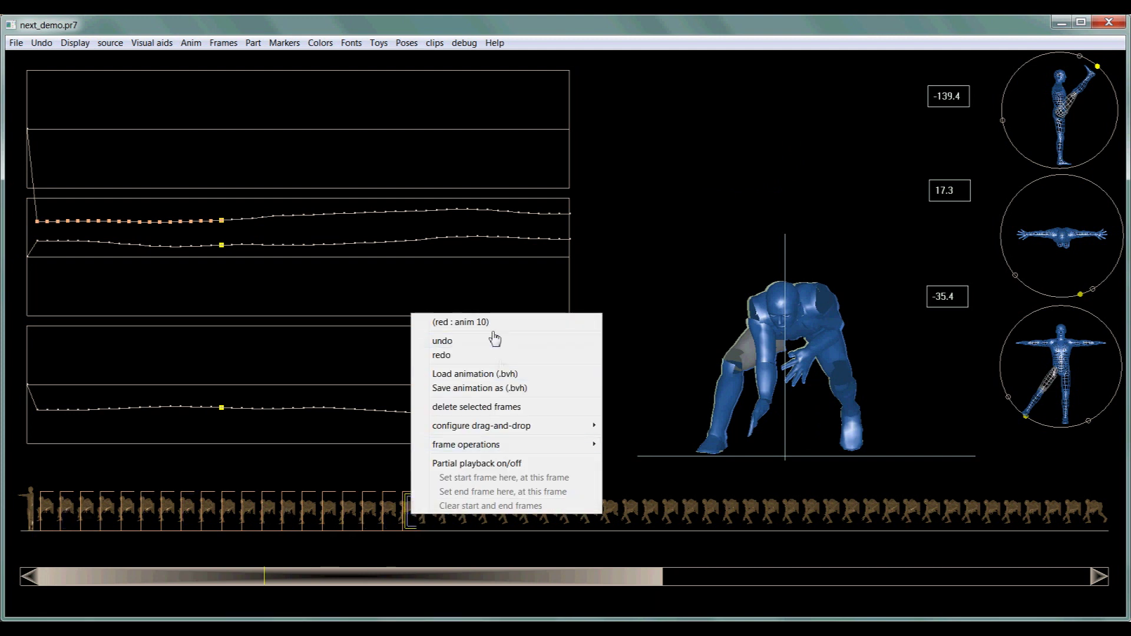
{"action": "left_click", "coordinate": [476, 407]}
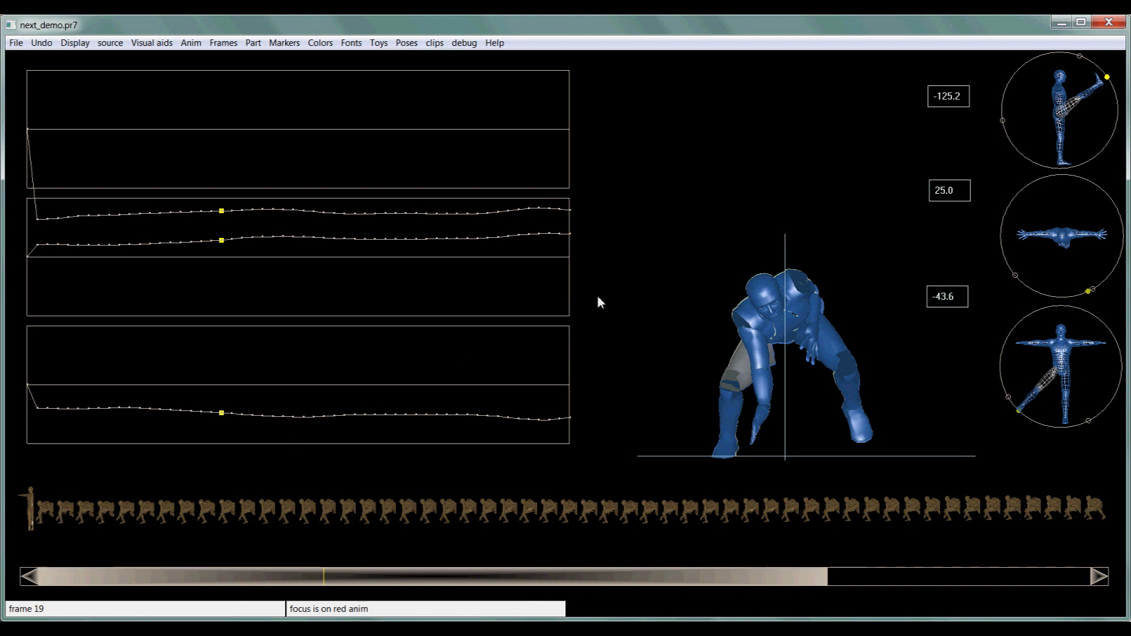
Copy the frame 1 pose onto frame 39 in the filmstrip and compare the copied pose with its source
{"action": "left_click_drag", "start_coordinate": [649, 321], "coordinate": [660, 321]}
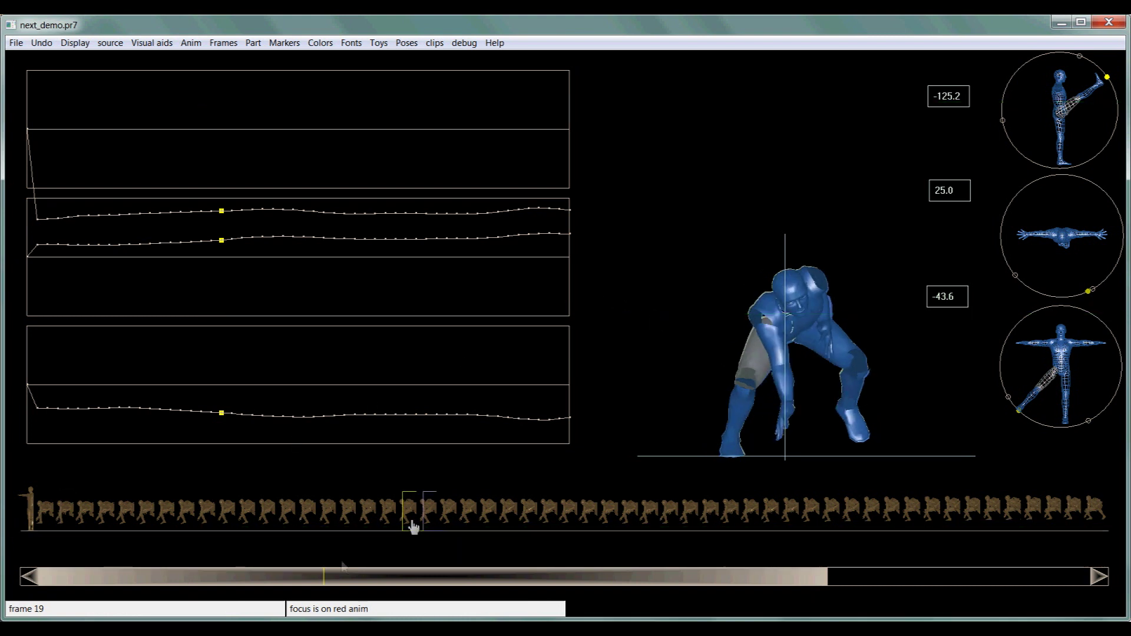
{"action": "left_click", "coordinate": [55, 523]}
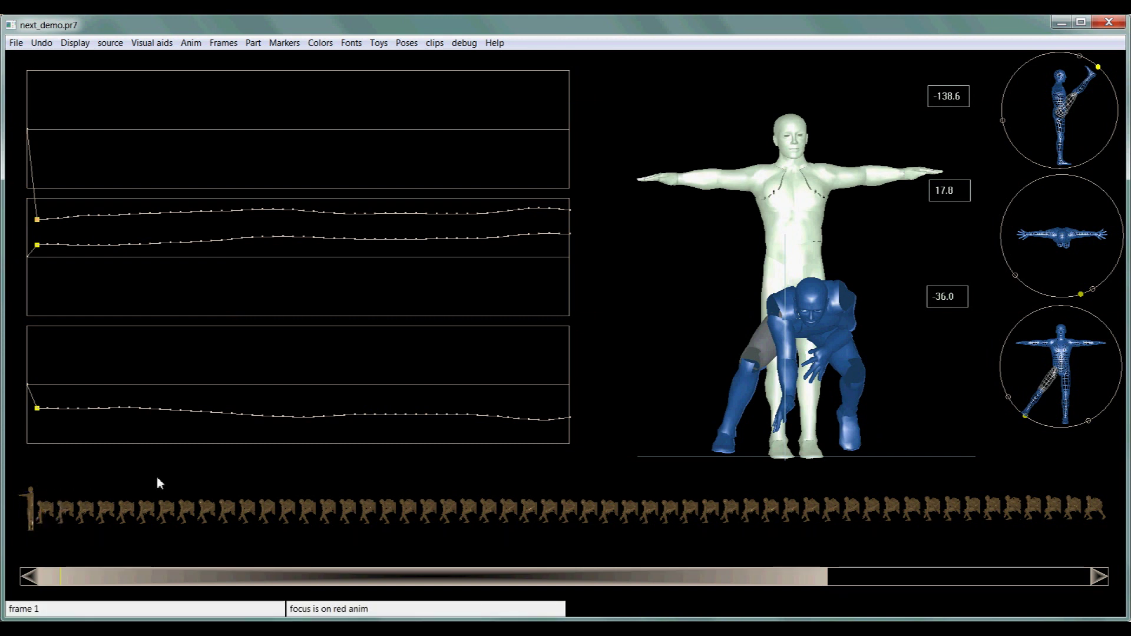
{"action": "left_click", "coordinate": [52, 514]}
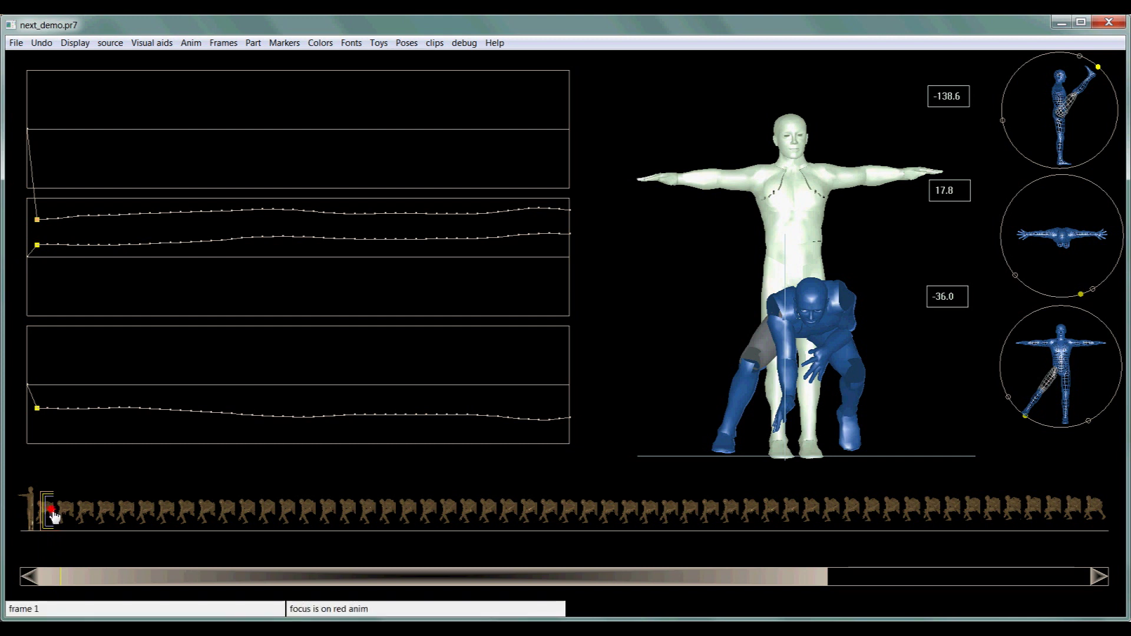
{"action": "mouse_move", "coordinate": [52, 514]}
{"action": "left_mouse_down"}
{"action": "mouse_move", "coordinate": [908, 514]}
{"action": "mouse_move", "coordinate": [606, 475]}
{"action": "mouse_move", "coordinate": [177, 522]}
{"action": "mouse_move", "coordinate": [631, 575]}
{"action": "mouse_move", "coordinate": [1061, 521]}
{"action": "mouse_move", "coordinate": [642, 523]}
{"action": "mouse_move", "coordinate": [836, 517]}
{"action": "mouse_move", "coordinate": [807, 512]}
{"action": "left_mouse_up"}
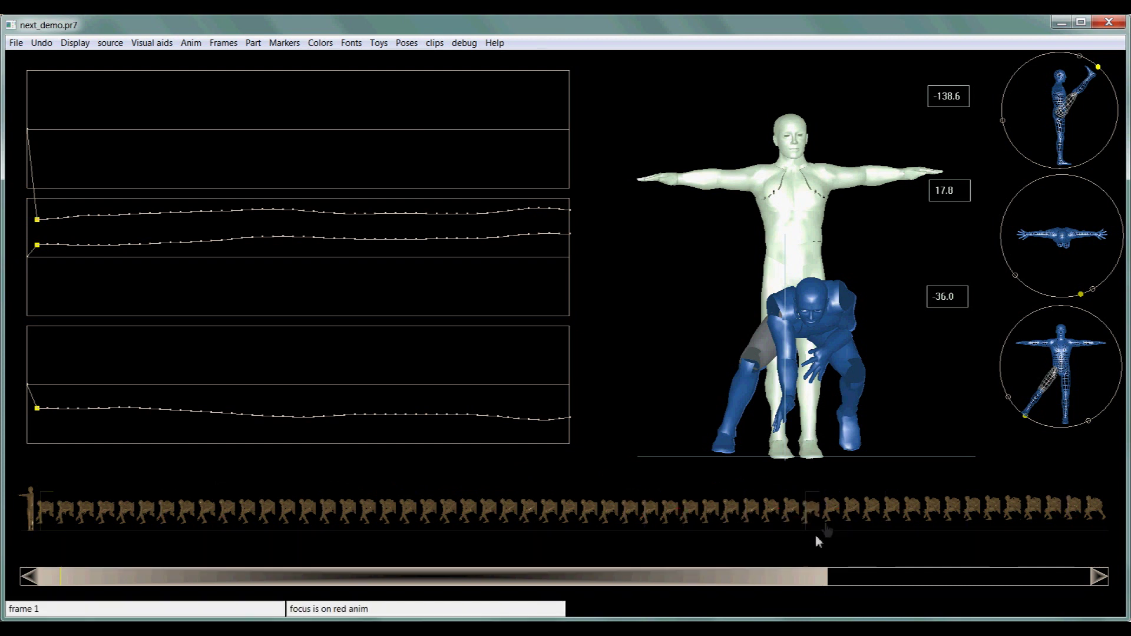
{"action": "left_click", "coordinate": [812, 514]}
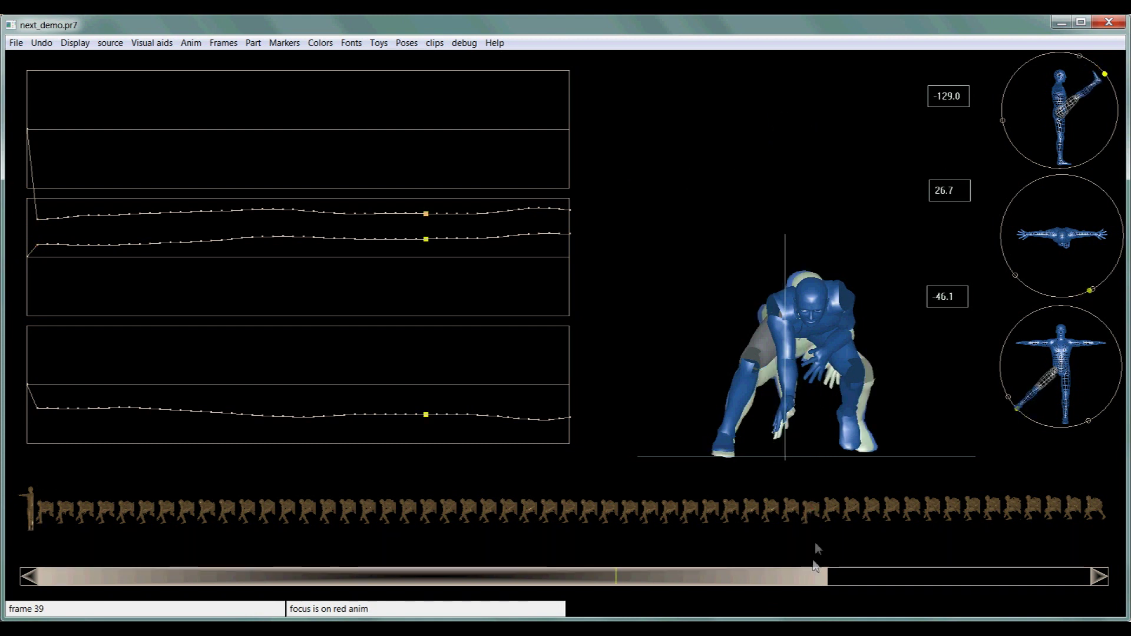
{"action": "left_click", "coordinate": [790, 512]}
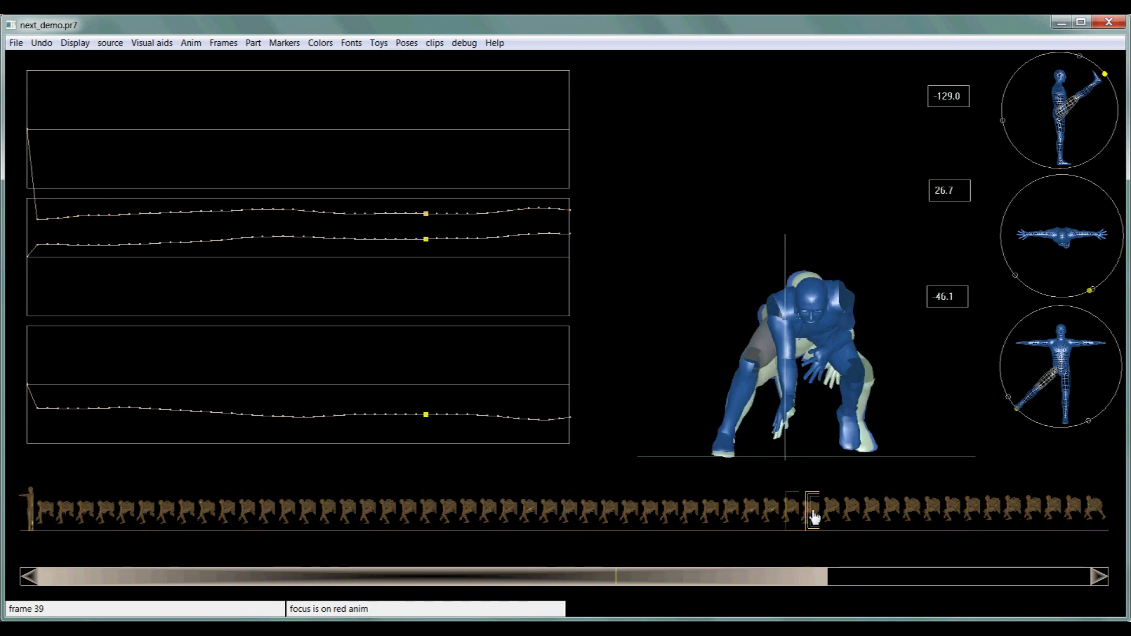
{"action": "left_click", "coordinate": [52, 514]}
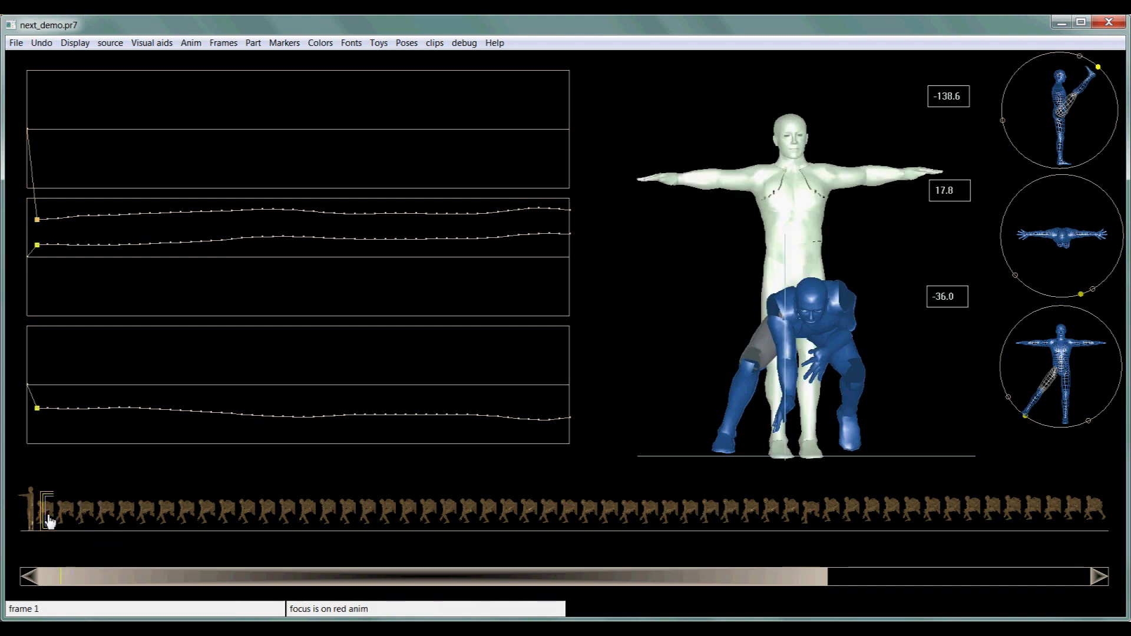
Select frames 38 to 39 and slow down that range by adding 4 frames
{"action": "left_click_drag", "start_coordinate": [46, 525], "coordinate": [797, 520]}
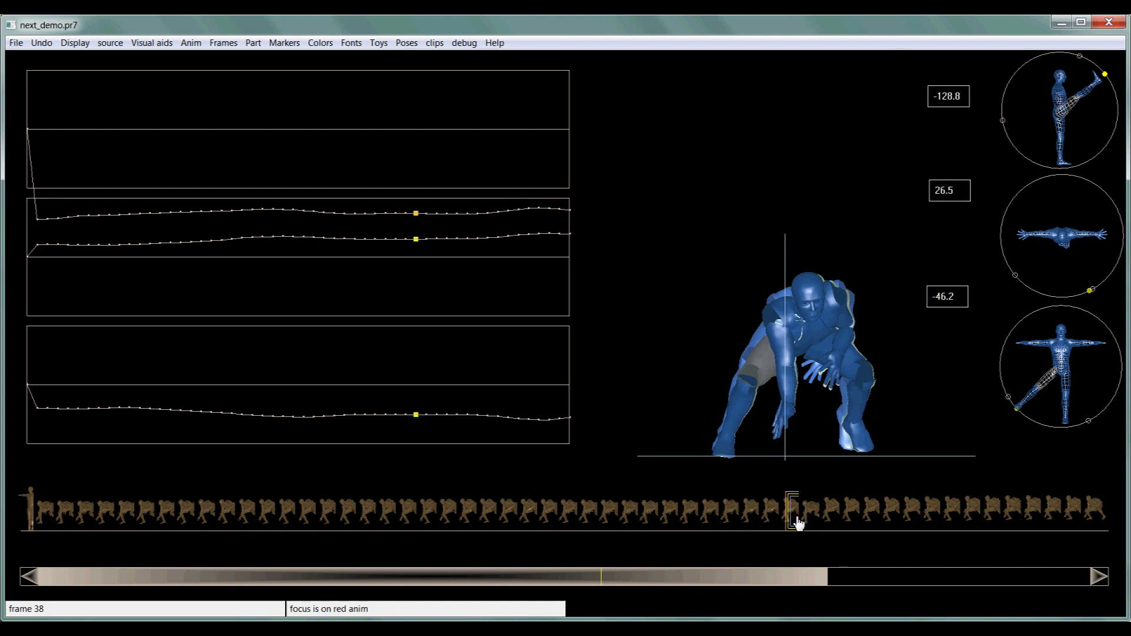
{"action": "left_click_drag", "start_coordinate": [796, 521], "coordinate": [812, 523]}
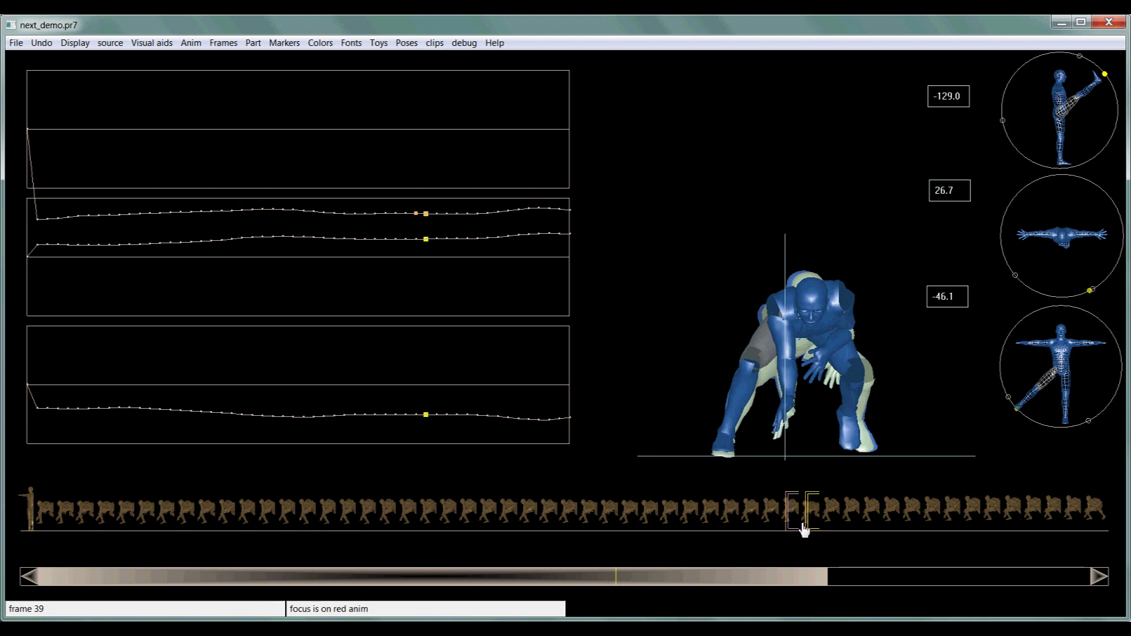
{"action": "right_click", "coordinate": [797, 523]}
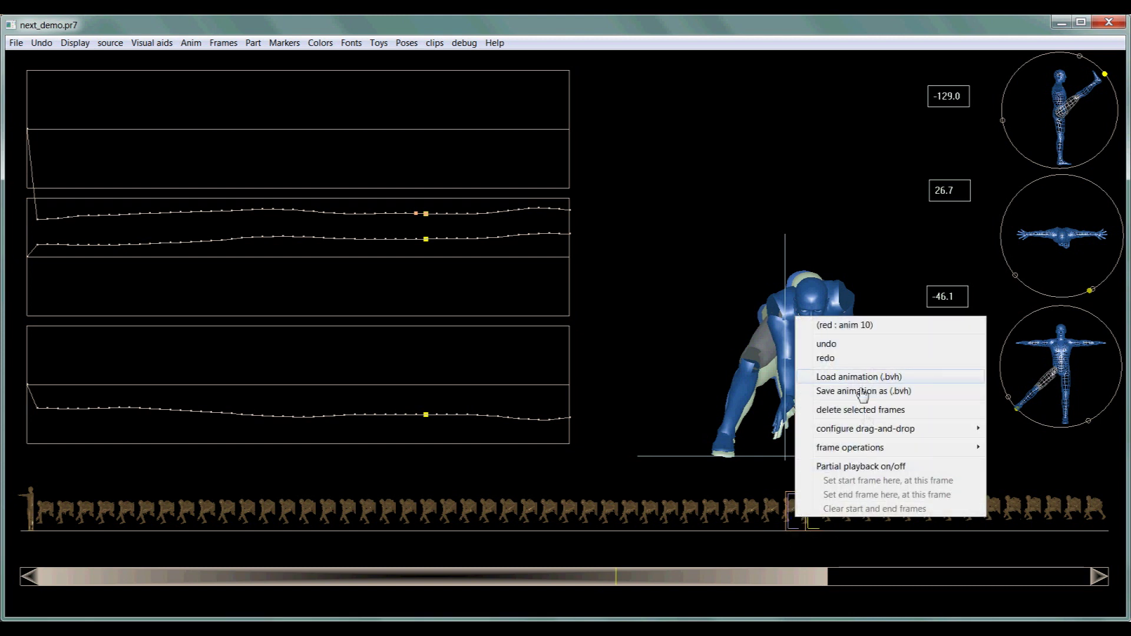
{"action": "mouse_move", "coordinate": [857, 449]}
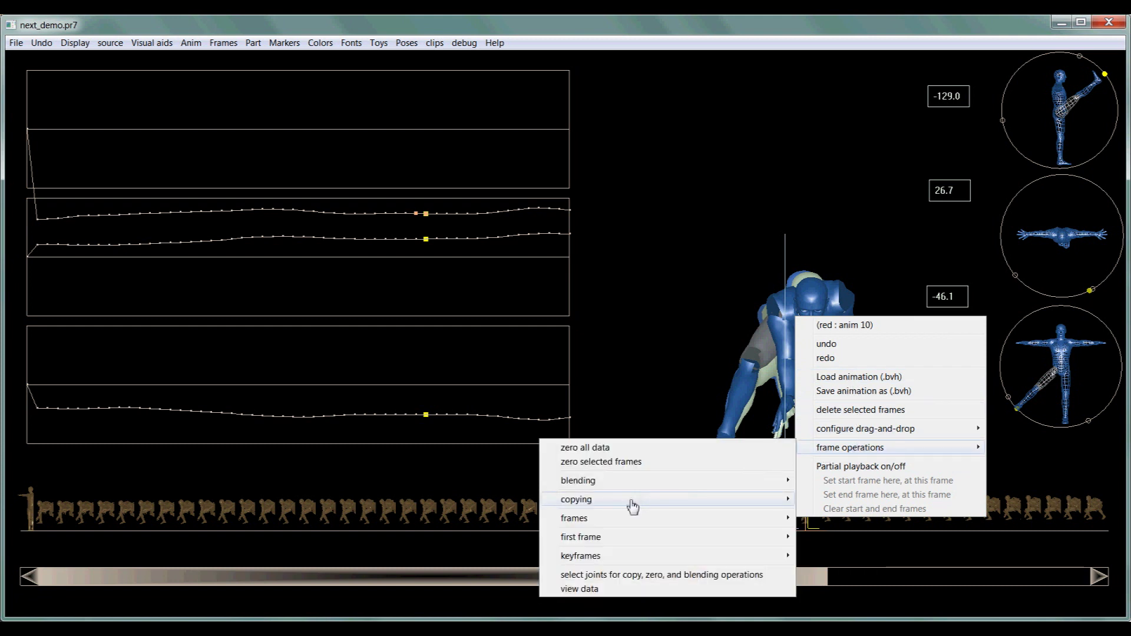
{"action": "mouse_move", "coordinate": [624, 524]}
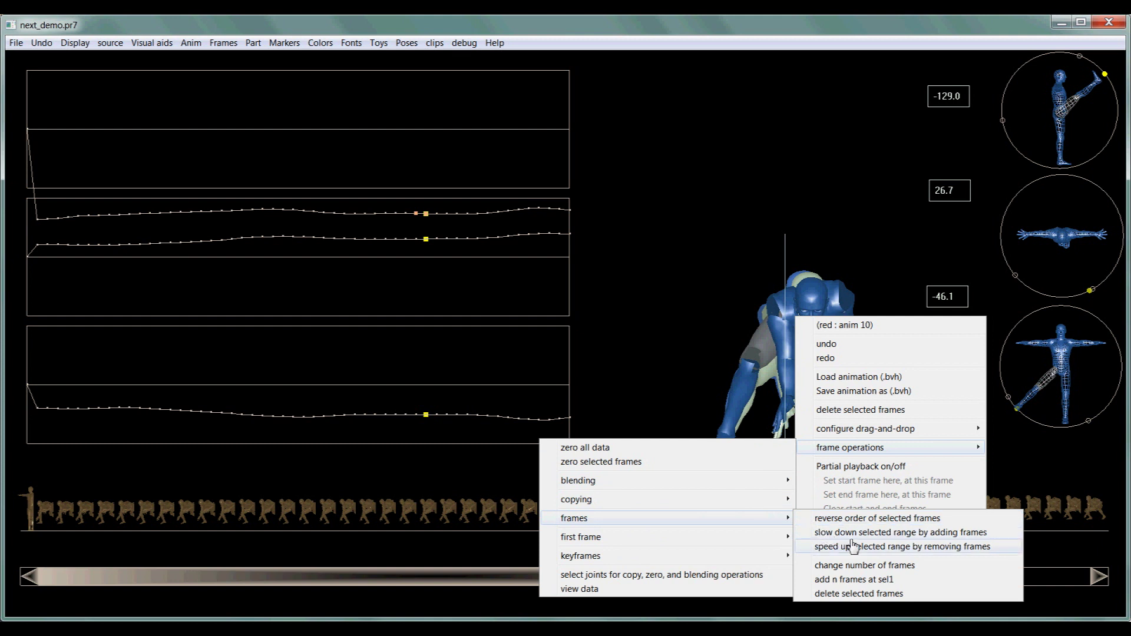
{"action": "left_click", "coordinate": [922, 534]}
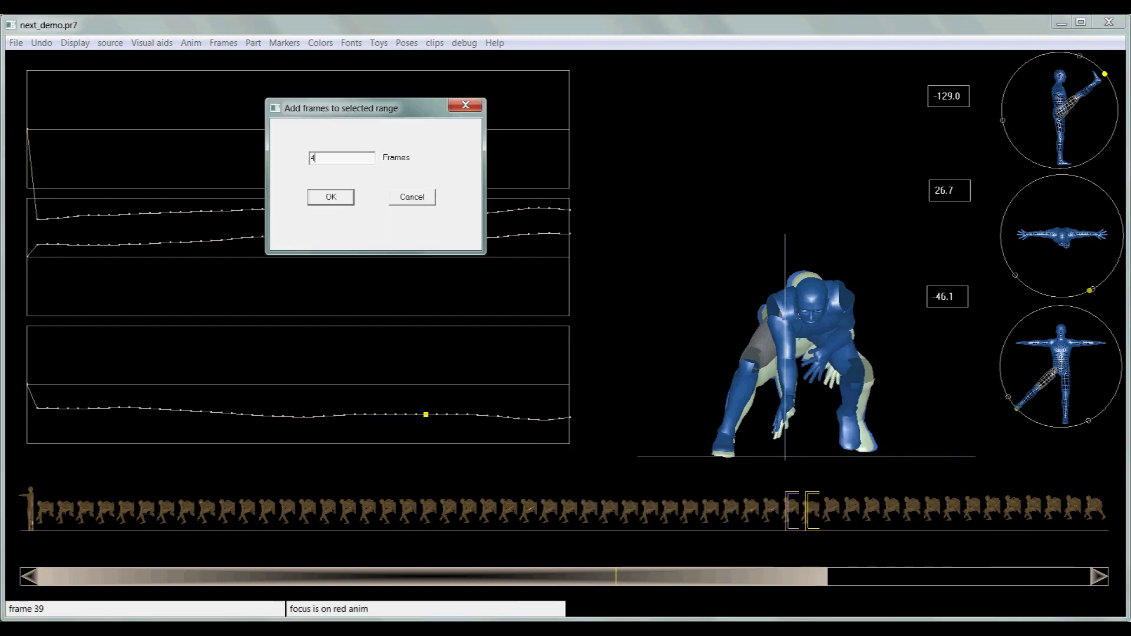
{"action": "key", "text": "Return"}
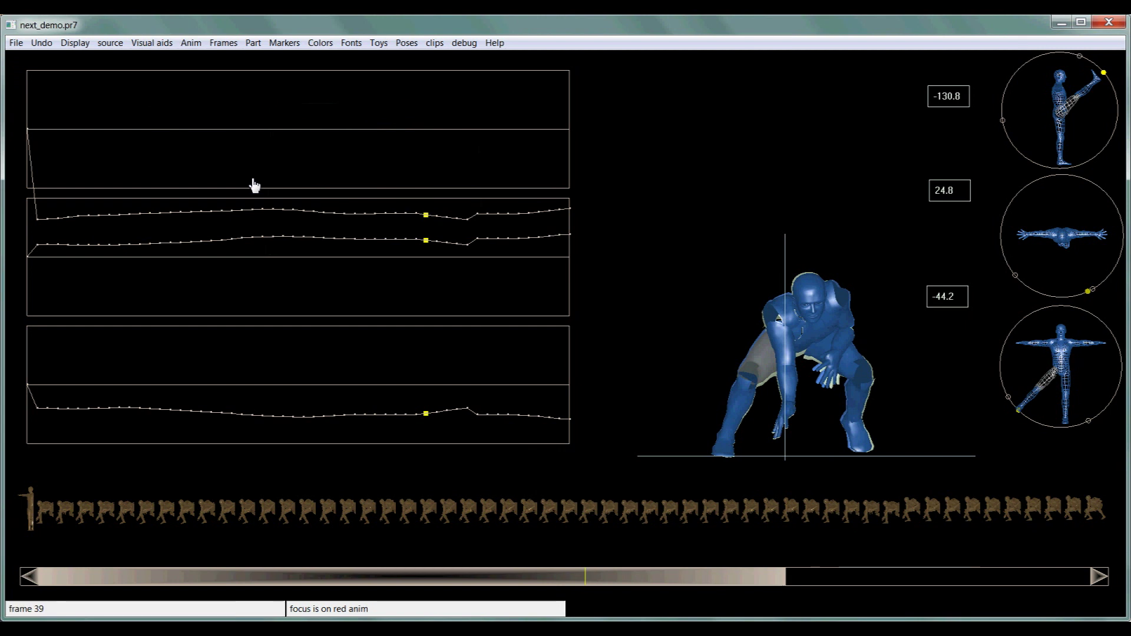
Select frames 43 to 44 in the filmstrip and slow down that range by adding frames
{"action": "left_click", "coordinate": [469, 220]}
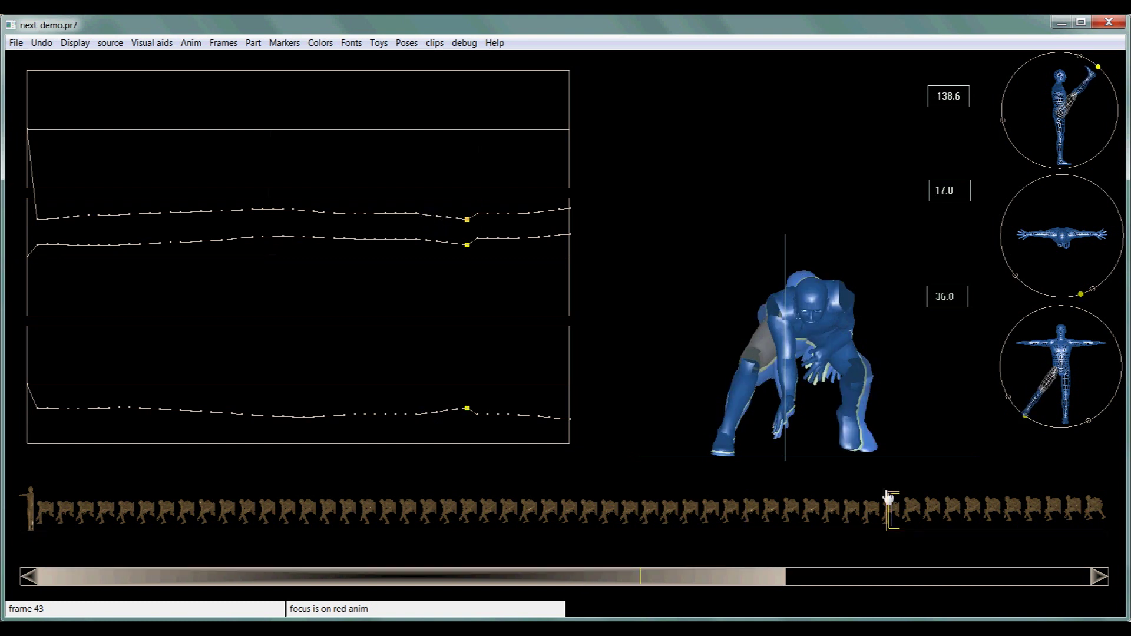
{"action": "left_click", "coordinate": [915, 516]}
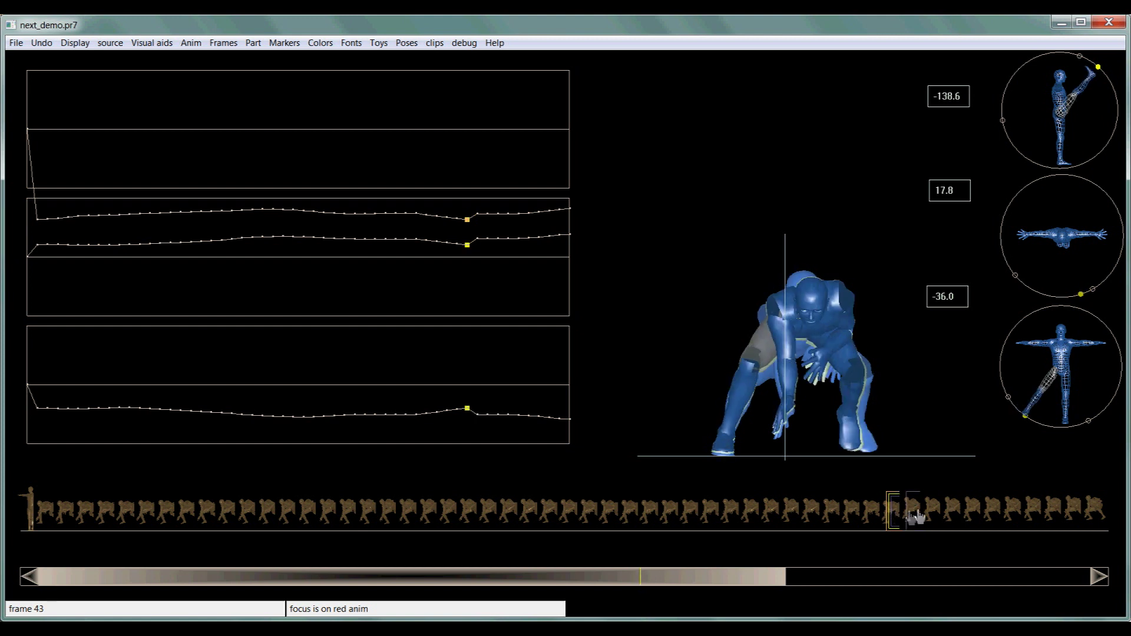
{"action": "left_click", "coordinate": [898, 517]}
{"action": "left_click", "coordinate": [914, 519]}
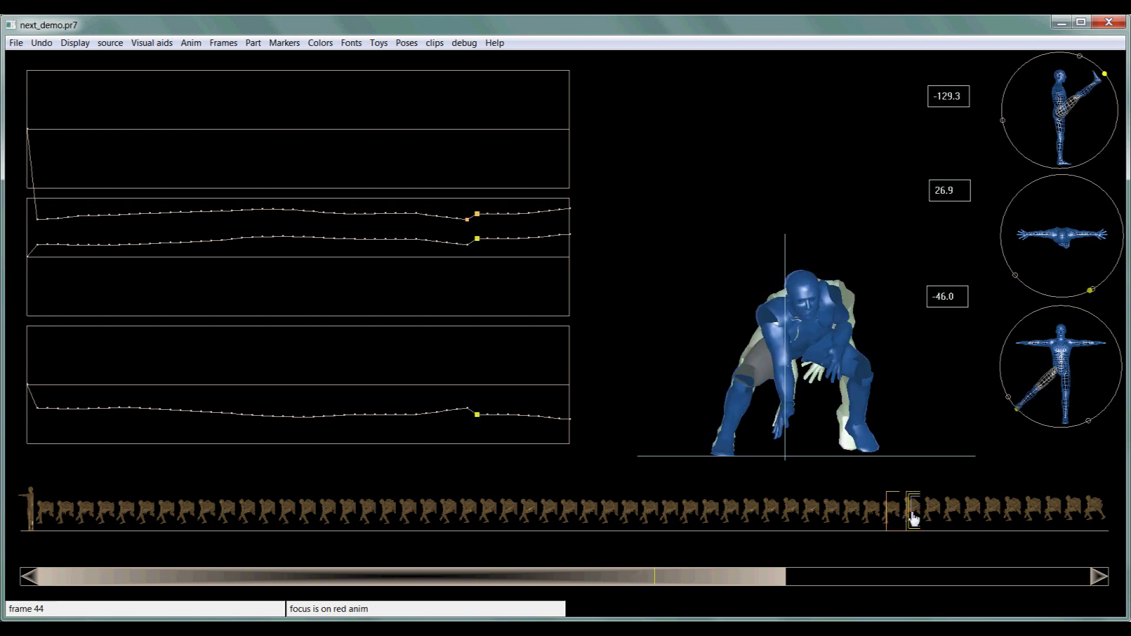
{"action": "right_click", "coordinate": [892, 515]}
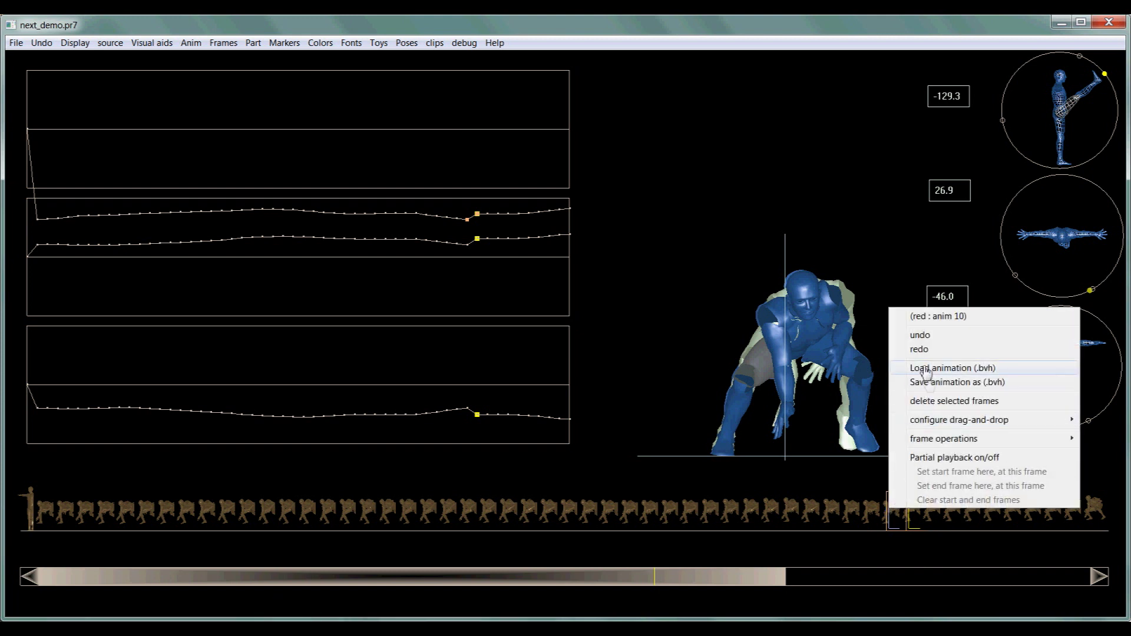
{"action": "mouse_move", "coordinate": [931, 438]}
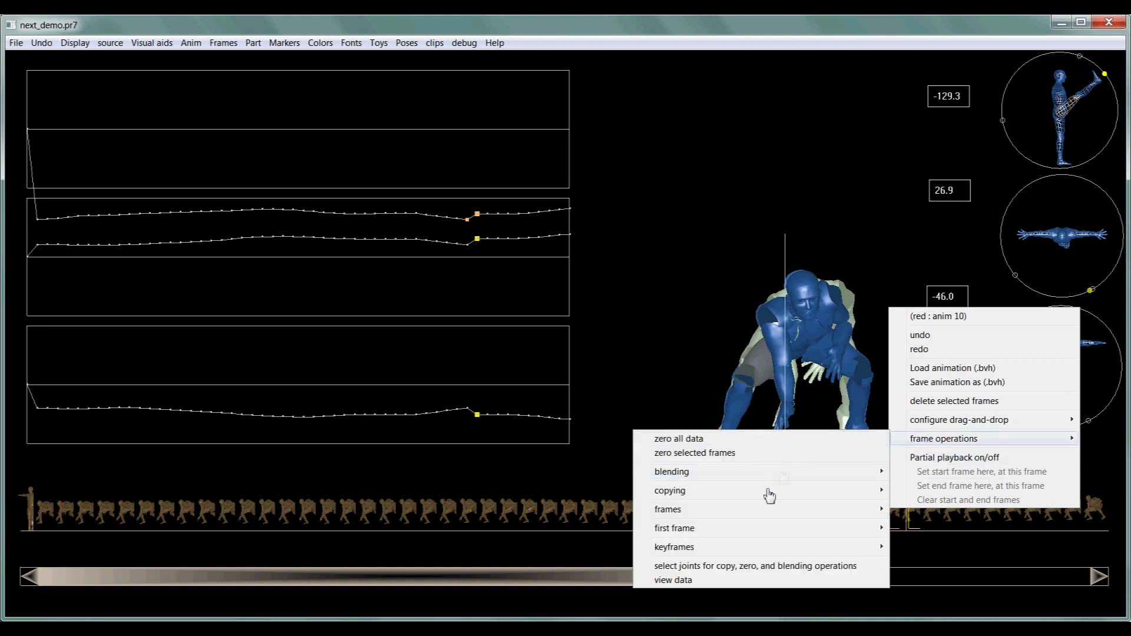
{"action": "mouse_move", "coordinate": [757, 512]}
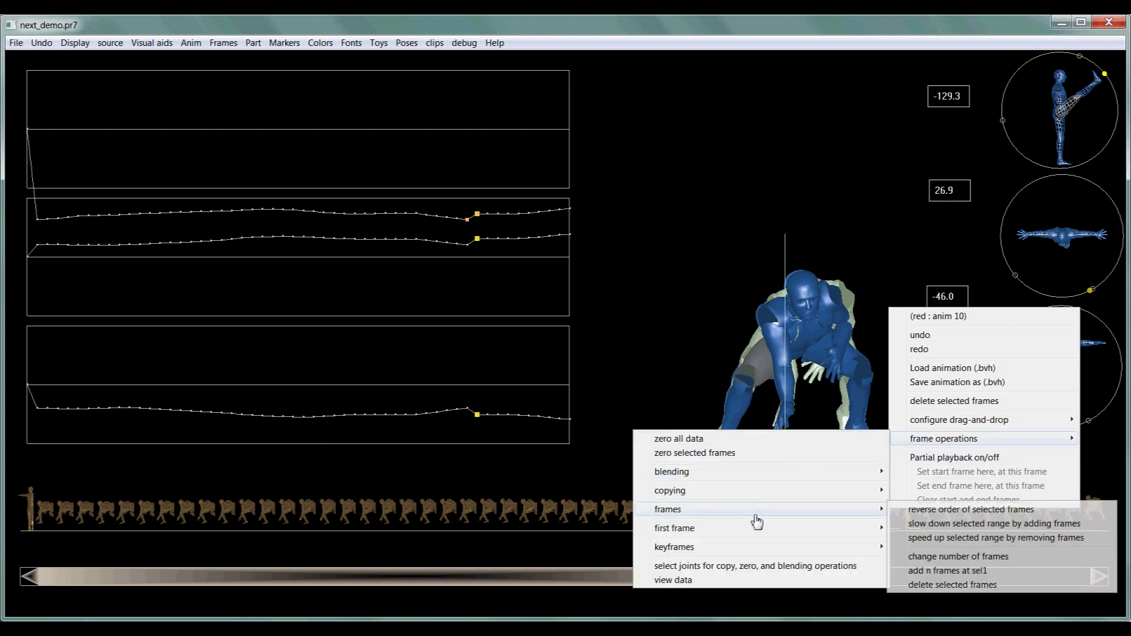
{"action": "left_click", "coordinate": [919, 525]}
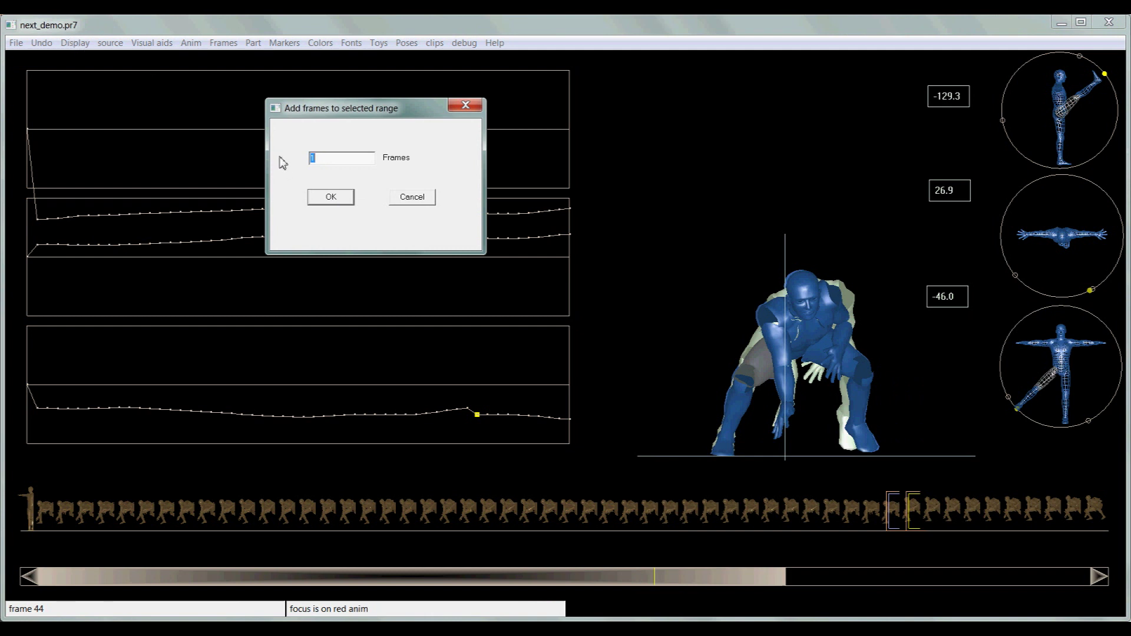
{"action": "key", "text": "Return"}
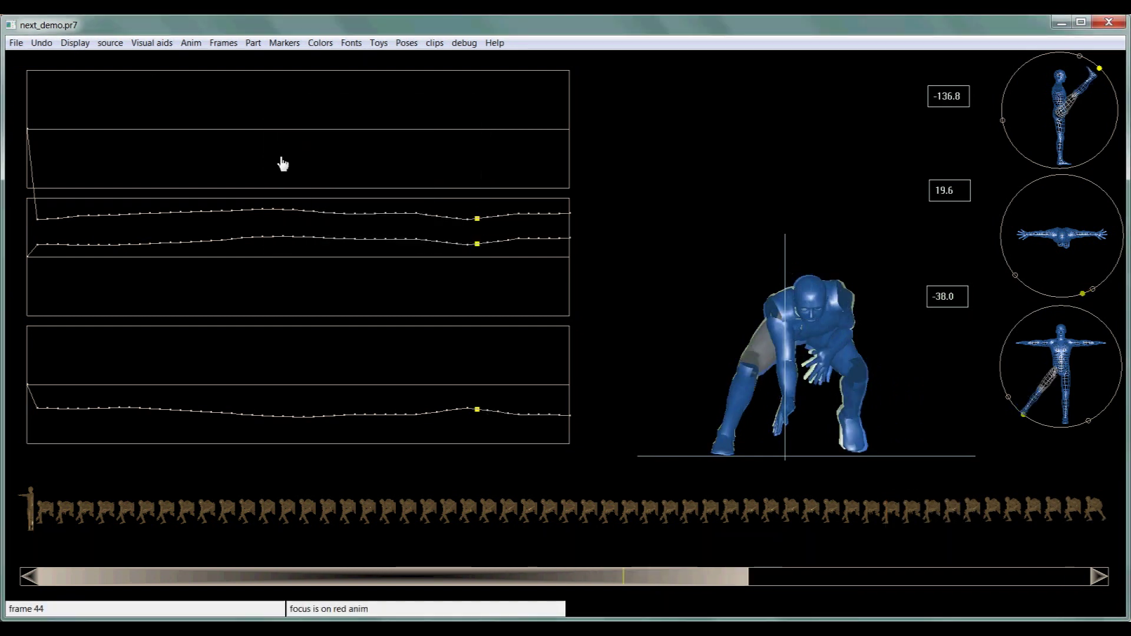
Select frames 1 through 79 in the filmstrip and slow down the whole range by adding 10 frames
{"action": "left_click", "coordinate": [46, 518]}
{"action": "left_click_drag", "start_coordinate": [74, 583], "coordinate": [670, 575]}
{"action": "left_click", "coordinate": [1105, 516]}
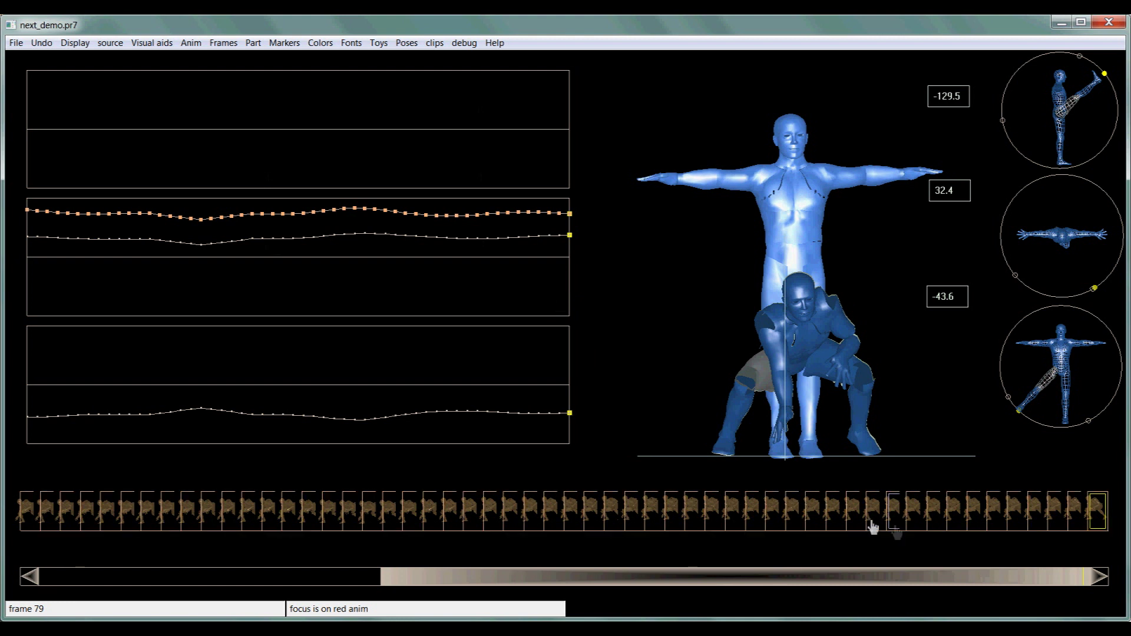
{"action": "right_click", "coordinate": [737, 523]}
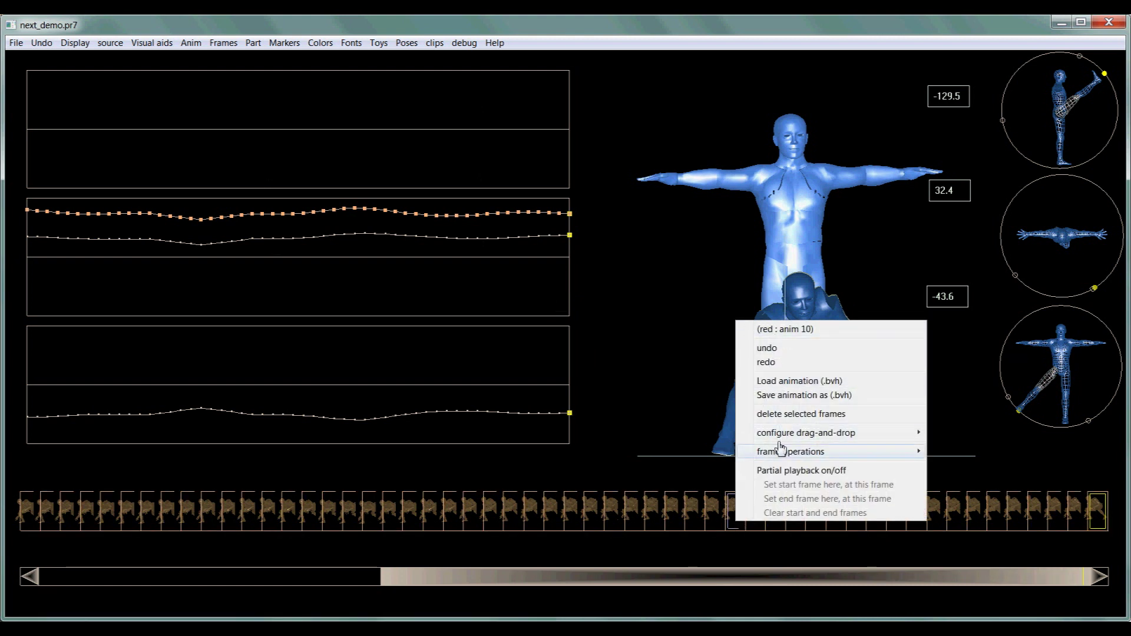
{"action": "mouse_move", "coordinate": [781, 459]}
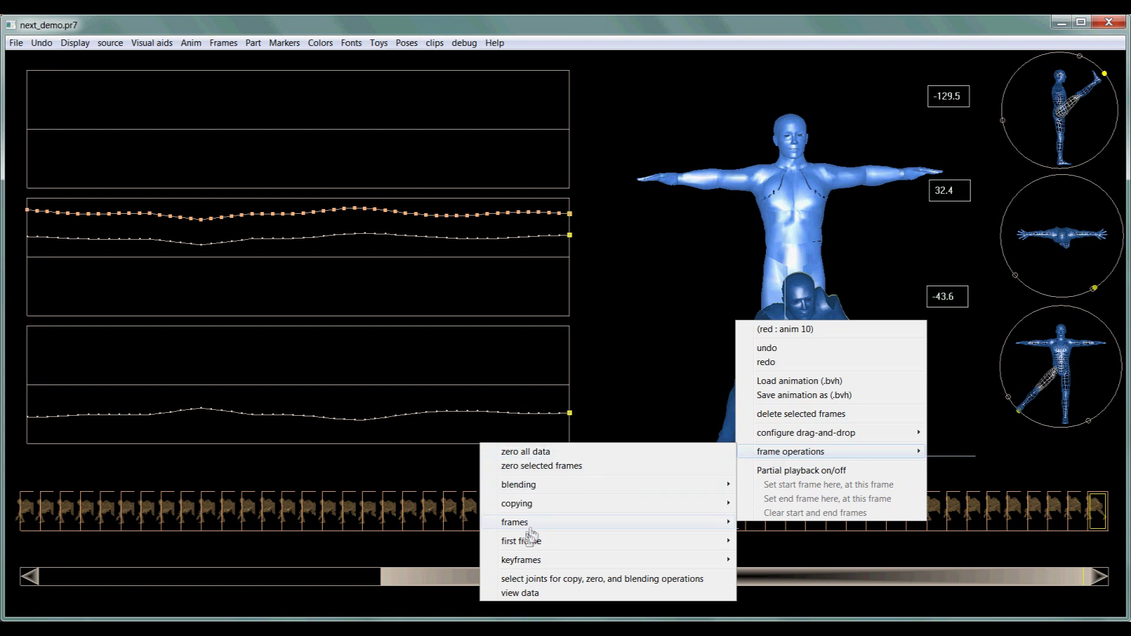
{"action": "mouse_move", "coordinate": [534, 525]}
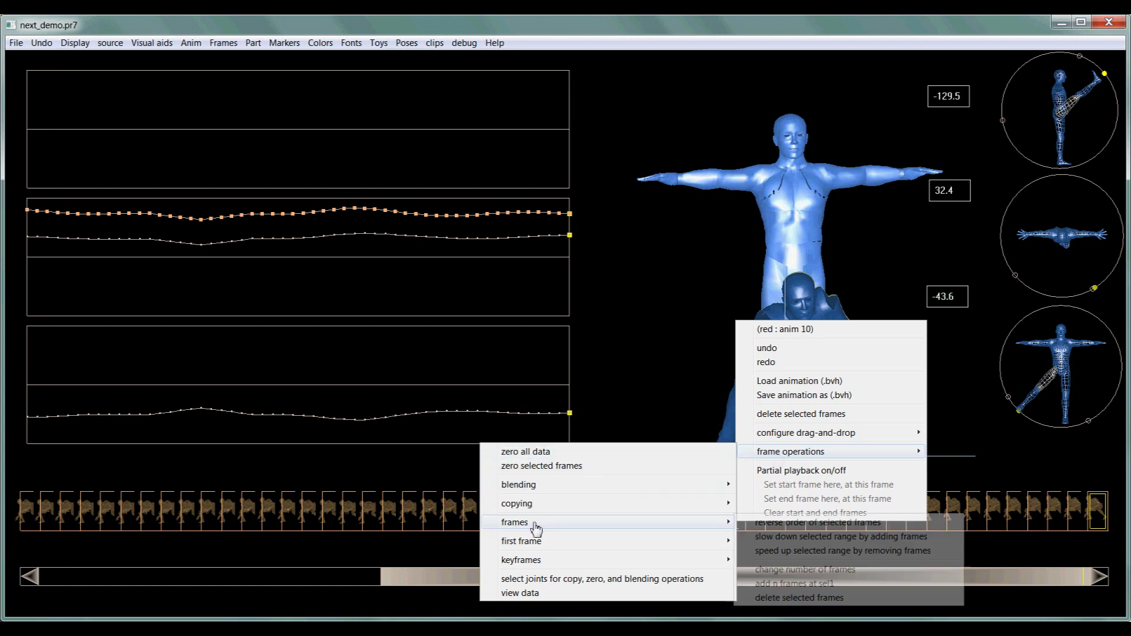
{"action": "left_click", "coordinate": [768, 538]}
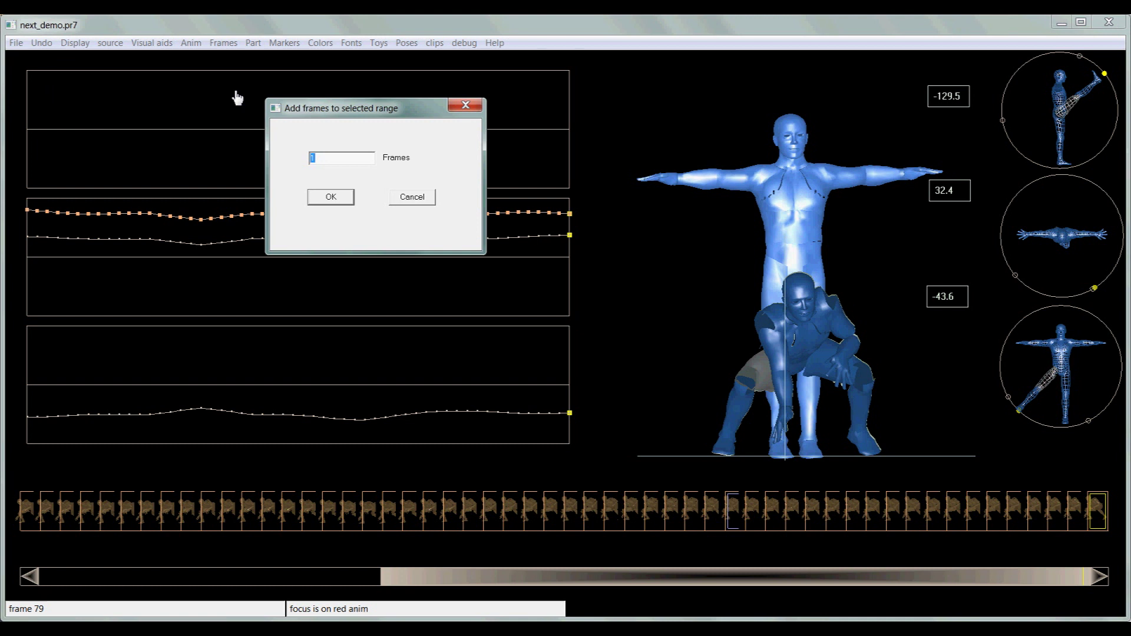
{"action": "type", "text": "10"}
{"action": "key", "text": "Return"}
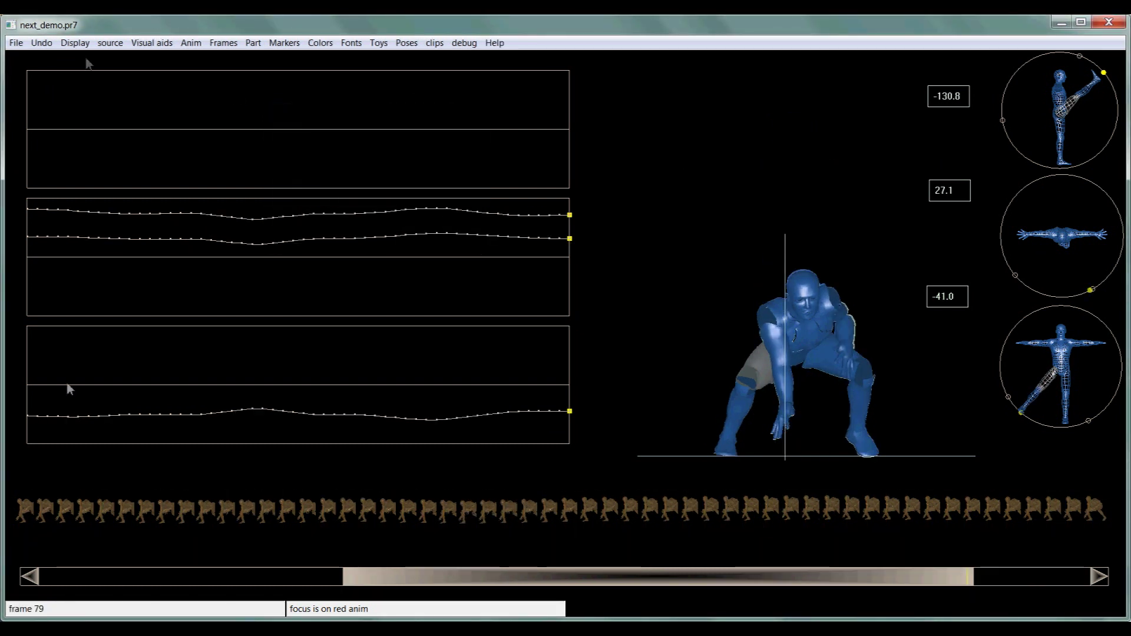
{"action": "left_click_drag", "start_coordinate": [485, 581], "coordinate": [172, 609]}
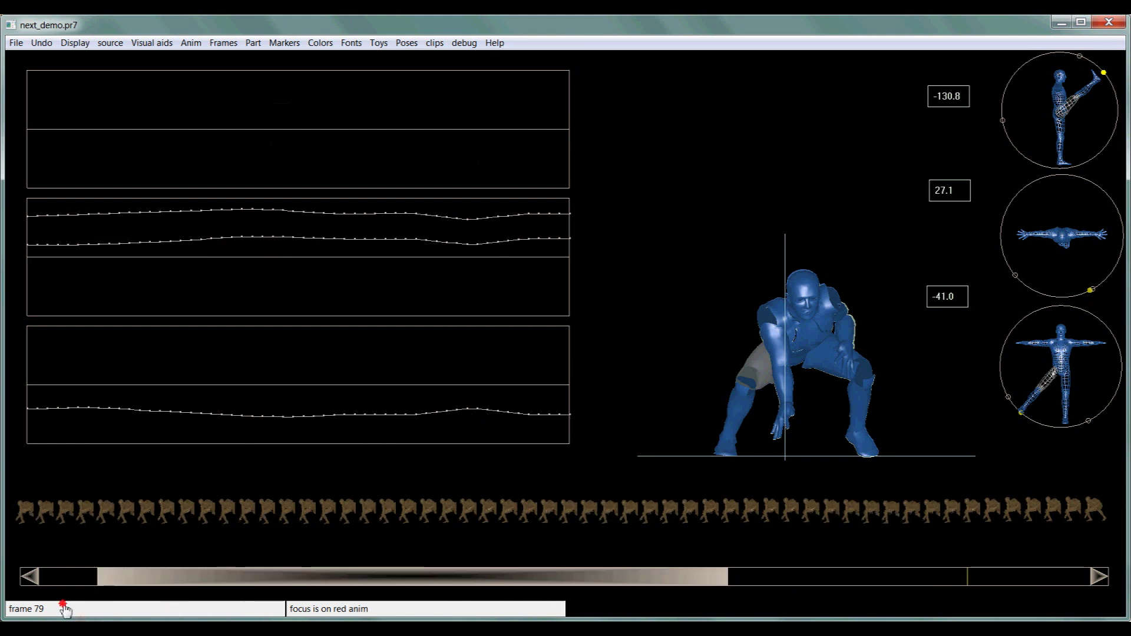
{"action": "left_click", "coordinate": [65, 580]}
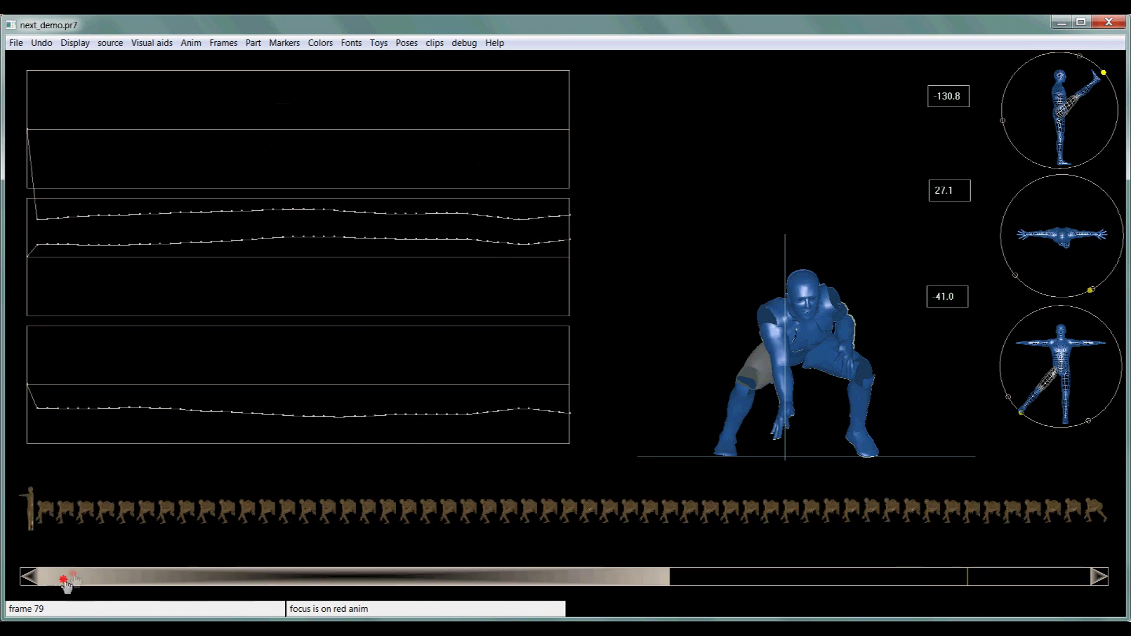
Set the animation's playback speed to 15 frames per second
{"action": "left_click", "coordinate": [192, 44]}
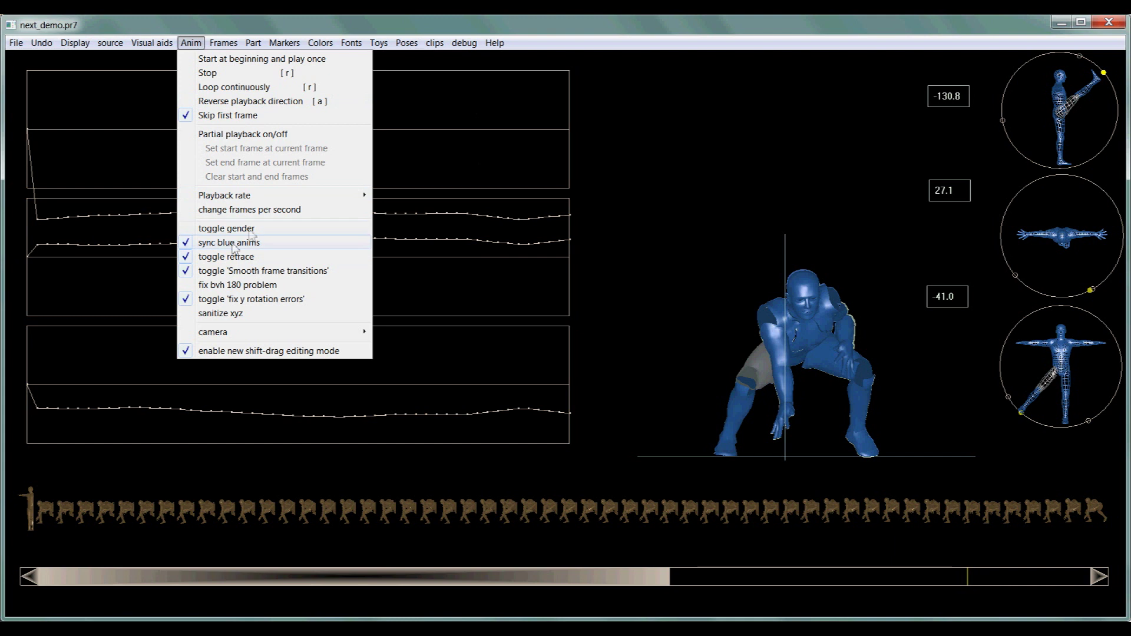
{"action": "left_click", "coordinate": [268, 210]}
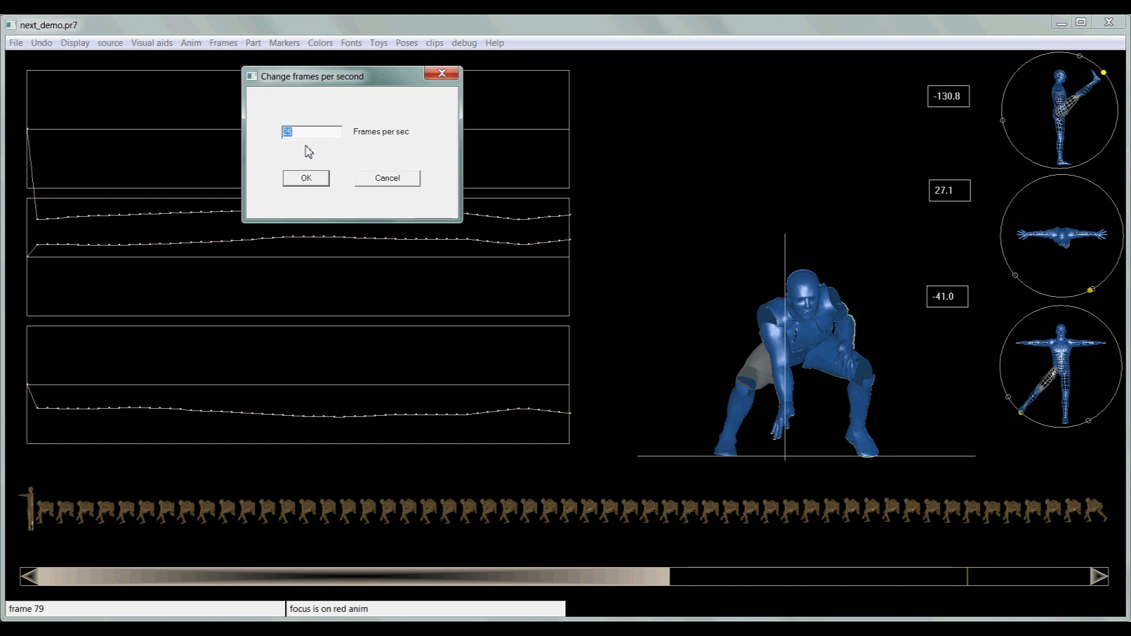
{"action": "key", "text": "Return"}
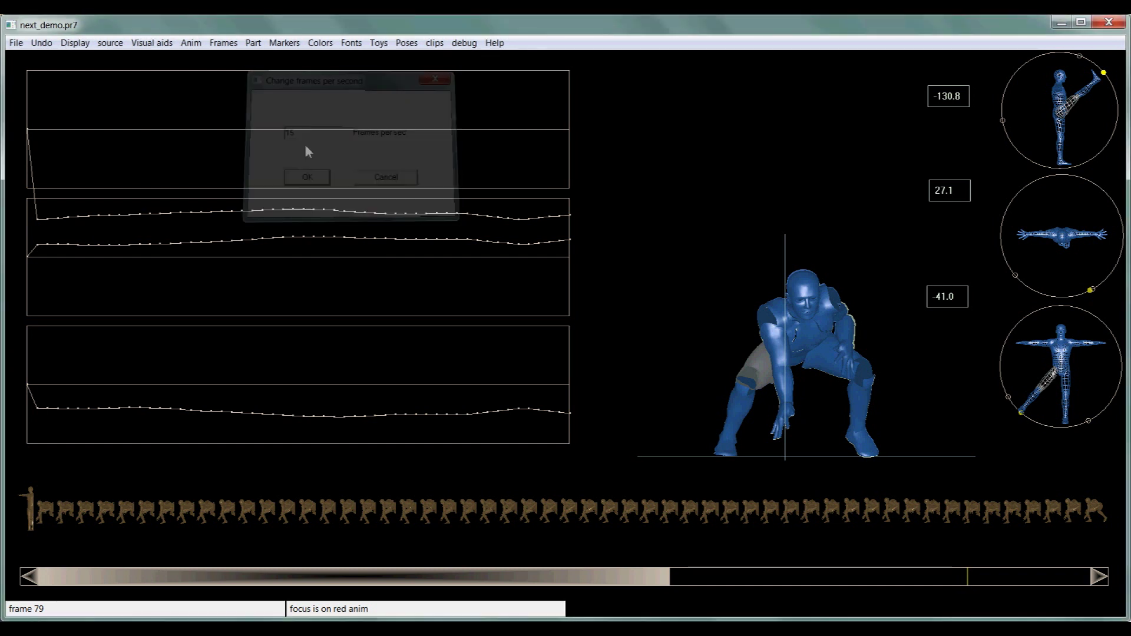
{"action": "left_click", "coordinate": [191, 43]}
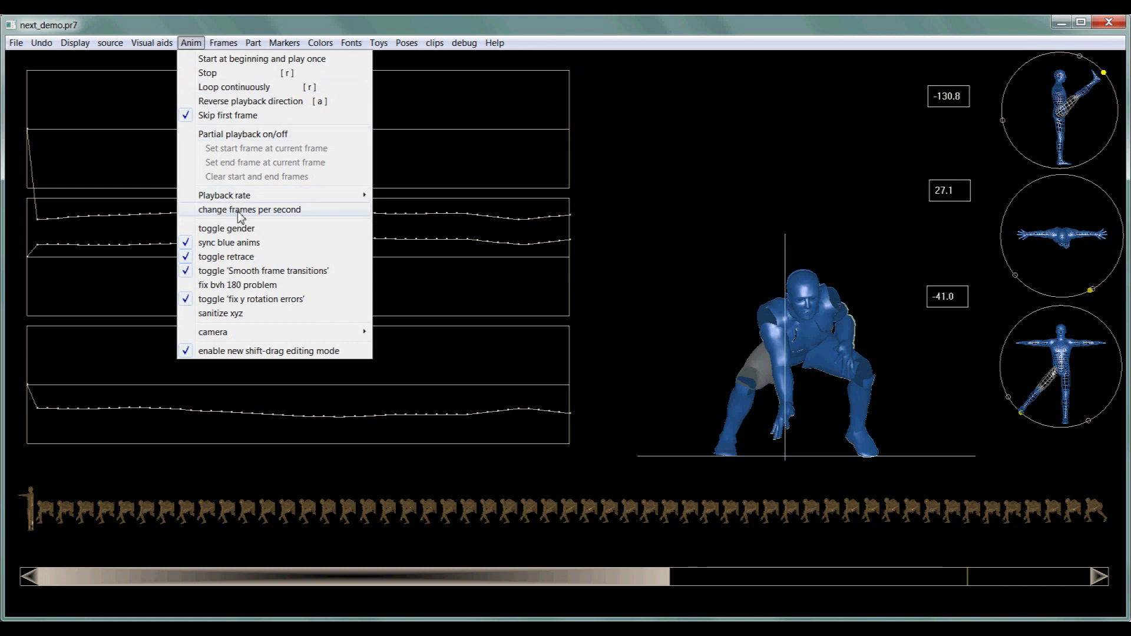
{"action": "left_click", "coordinate": [641, 244]}
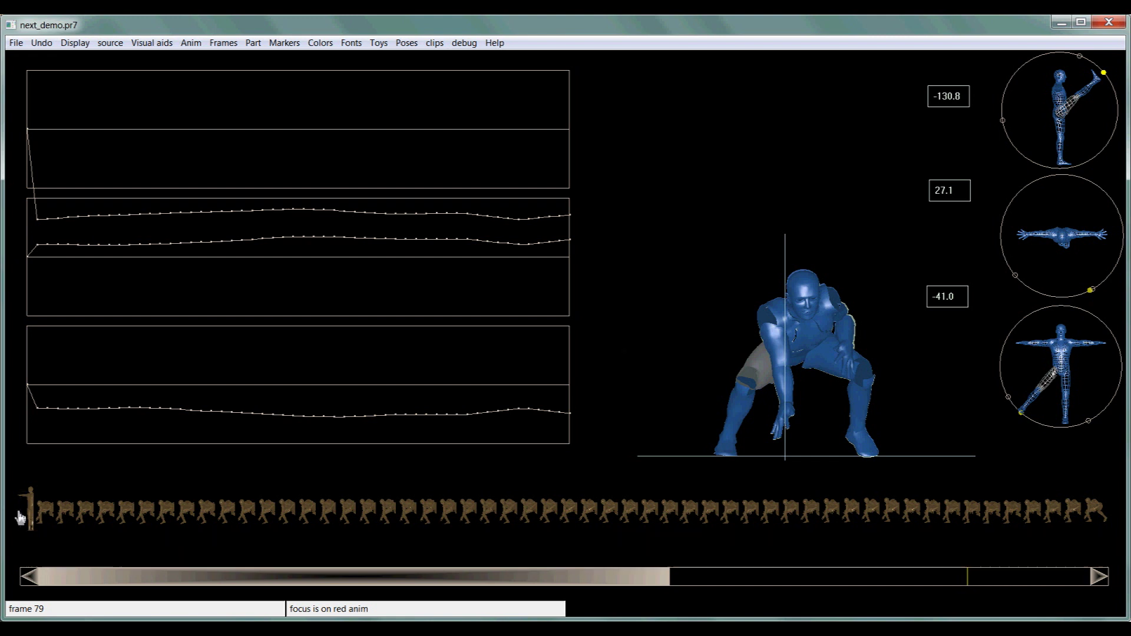
Go to frame 1 and turn off the ghost figures of the neighbouring frames
{"action": "left_click", "coordinate": [45, 516]}
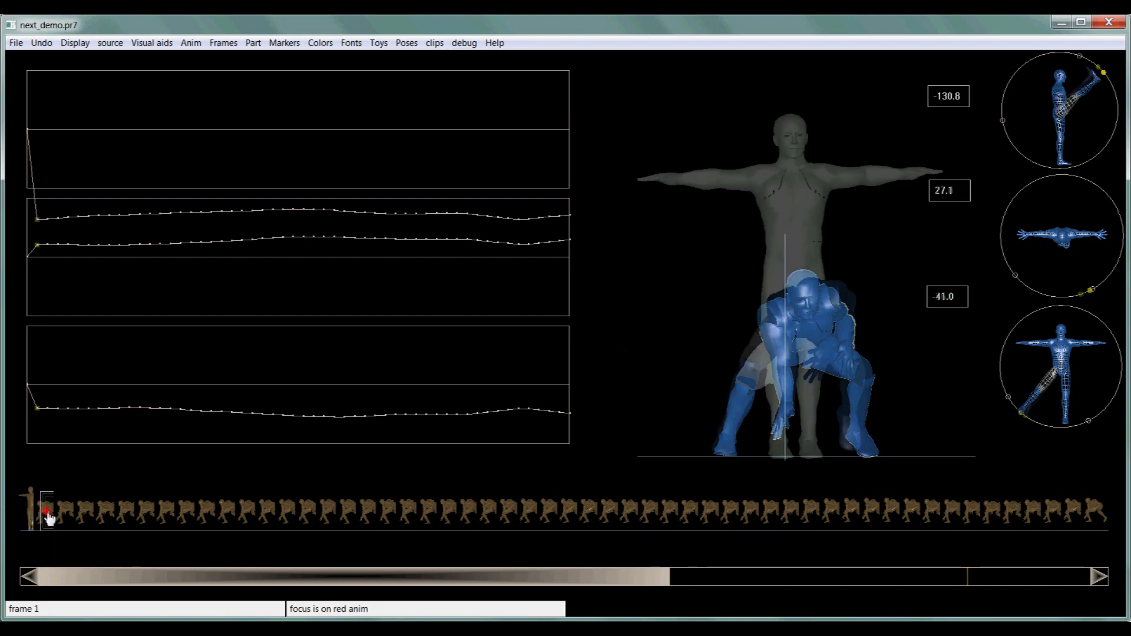
{"action": "left_click", "coordinate": [655, 374]}
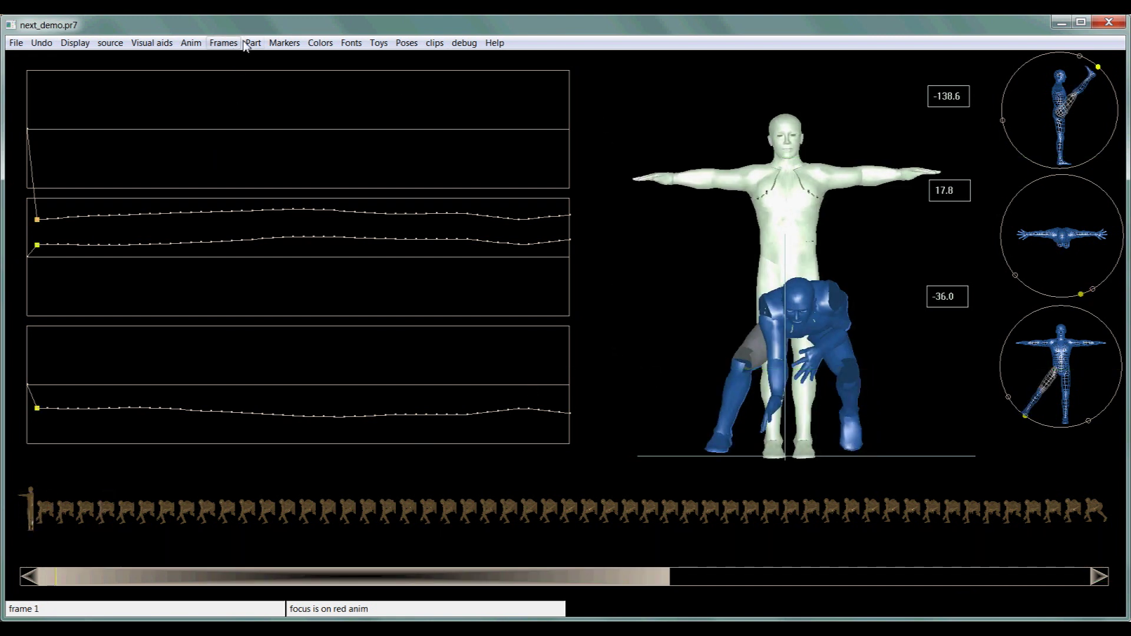
{"action": "left_click", "coordinate": [191, 43]}
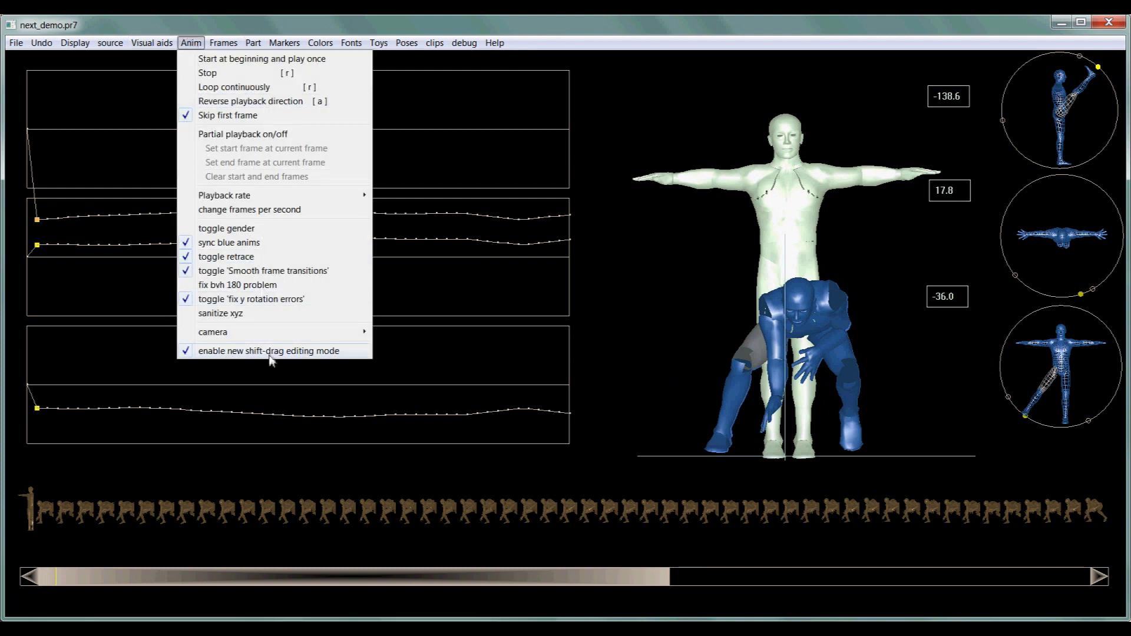
{"action": "mouse_move", "coordinate": [161, 46]}
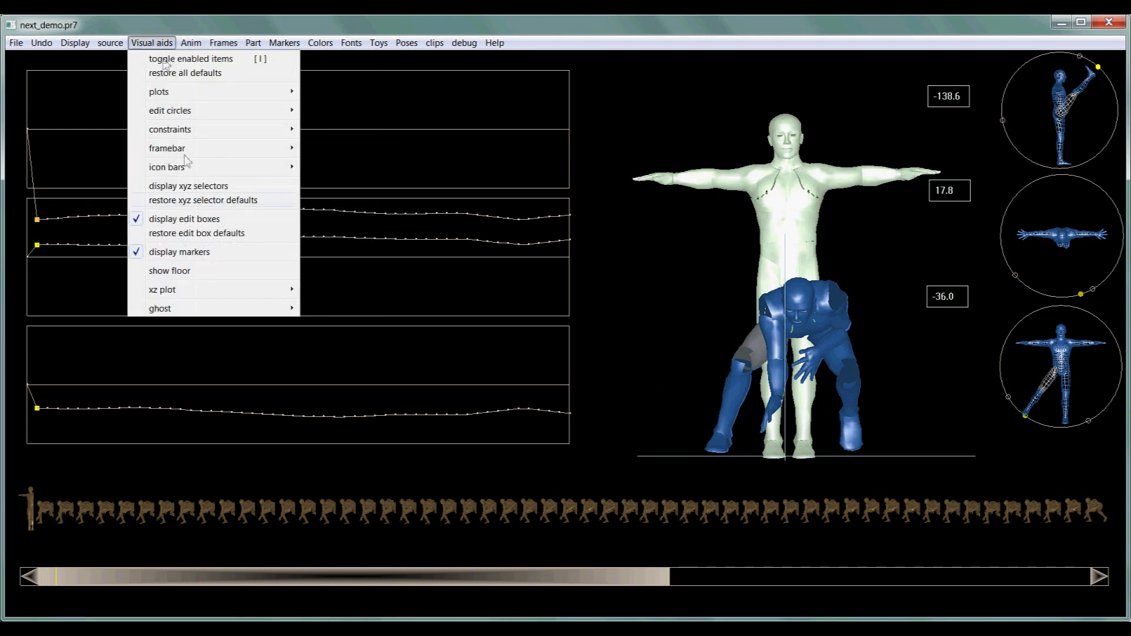
{"action": "mouse_move", "coordinate": [198, 308]}
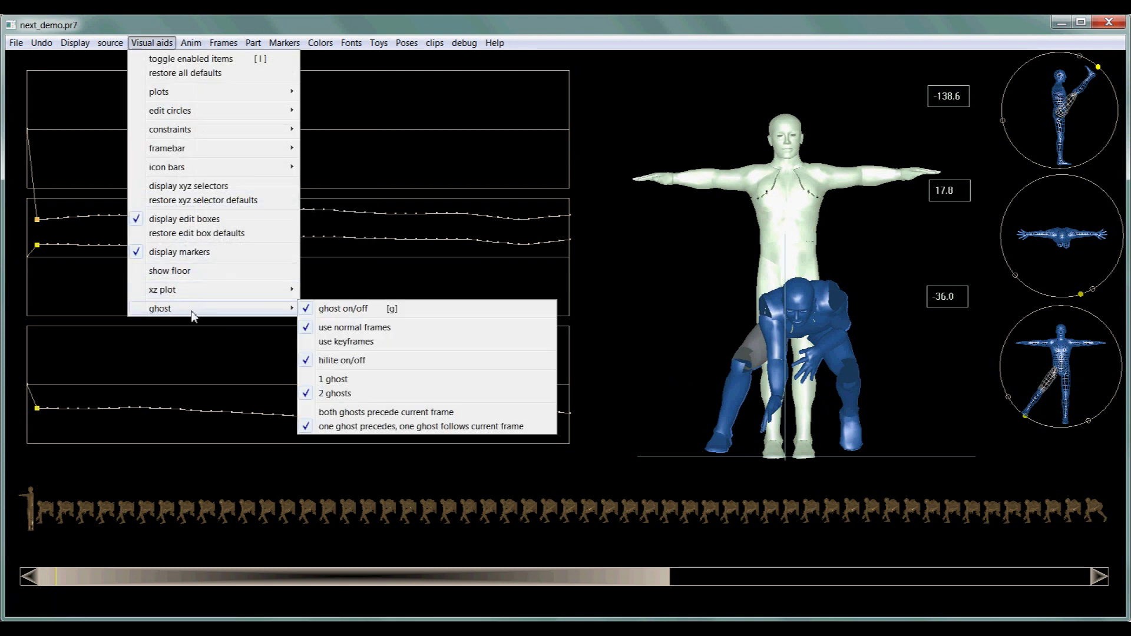
{"action": "left_click", "coordinate": [360, 310]}
Turn the ghost figures back on
{"action": "left_click", "coordinate": [158, 44]}
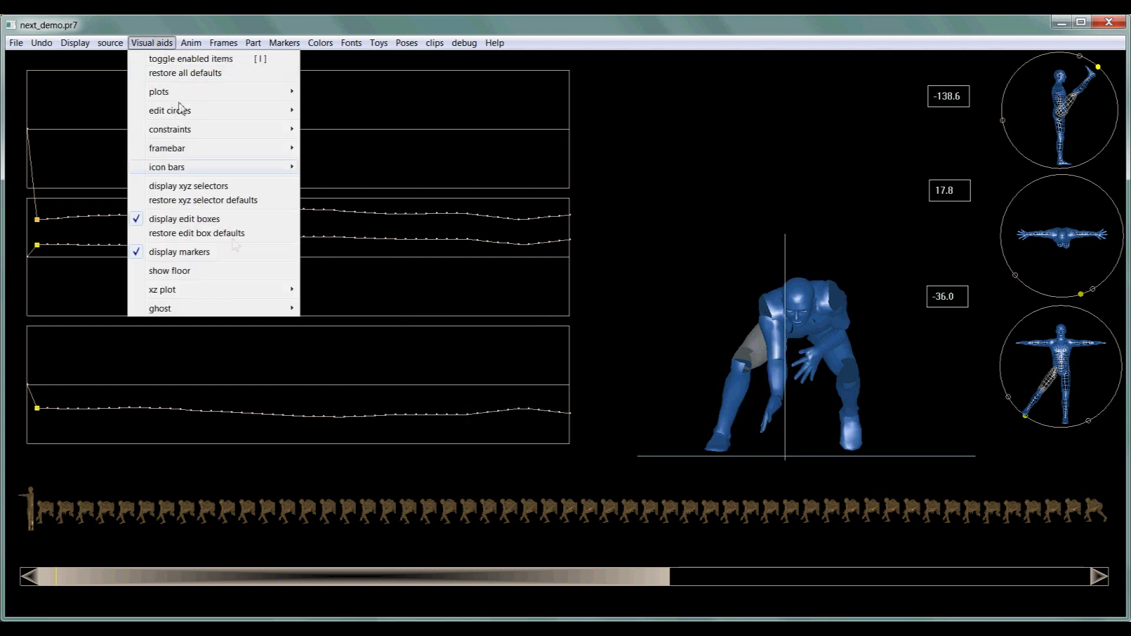
{"action": "mouse_move", "coordinate": [277, 310]}
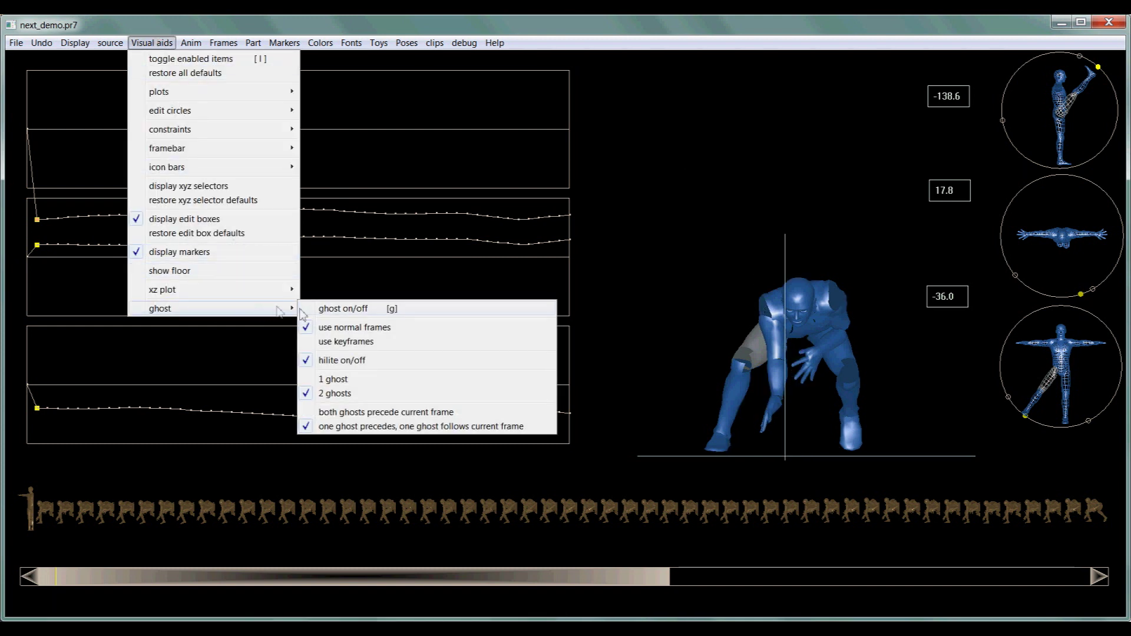
{"action": "left_click", "coordinate": [358, 314]}
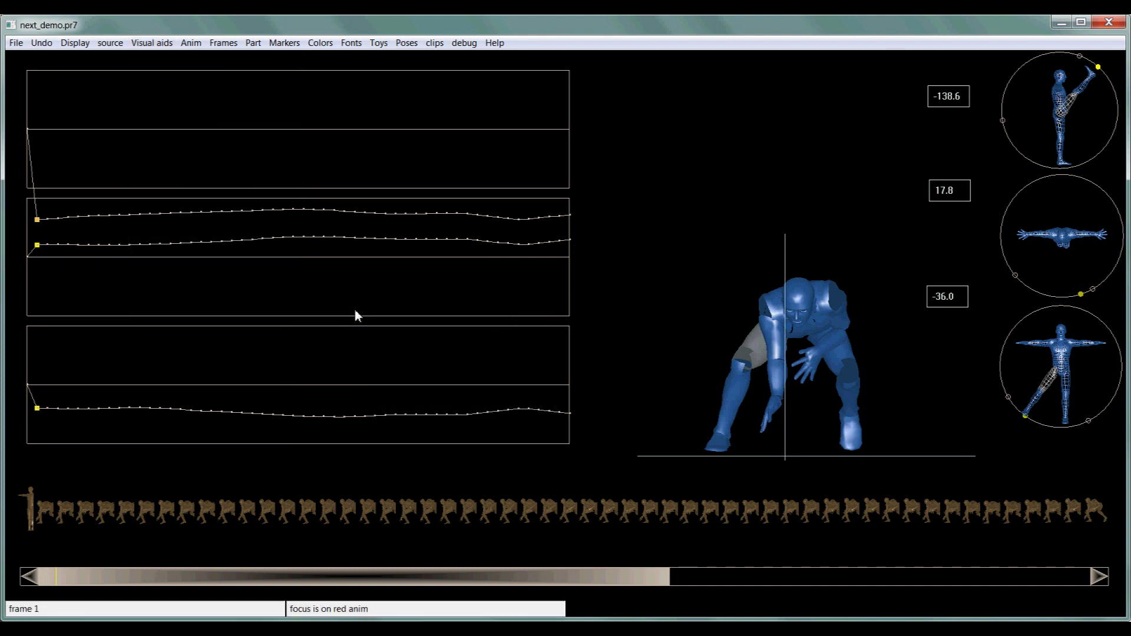
{"action": "left_click", "coordinate": [648, 374]}
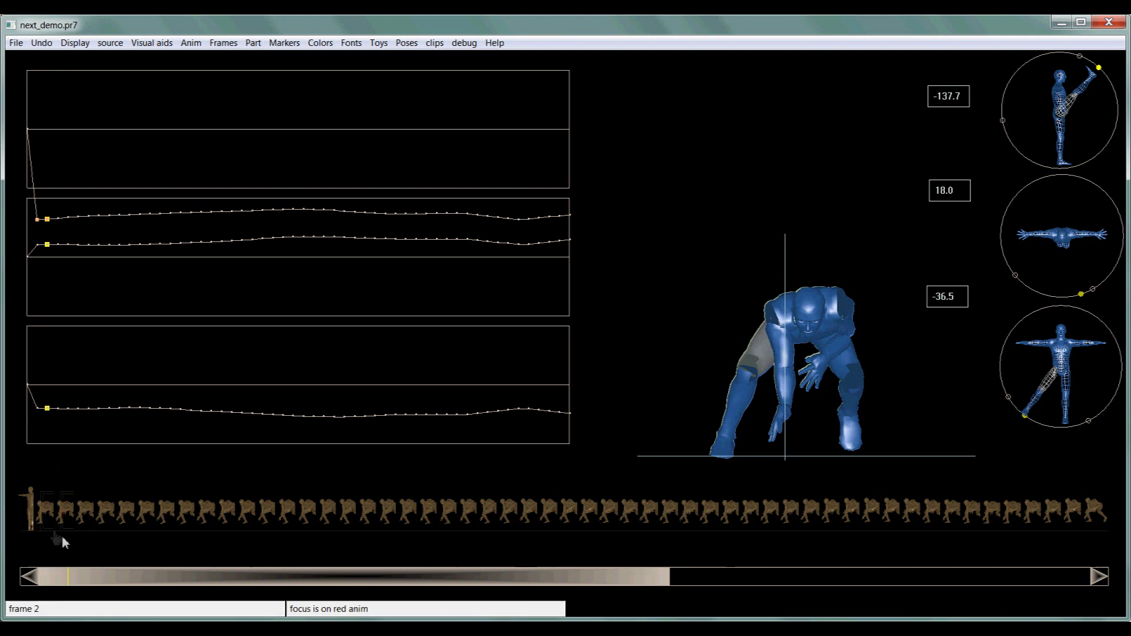
Select frames 1 through 18 and apply a linear blend across all 3 axes and all selected parts
{"action": "left_click", "coordinate": [45, 517]}
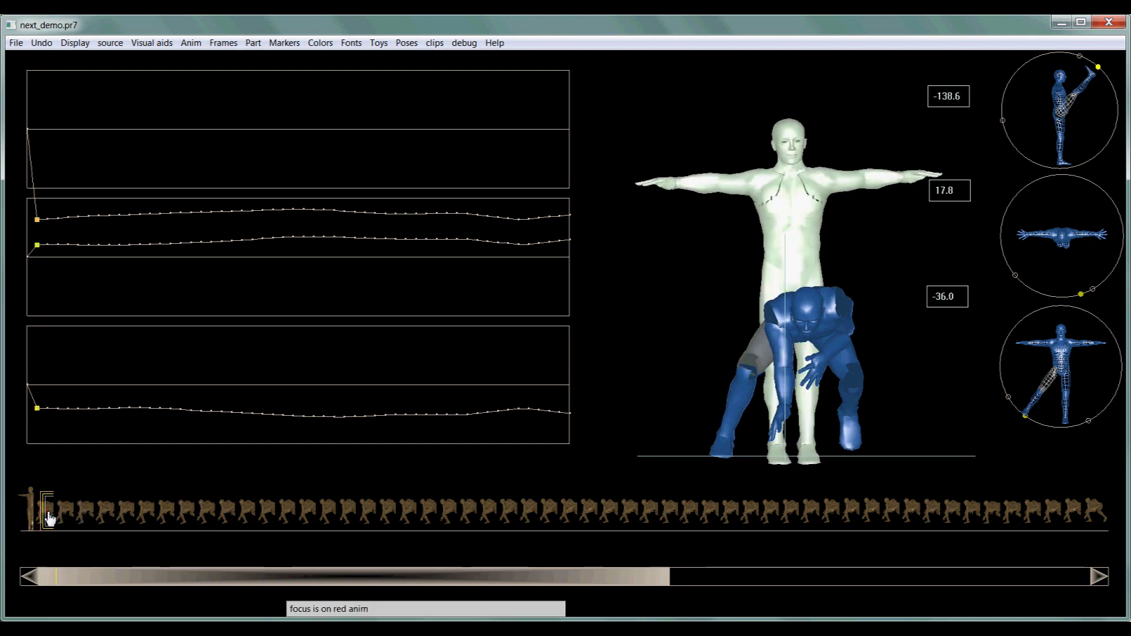
{"action": "left_click", "coordinate": [395, 517], "text": "shift"}
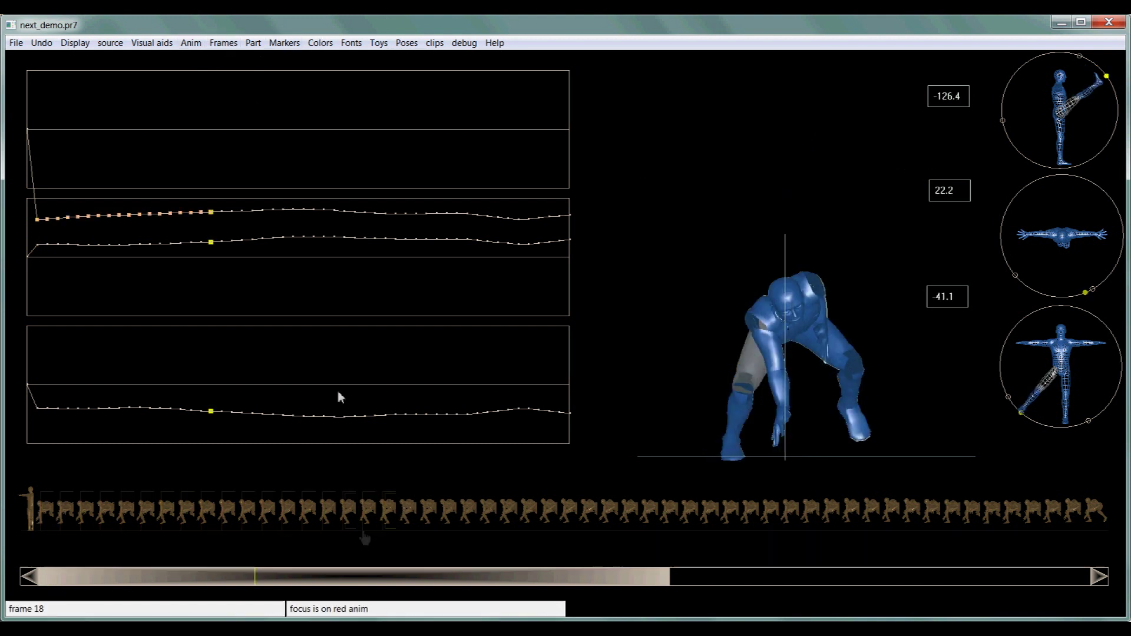
{"action": "right_click", "coordinate": [388, 515]}
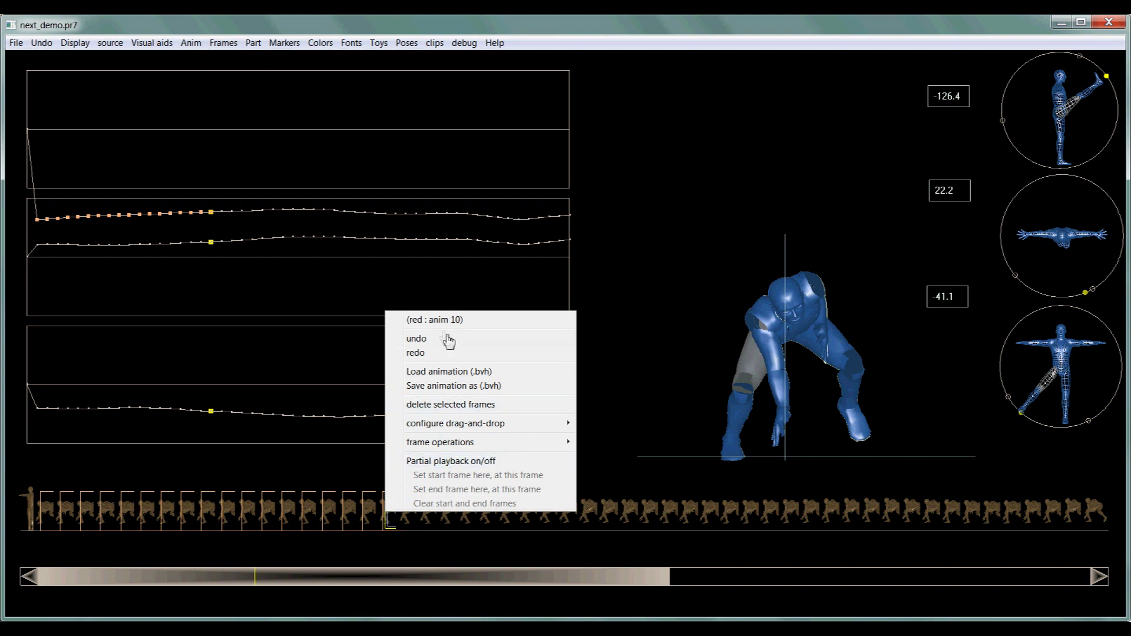
{"action": "mouse_move", "coordinate": [459, 443]}
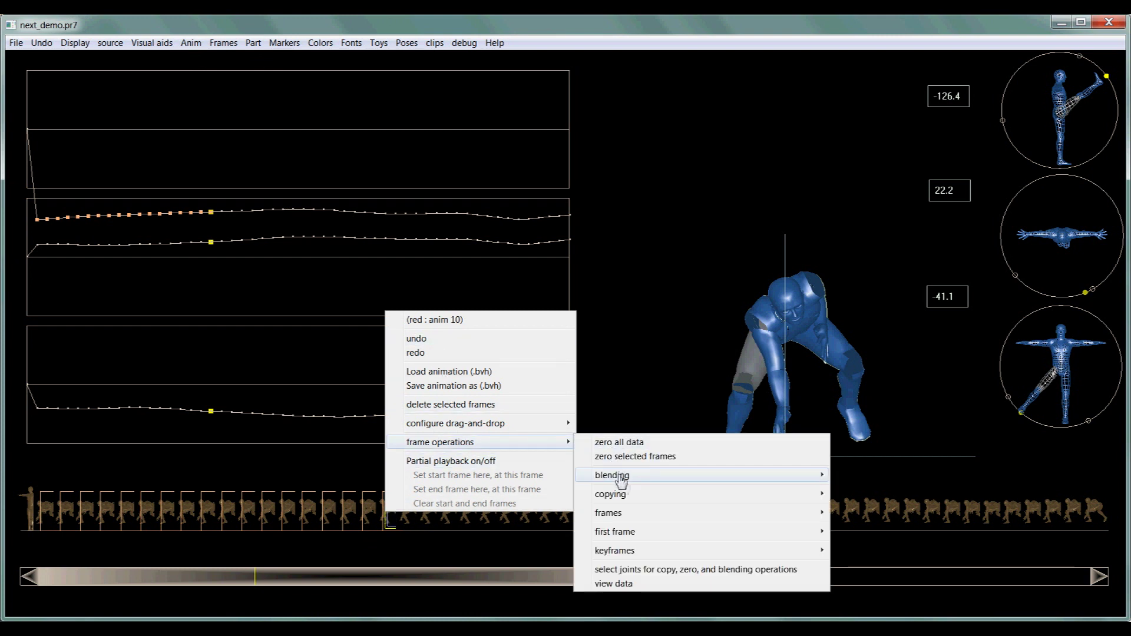
{"action": "mouse_move", "coordinate": [625, 484]}
{"action": "left_click", "coordinate": [224, 42]}
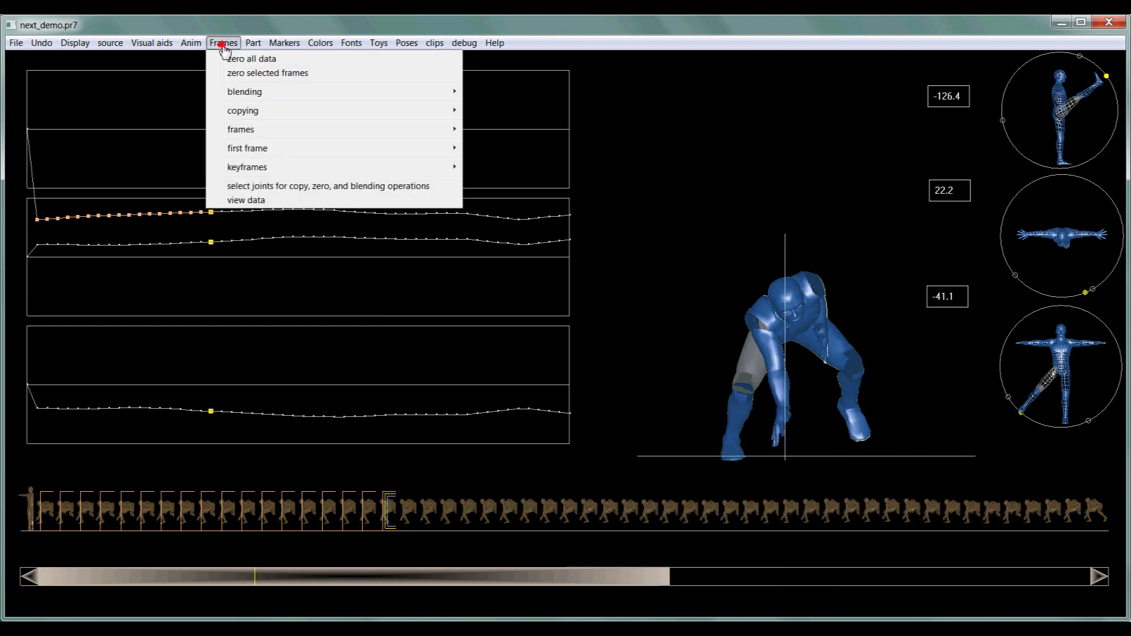
{"action": "mouse_move", "coordinate": [434, 96]}
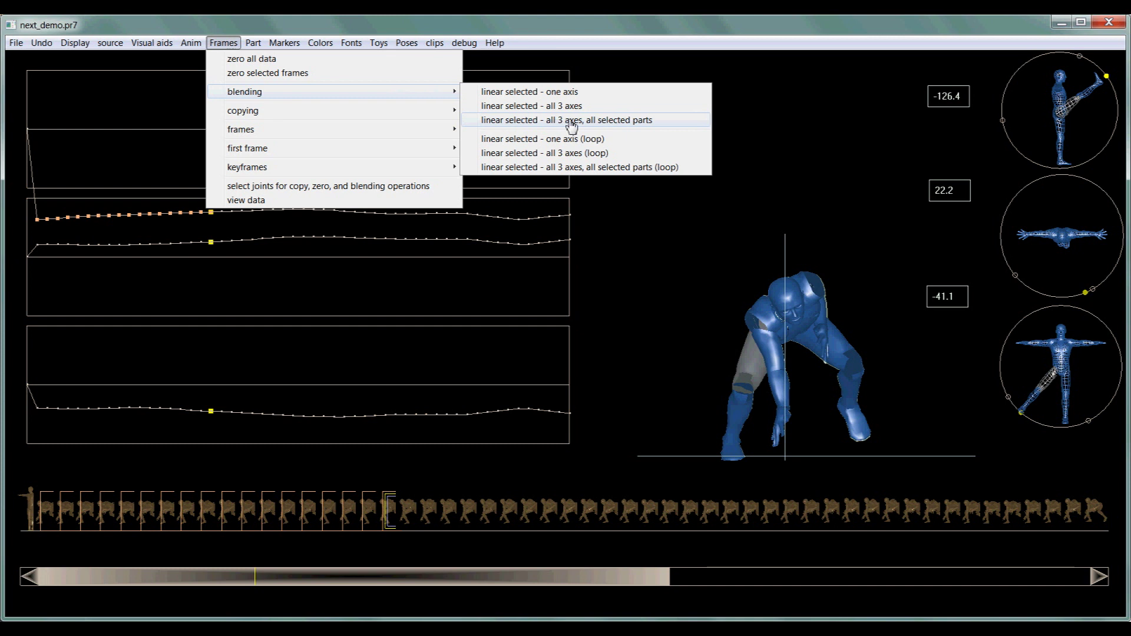
{"action": "left_click", "coordinate": [607, 120]}
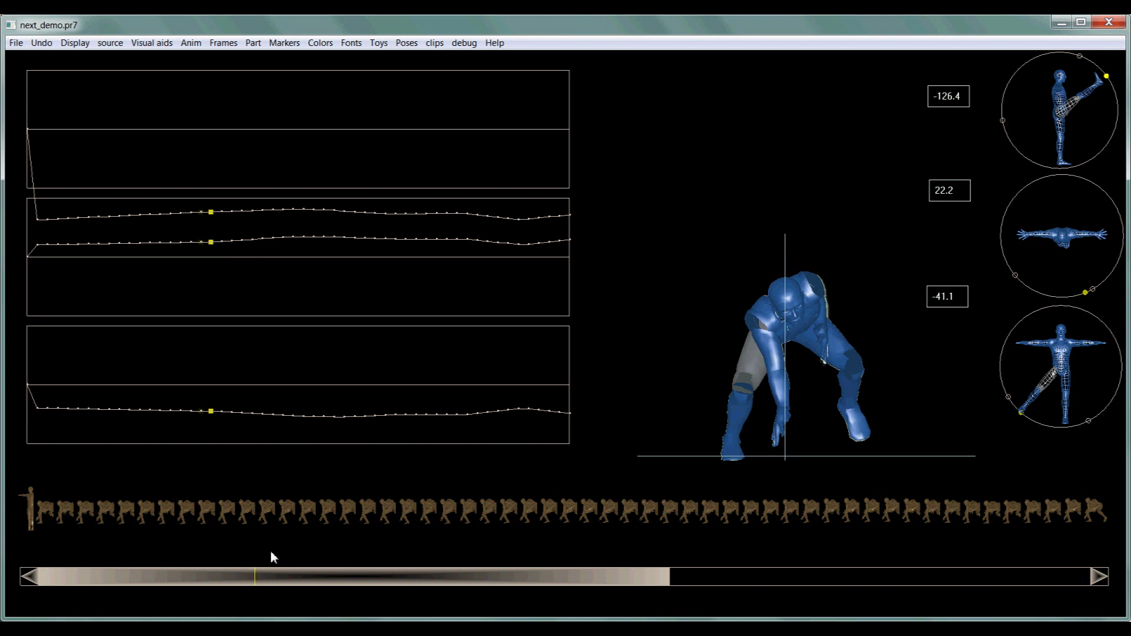
Step backward from frame 18 toward the start to examine the blended motion
{"action": "key", "text": "Left"}
{"action": "key", "text": "Left"}
{"action": "key", "text": "Left"}
{"action": "key", "text": "Left"}
{"action": "key", "text": "Left"}
{"action": "key", "text": "Left"}
{"action": "key", "text": "Left"}
{"action": "key", "text": "Left"}
{"action": "key", "text": "Left"}
{"action": "key", "text": "Left"}
{"action": "key", "text": "Left"}
{"action": "key", "text": "Left"}
{"action": "key", "text": "Left"}
{"action": "key", "text": "Left"}
{"action": "key", "text": "Left"}
{"action": "key", "text": "Left"}
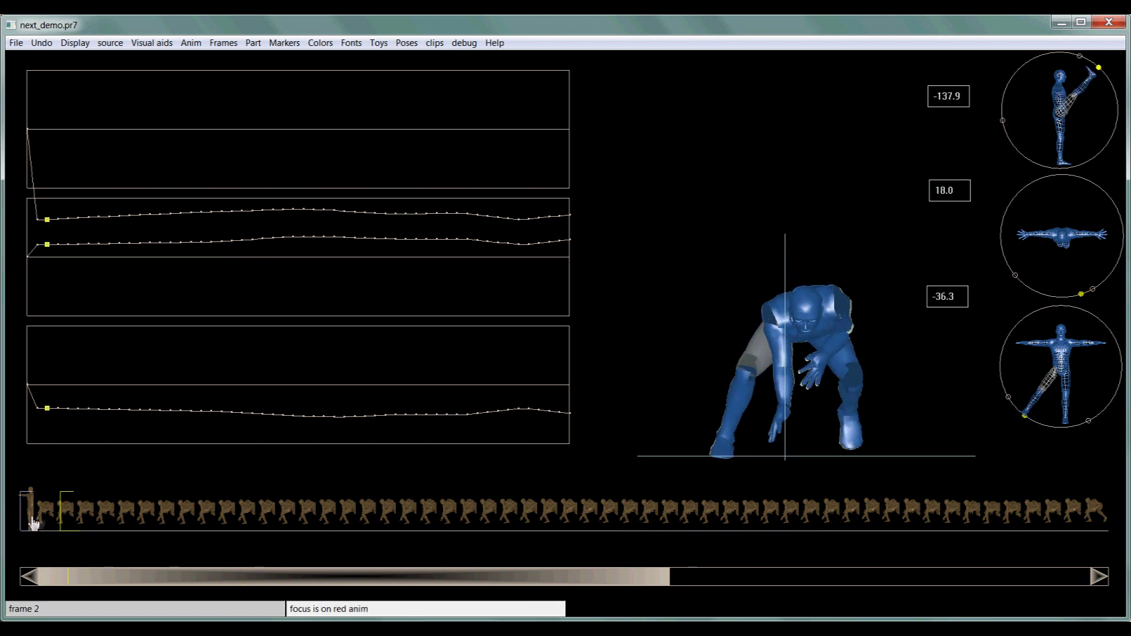
Select frames 1 through 16 and step back and forth through the animation to examine the motion between them
{"action": "left_click", "coordinate": [43, 517]}
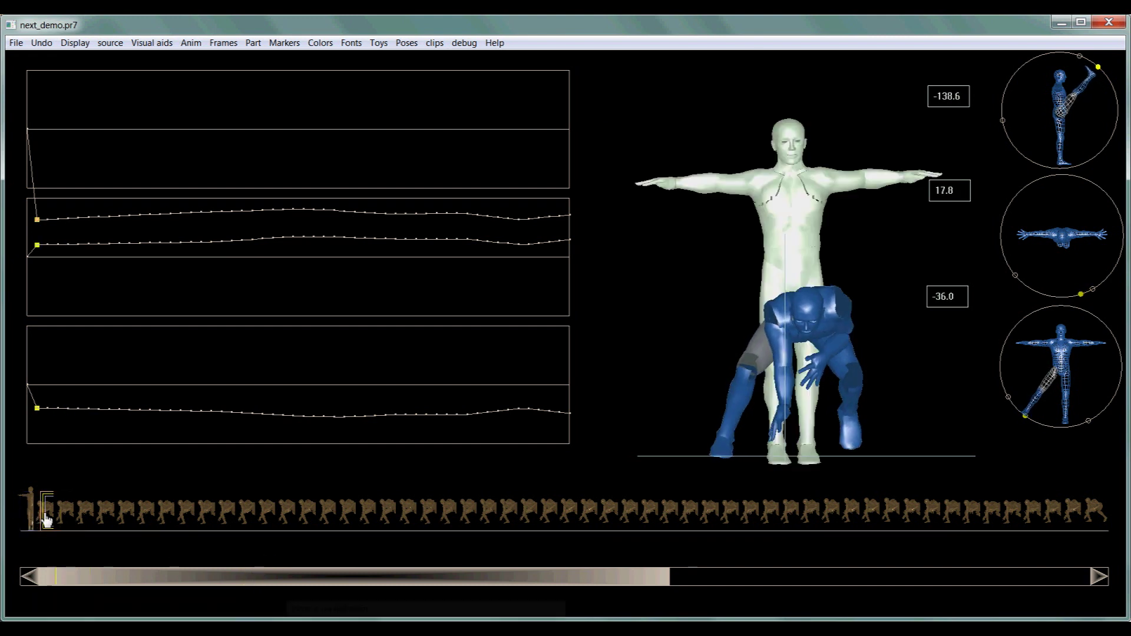
{"action": "left_click", "coordinate": [353, 526], "text": "shift"}
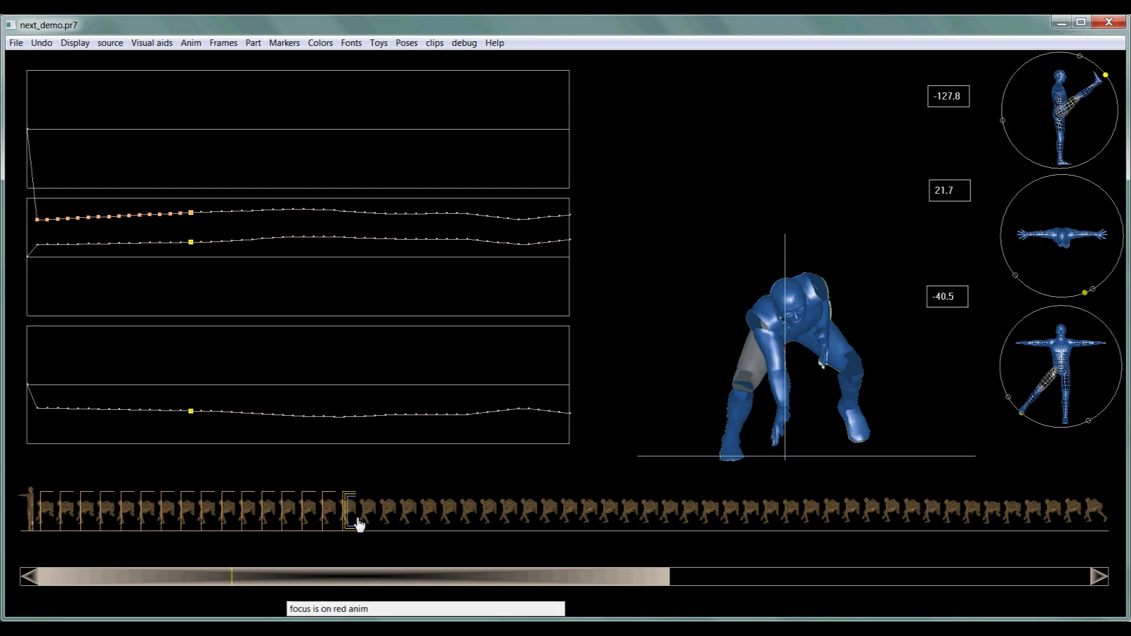
{"action": "key", "text": "Left"}
{"action": "key", "text": "Left"}
{"action": "key", "text": "Left"}
{"action": "key", "text": "Left"}
{"action": "key", "text": "Left"}
{"action": "key", "text": "Left"}
{"action": "key", "text": "Left"}
{"action": "key", "text": "Left"}
{"action": "key", "text": "Left"}
{"action": "key", "text": "Left"}
{"action": "key", "text": "Left"}
{"action": "key", "text": "Left"}
{"action": "key", "text": "Left"}
{"action": "key", "text": "Left"}
{"action": "key", "text": "Left"}
{"action": "key", "text": "Left"}
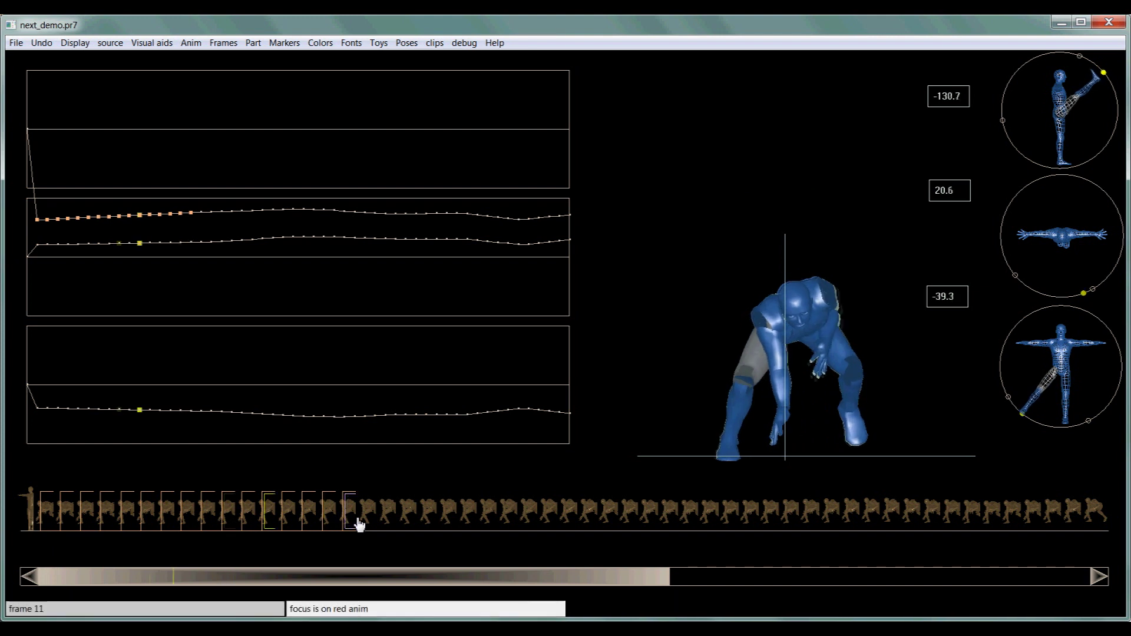
{"action": "key", "text": "Right"}
{"action": "key", "text": "Right"}
{"action": "key", "text": "Right"}
{"action": "key", "text": "Right"}
{"action": "key", "text": "Right"}
{"action": "key", "text": "Right"}
{"action": "key", "text": "Right"}
{"action": "key", "text": "Right"}
{"action": "key", "text": "Right"}
{"action": "key", "text": "Right"}
{"action": "key", "text": "Right"}
{"action": "key", "text": "Right"}
{"action": "key", "text": "Right"}
{"action": "key", "text": "Right"}
{"action": "key", "text": "Right"}
{"action": "key", "text": "Right"}
{"action": "key", "text": "Right"}
{"action": "key", "text": "Right"}
{"action": "key", "text": "Right"}
{"action": "key", "text": "Right"}
{"action": "key", "text": "Right"}
{"action": "key", "text": "Right"}
{"action": "key", "text": "Right"}
{"action": "key", "text": "Right"}
{"action": "key", "text": "Right"}
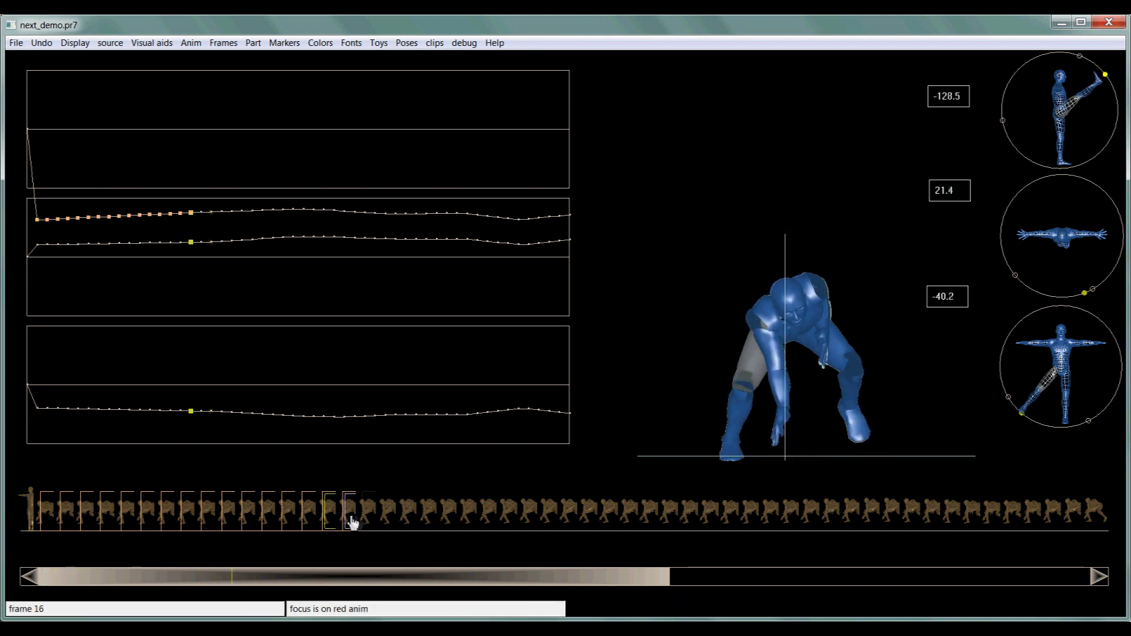
{"action": "key", "text": "Left"}
{"action": "key", "text": "Left"}
{"action": "key", "text": "Left"}
{"action": "key", "text": "Left"}
{"action": "key", "text": "Left"}
{"action": "key", "text": "Left"}
{"action": "key", "text": "Left"}
{"action": "key", "text": "Left"}
{"action": "key", "text": "Left"}
{"action": "key", "text": "Left"}
{"action": "key", "text": "Left"}
{"action": "key", "text": "Left"}
{"action": "key", "text": "Left"}
{"action": "key", "text": "Left"}
{"action": "key", "text": "Left"}
{"action": "key", "text": "Left"}
{"action": "key", "text": "Left"}
{"action": "key", "text": "Left"}
{"action": "key", "text": "Left"}
{"action": "key", "text": "Left"}
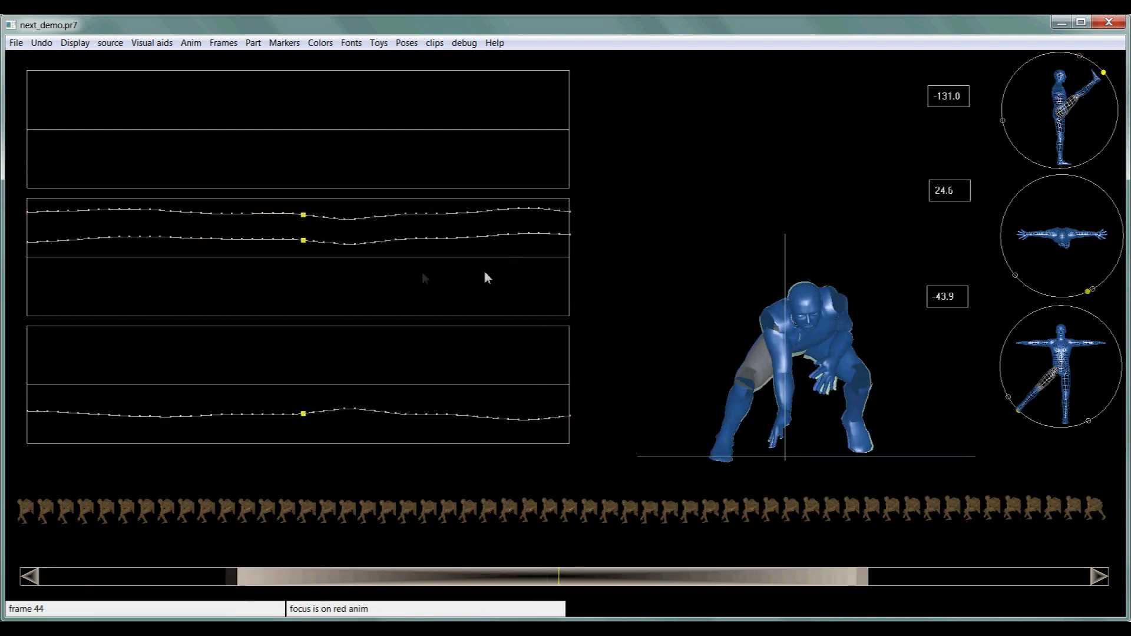
Examine the linear blending options and the list of joints that the copy, zero and blending operations affect
{"action": "left_click", "coordinate": [229, 47]}
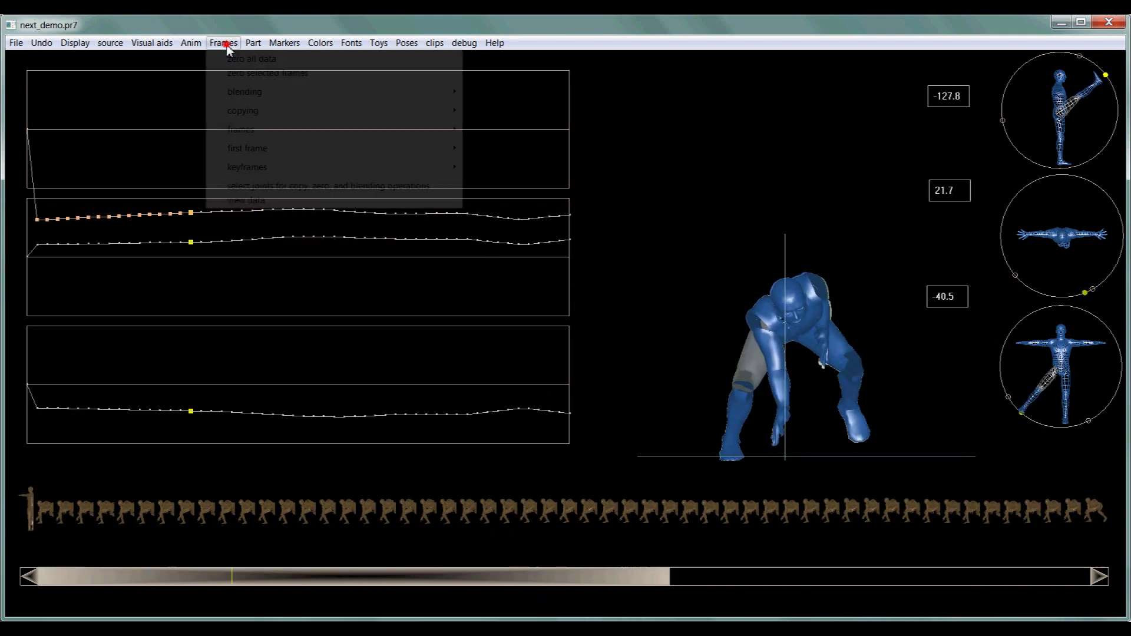
{"action": "mouse_move", "coordinate": [281, 96]}
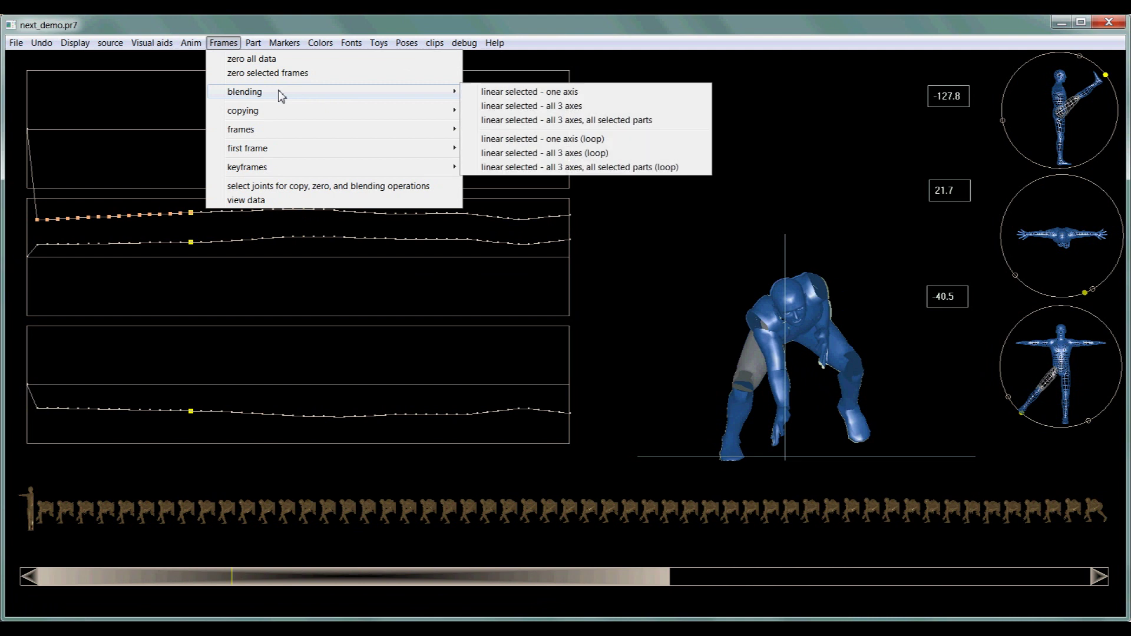
{"action": "left_click", "coordinate": [672, 122]}
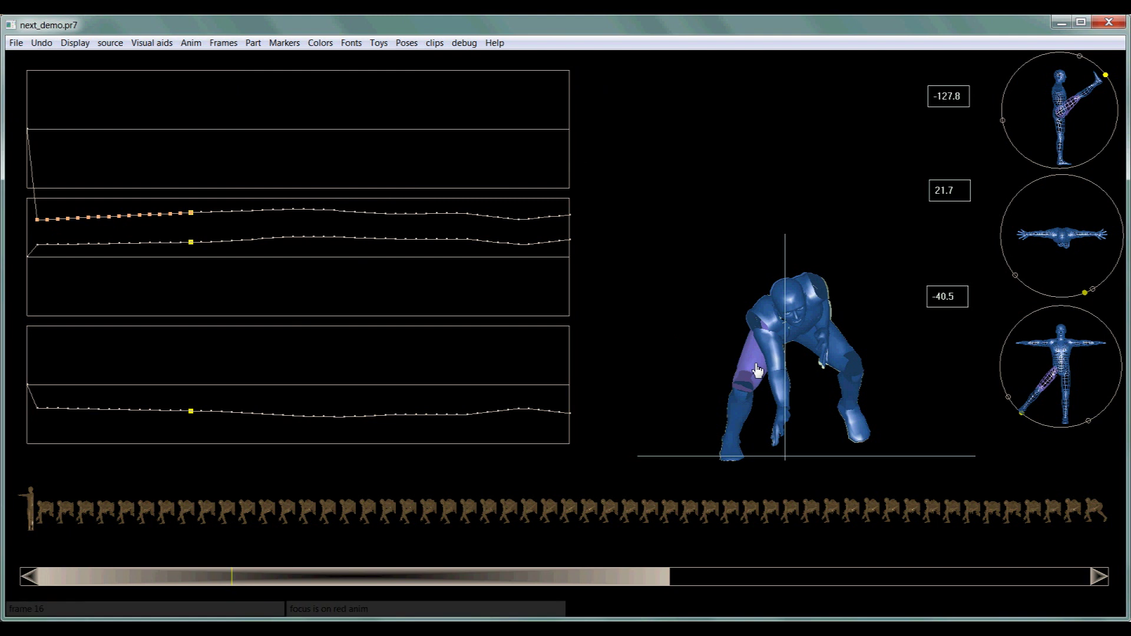
{"action": "left_click", "coordinate": [223, 42]}
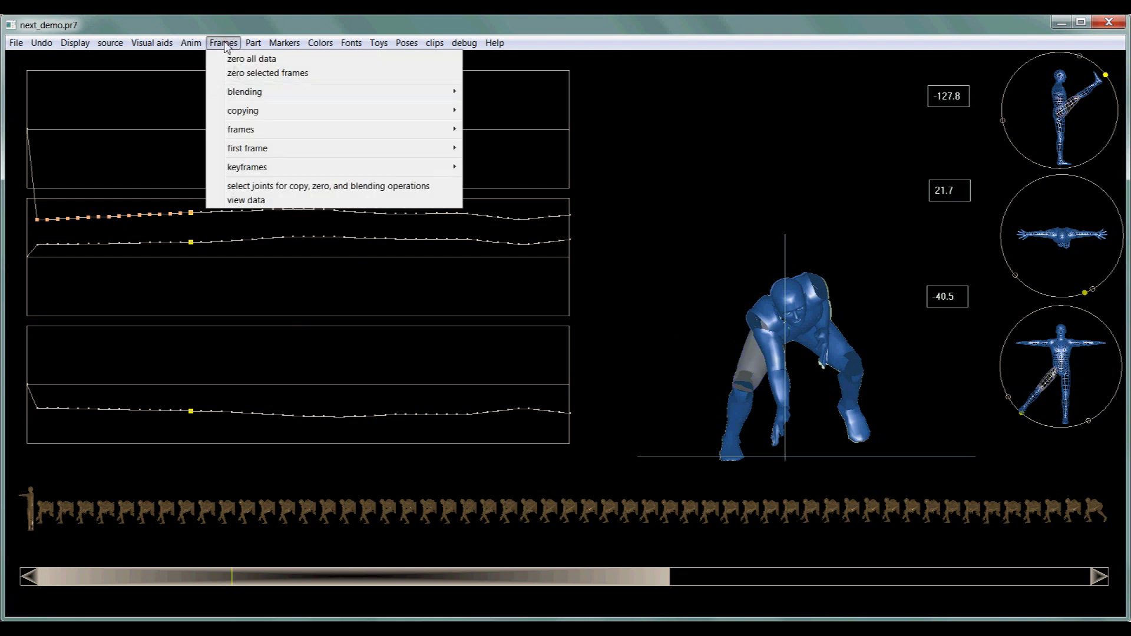
{"action": "left_click", "coordinate": [266, 186]}
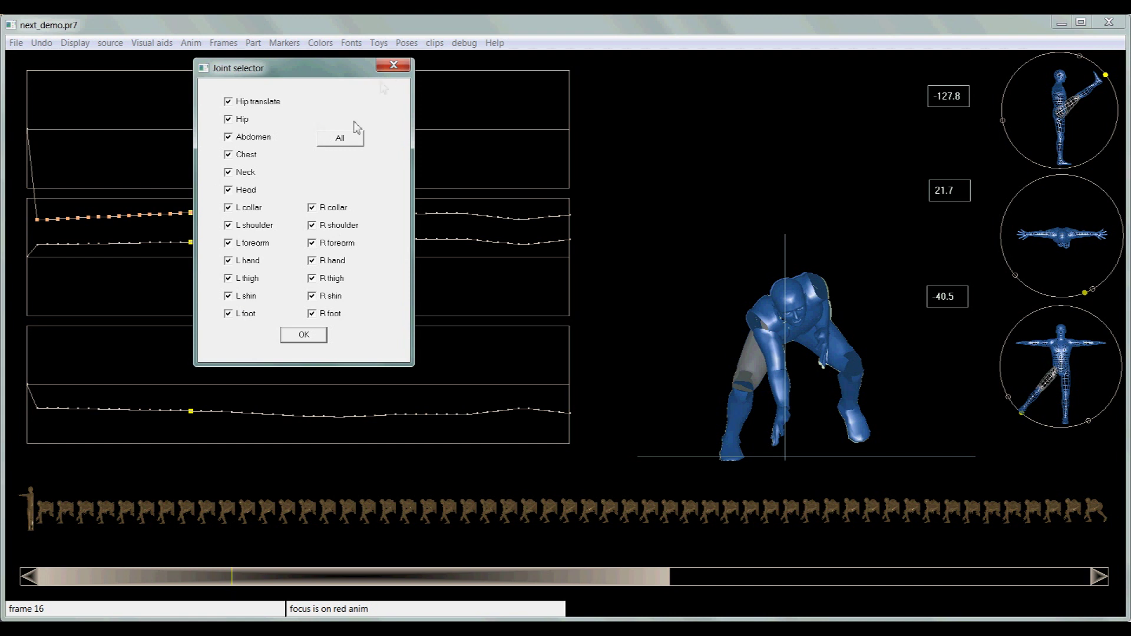
{"action": "left_click", "coordinate": [393, 65]}
Limit the copy, zero and blending operations to the Chest, Neck, Head, L collar and R collar joints
{"action": "left_click", "coordinate": [223, 43]}
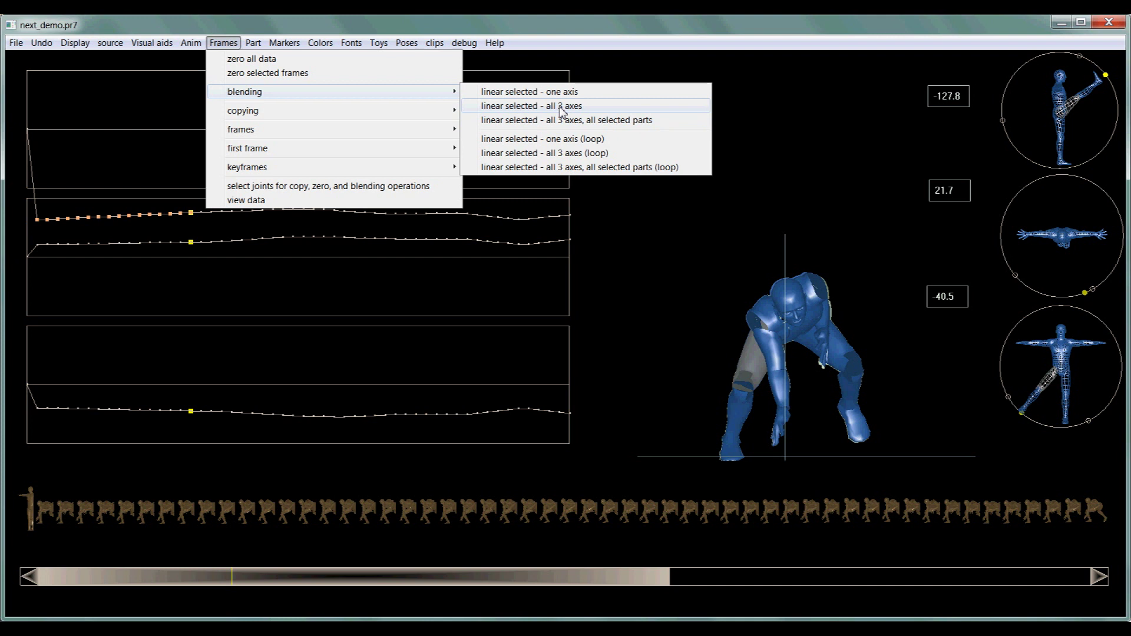
{"action": "left_click", "coordinate": [360, 186]}
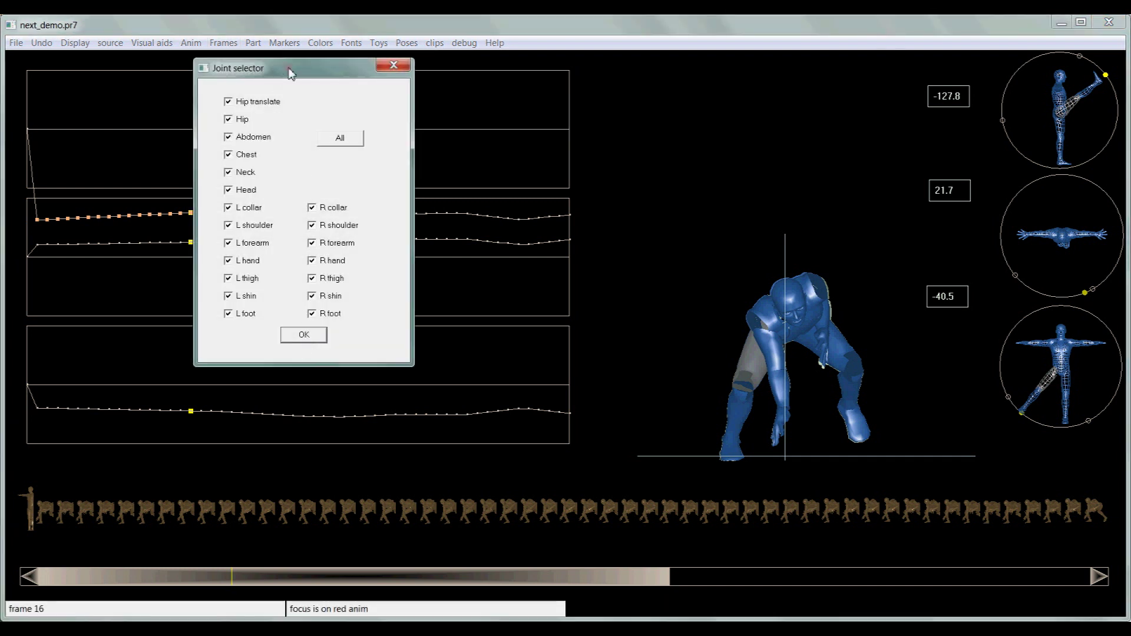
{"action": "left_click_drag", "start_coordinate": [289, 72], "coordinate": [662, 79]}
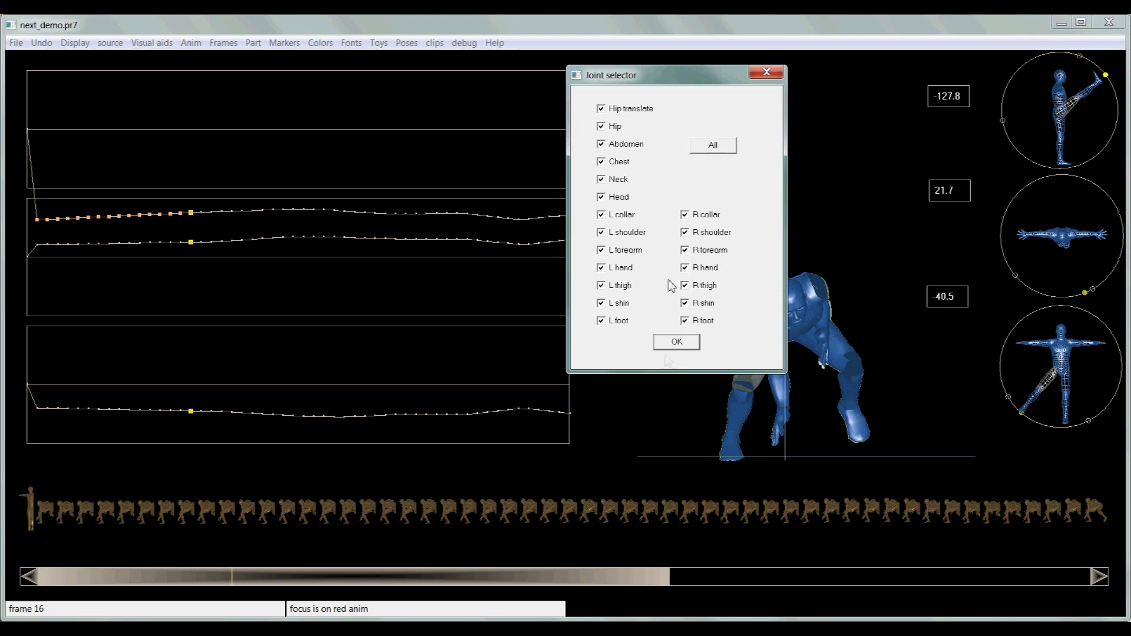
{"action": "left_click", "coordinate": [717, 149]}
{"action": "left_click", "coordinate": [602, 198]}
{"action": "left_click", "coordinate": [677, 341]}
On frame 1, raise the torso by setting the chest's first rotation curve to about -41.7
{"action": "left_click", "coordinate": [46, 511]}
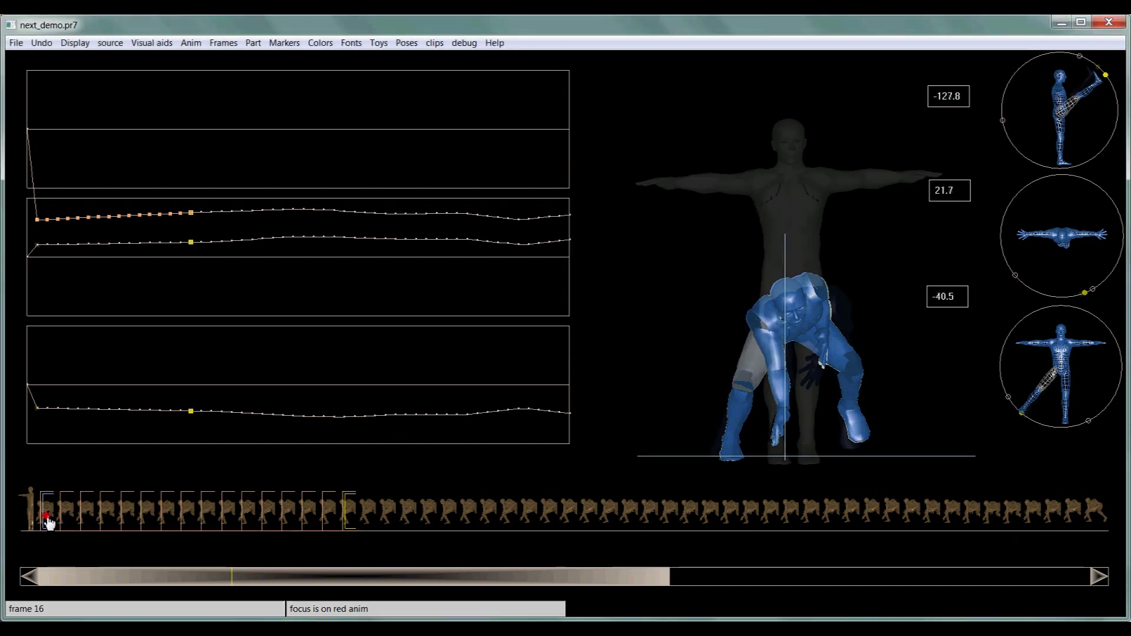
{"action": "left_click_drag", "start_coordinate": [624, 338], "coordinate": [829, 327]}
{"action": "left_click", "coordinate": [849, 309]}
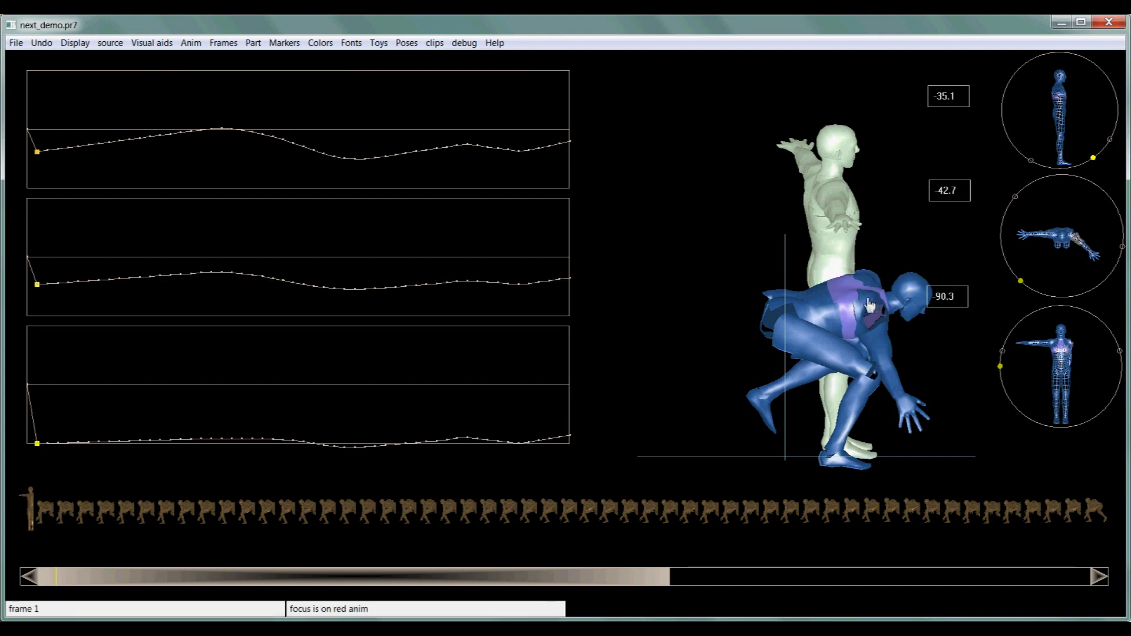
{"action": "left_click", "coordinate": [875, 302]}
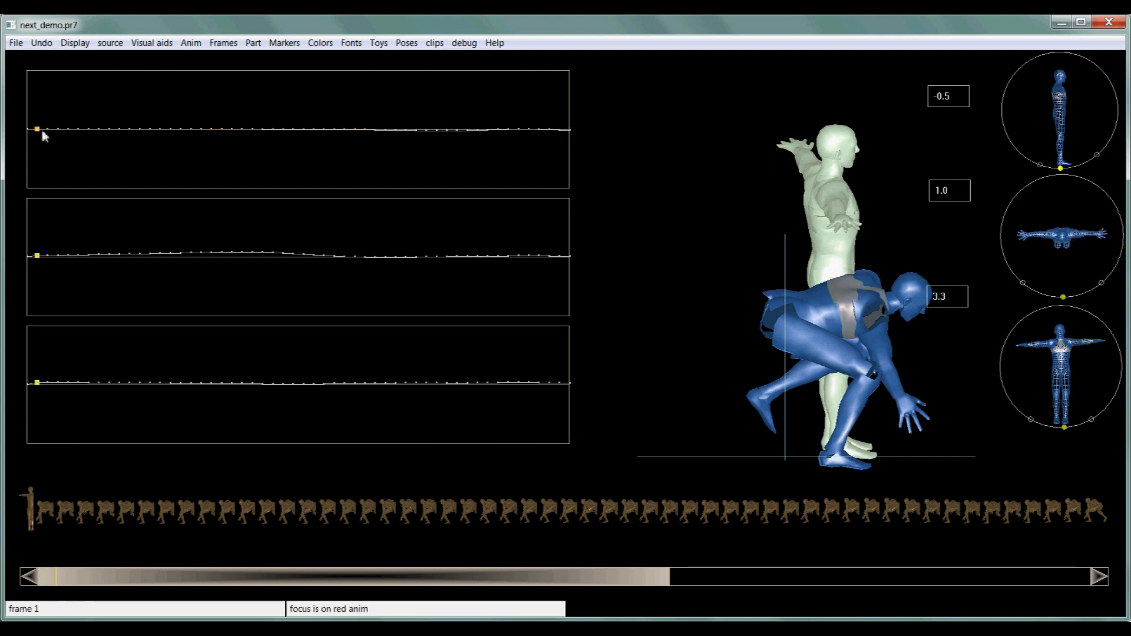
{"action": "left_click_drag", "start_coordinate": [37, 129], "coordinate": [40, 160]}
On frame 1, set the second rotation curve to about -57.8 for the neck and about 35.5 for the head
{"action": "left_click_drag", "start_coordinate": [629, 347], "coordinate": [601, 346]}
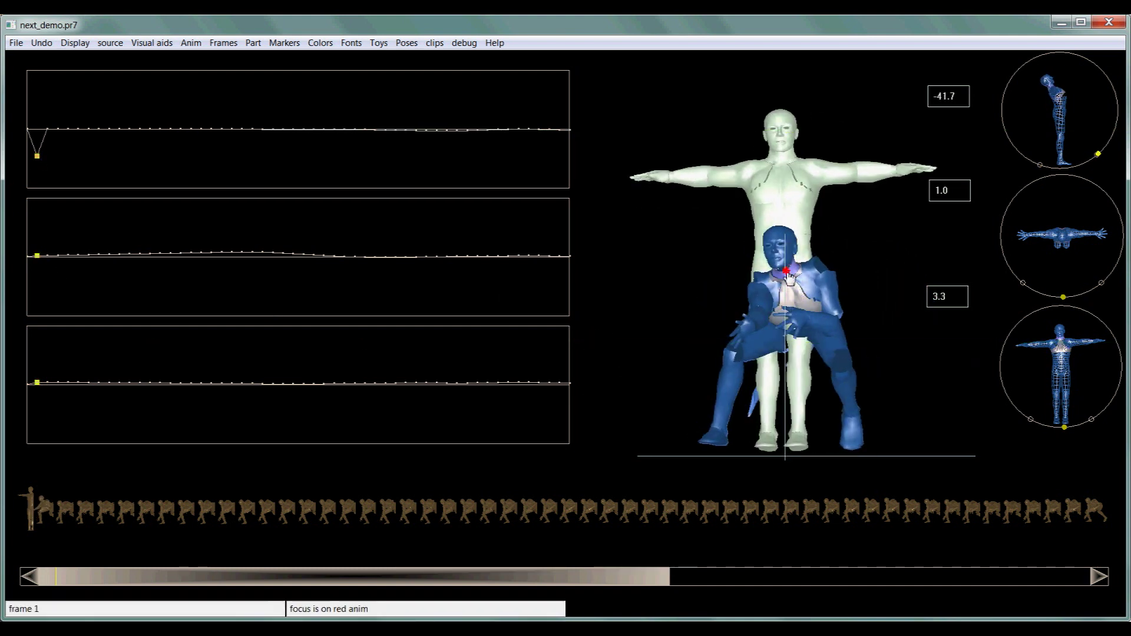
{"action": "left_click", "coordinate": [801, 296]}
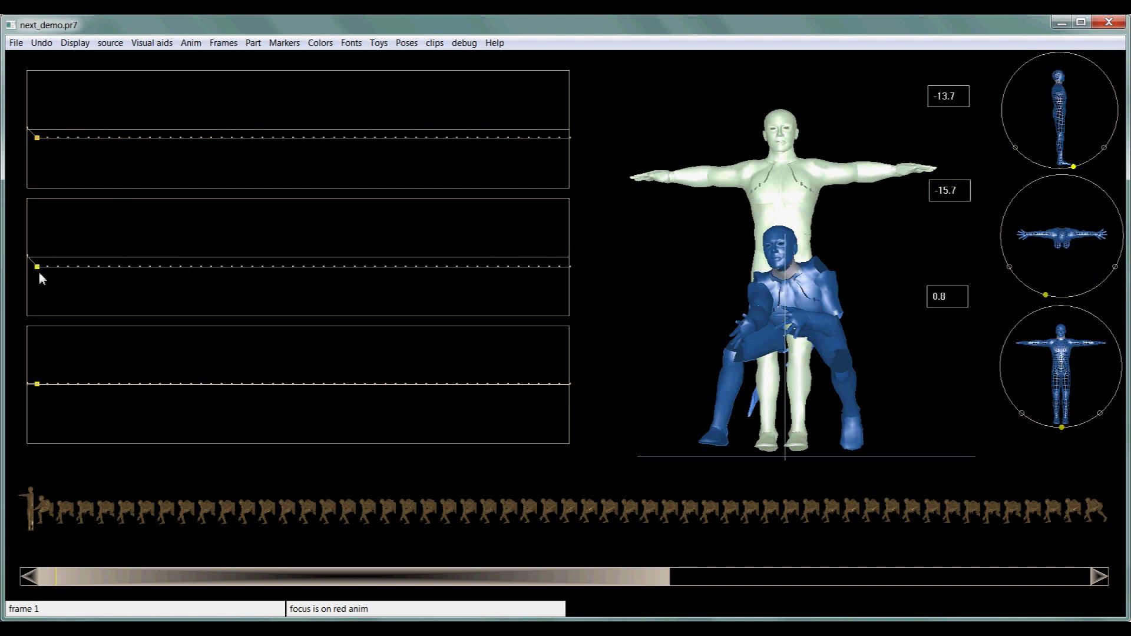
{"action": "left_click_drag", "start_coordinate": [37, 267], "coordinate": [37, 294]}
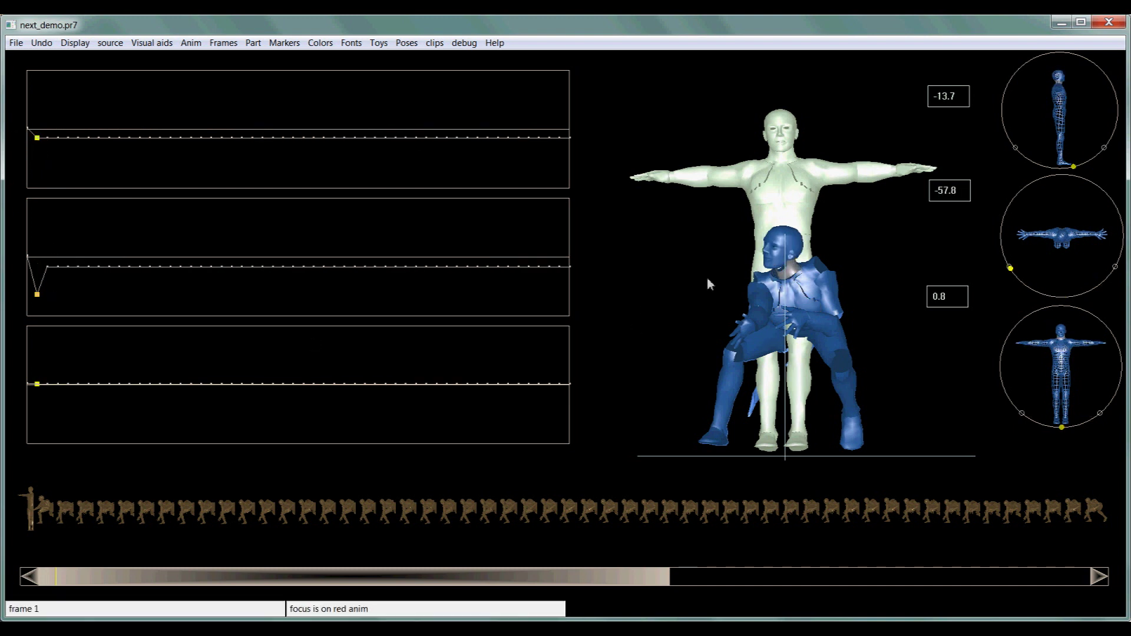
{"action": "left_click", "coordinate": [780, 257]}
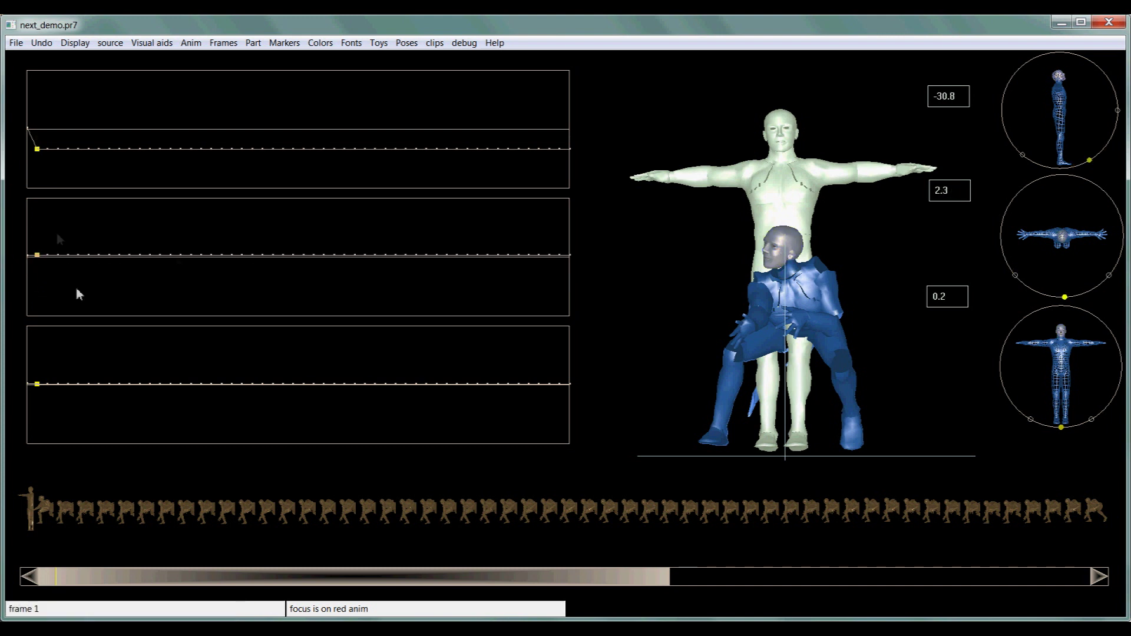
{"action": "left_click_drag", "start_coordinate": [39, 258], "coordinate": [42, 238]}
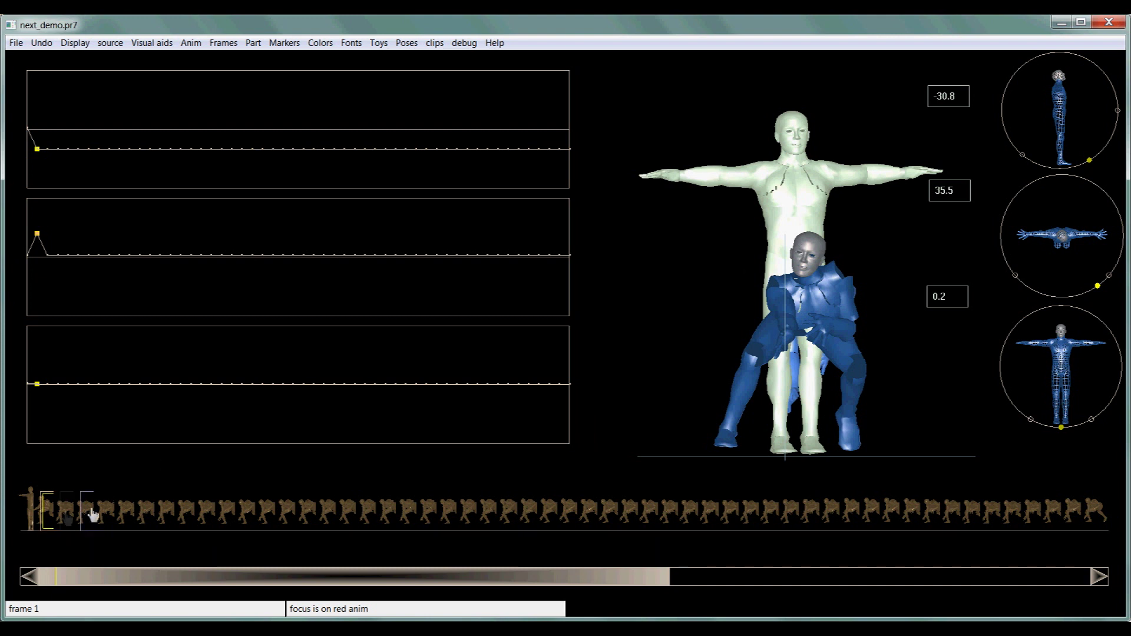
Copy frame 1's pose onto frame 40 and review which joints are chosen for frame operations
{"action": "left_click", "coordinate": [837, 514]}
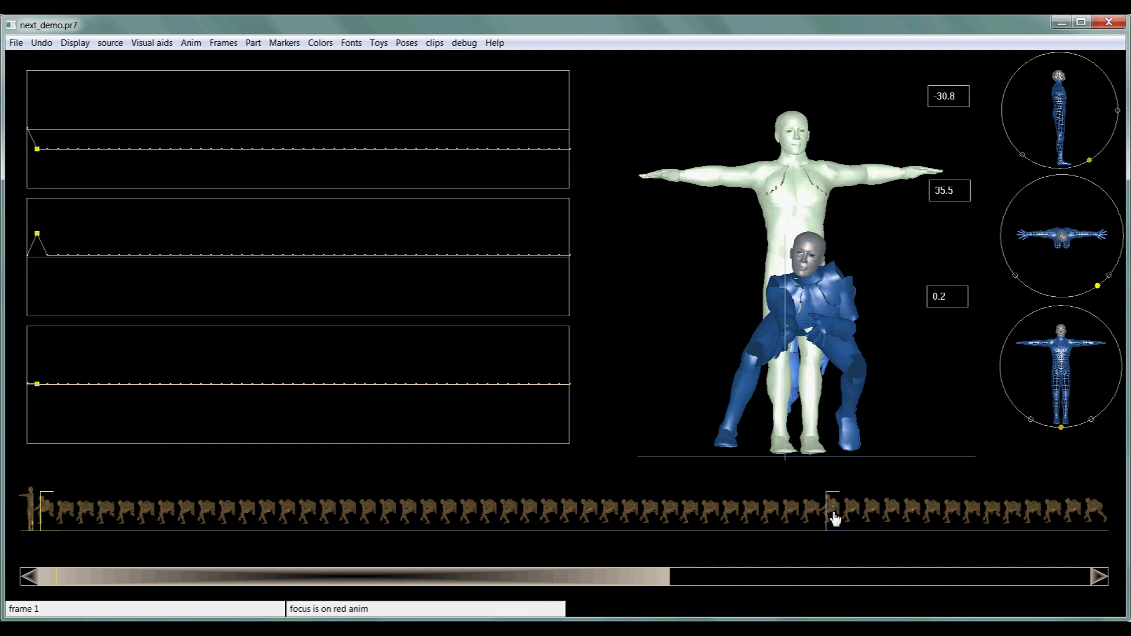
{"action": "left_click", "coordinate": [225, 44]}
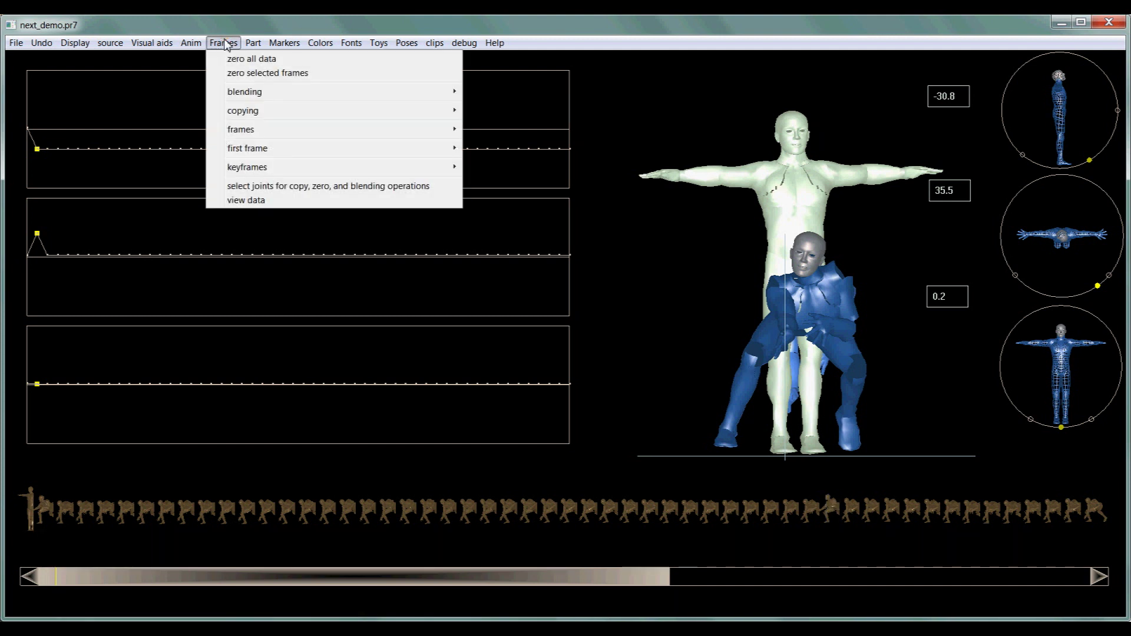
{"action": "left_click", "coordinate": [246, 187]}
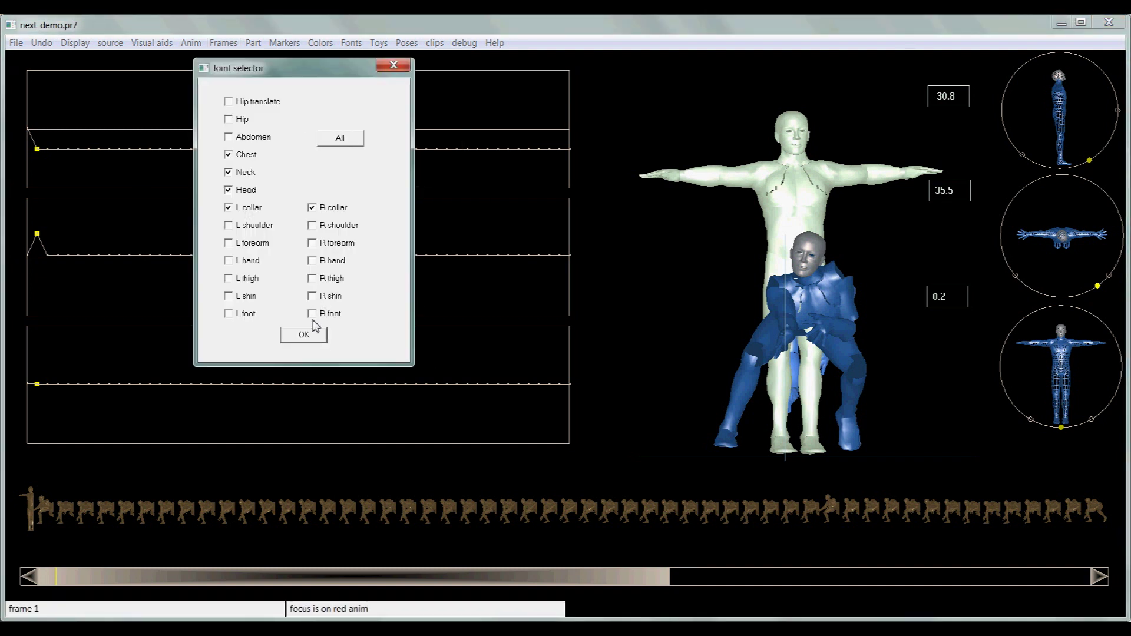
{"action": "left_click", "coordinate": [393, 65]}
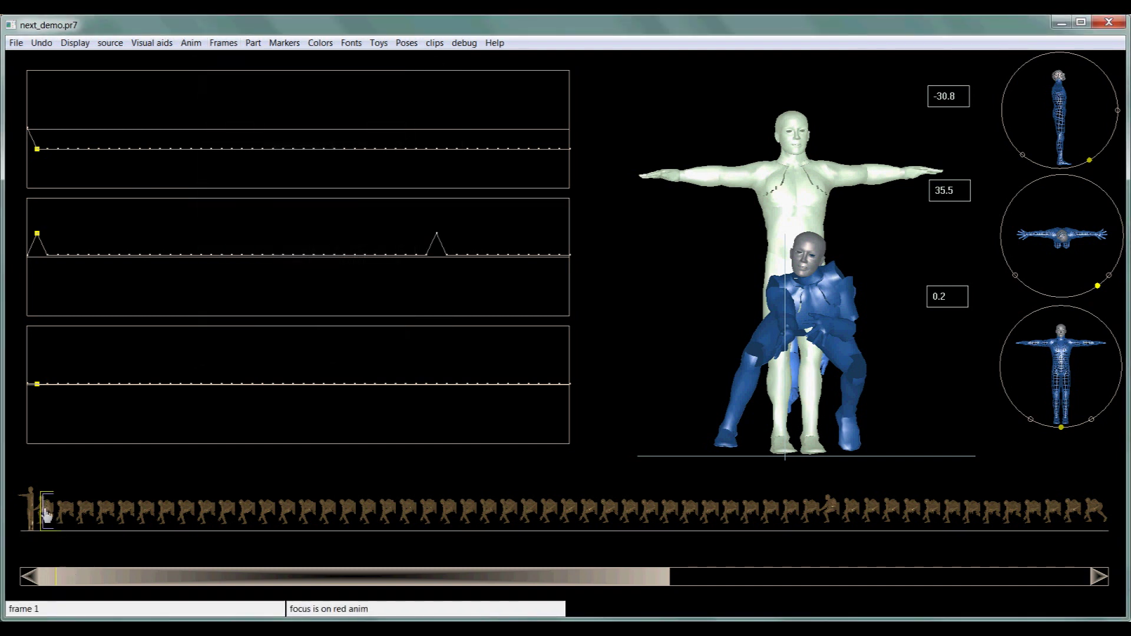
Linearly blend the selected frames from 1 to 40 on all 3 axes for all selected parts
{"action": "left_click", "coordinate": [828, 511]}
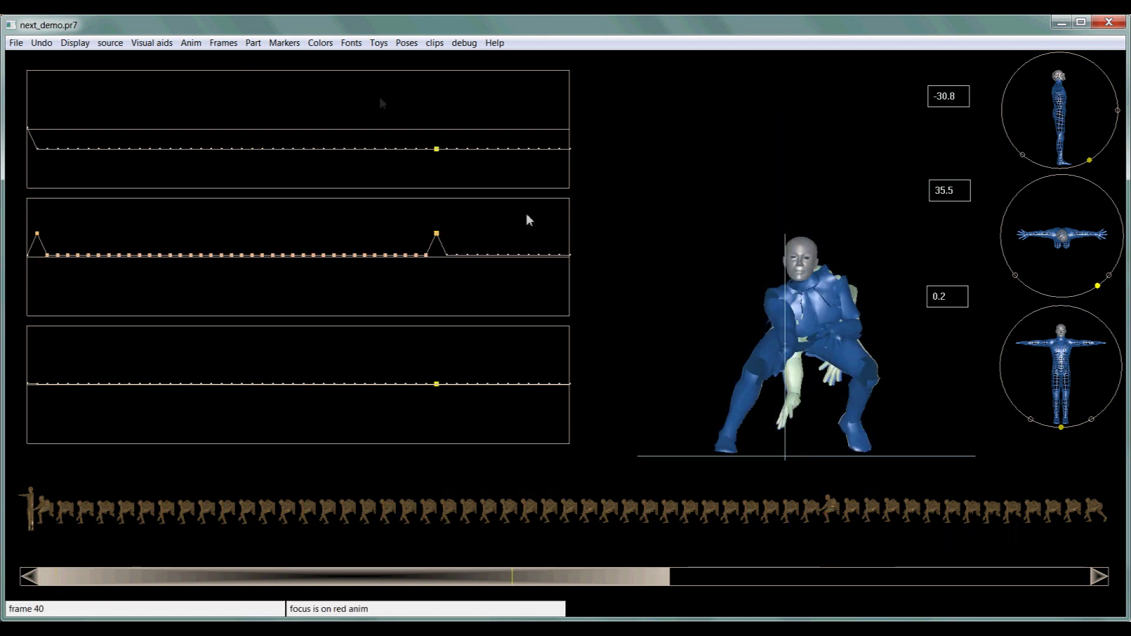
{"action": "left_click", "coordinate": [224, 42]}
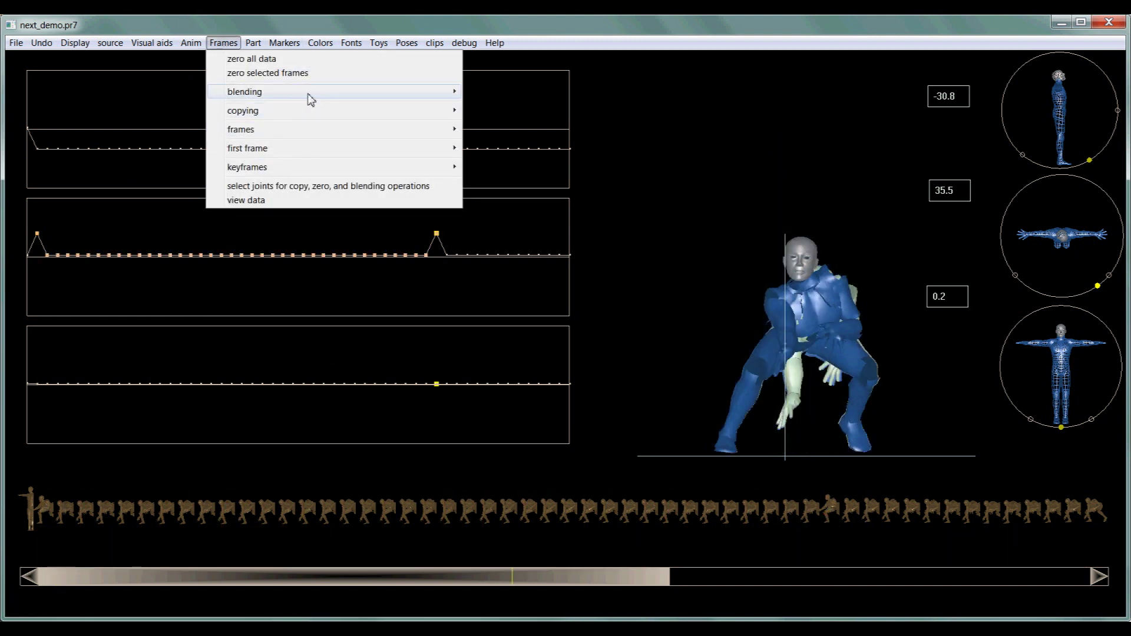
{"action": "mouse_move", "coordinate": [427, 97]}
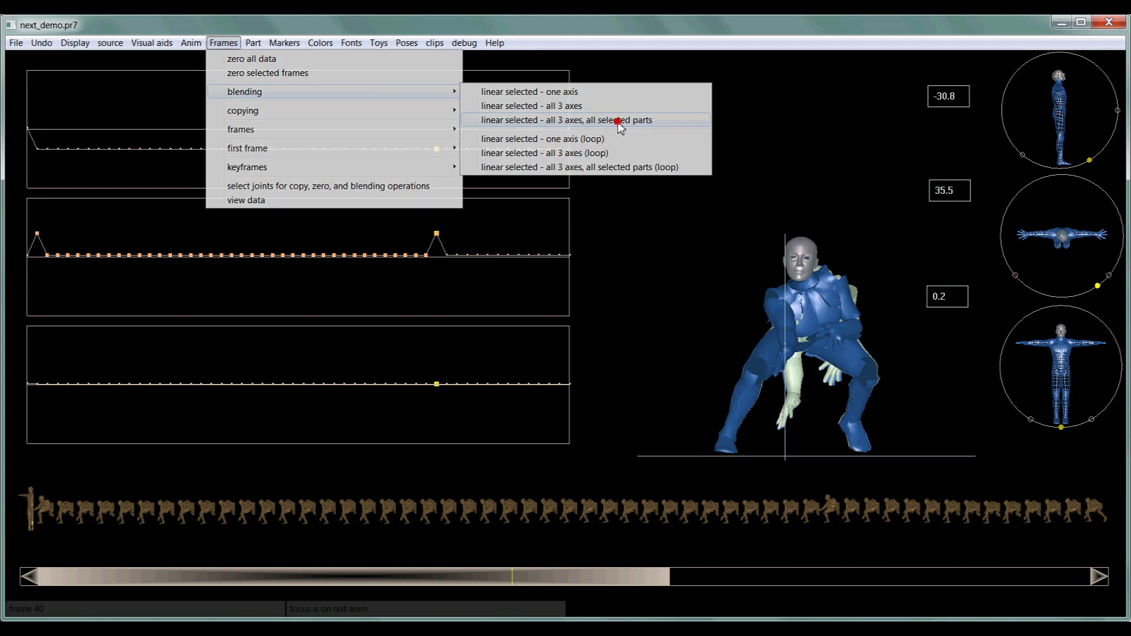
{"action": "left_click", "coordinate": [621, 121]}
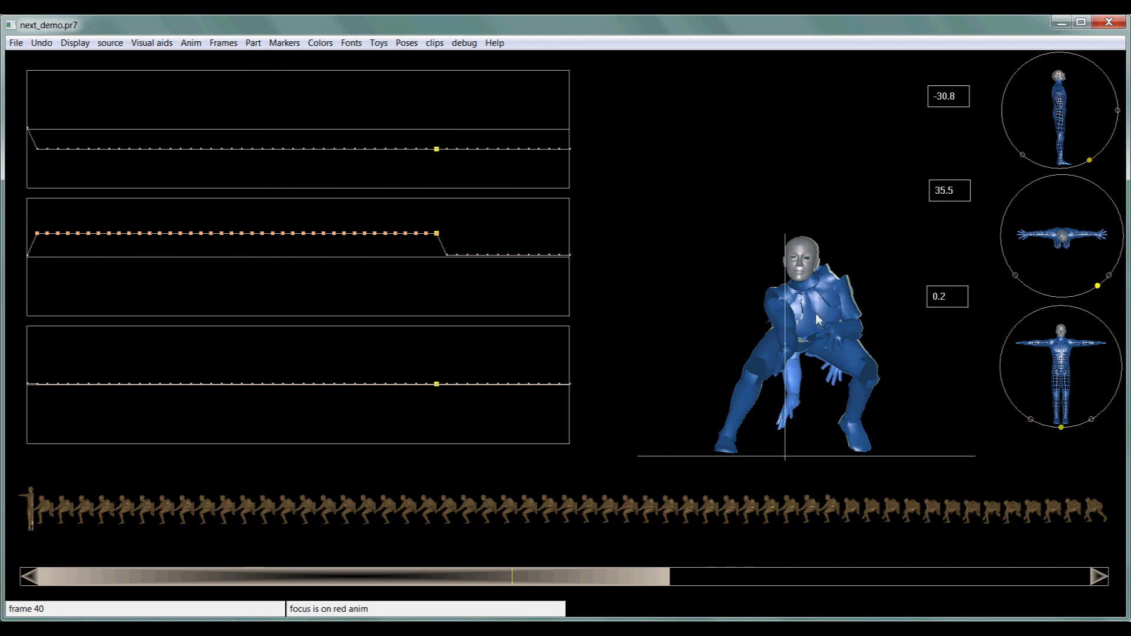
Inspect the motion curves of the left collar, left shoulder and right thigh after the blend
{"action": "left_click", "coordinate": [838, 296]}
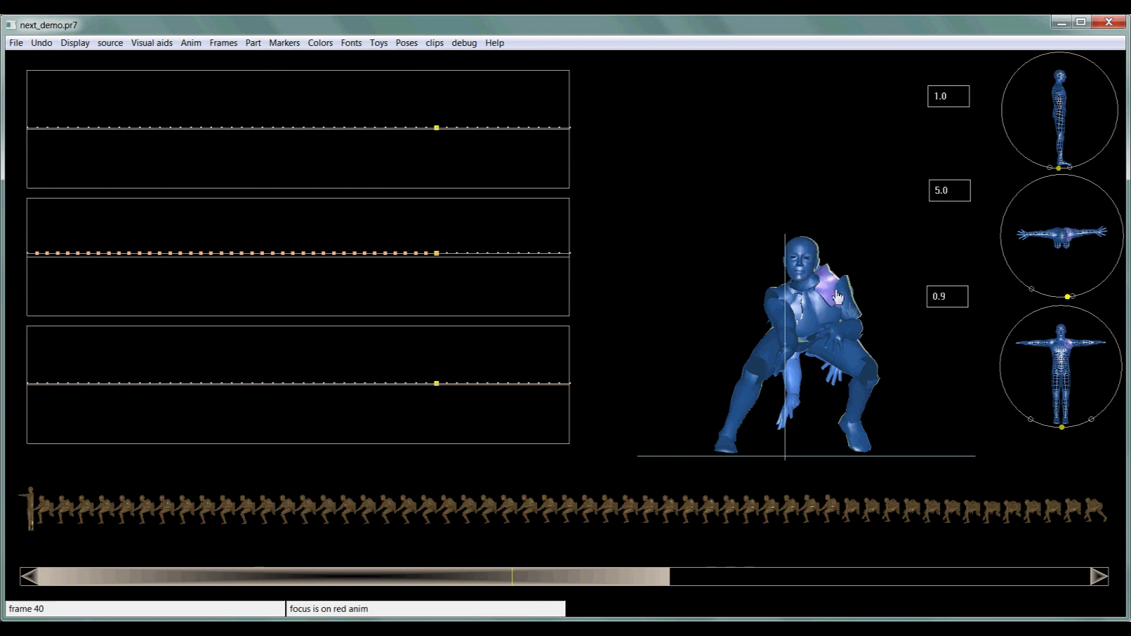
{"action": "left_click", "coordinate": [842, 302]}
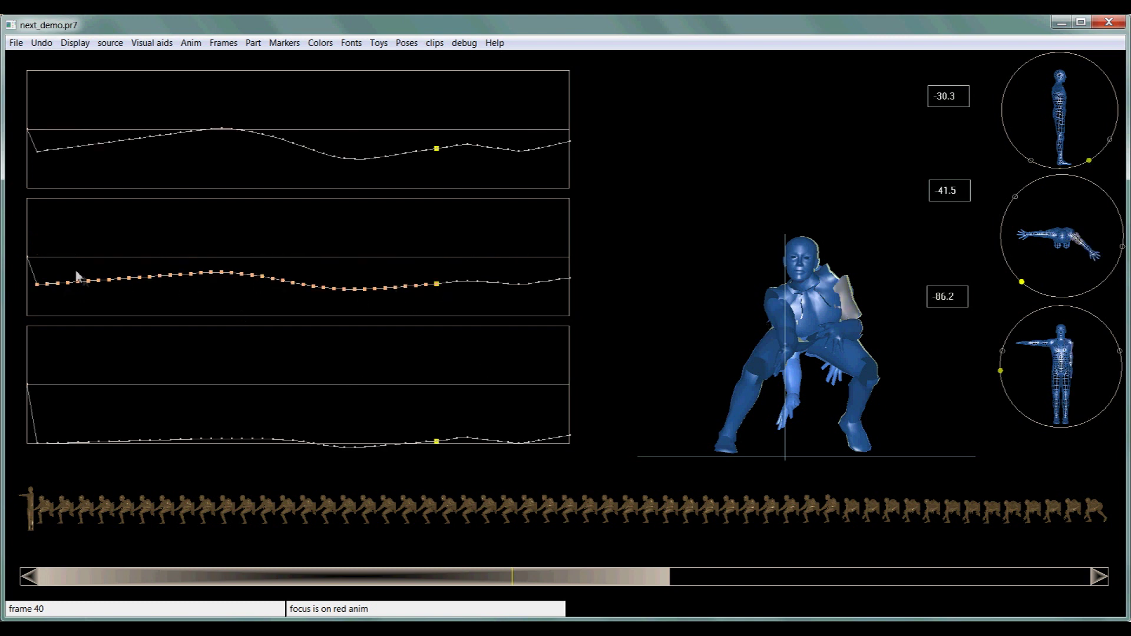
{"action": "left_click", "coordinate": [769, 362]}
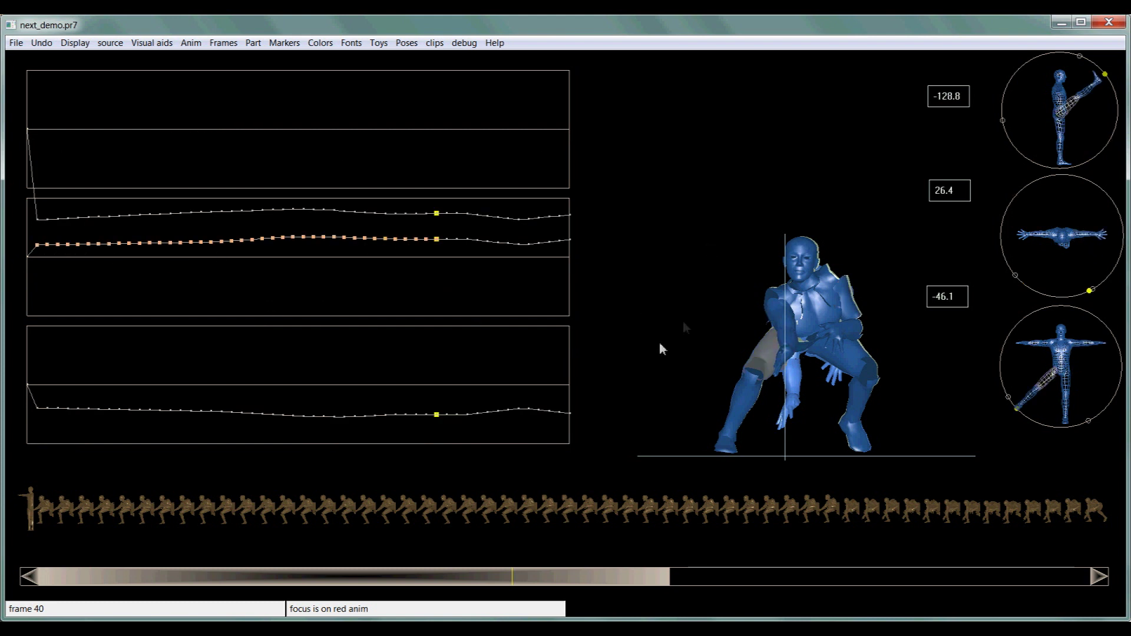
Open a motion file and shrink the frame strip so the whole motion fits in it
{"action": "left_click", "coordinate": [11, 46]}
{"action": "left_click", "coordinate": [25, 59]}
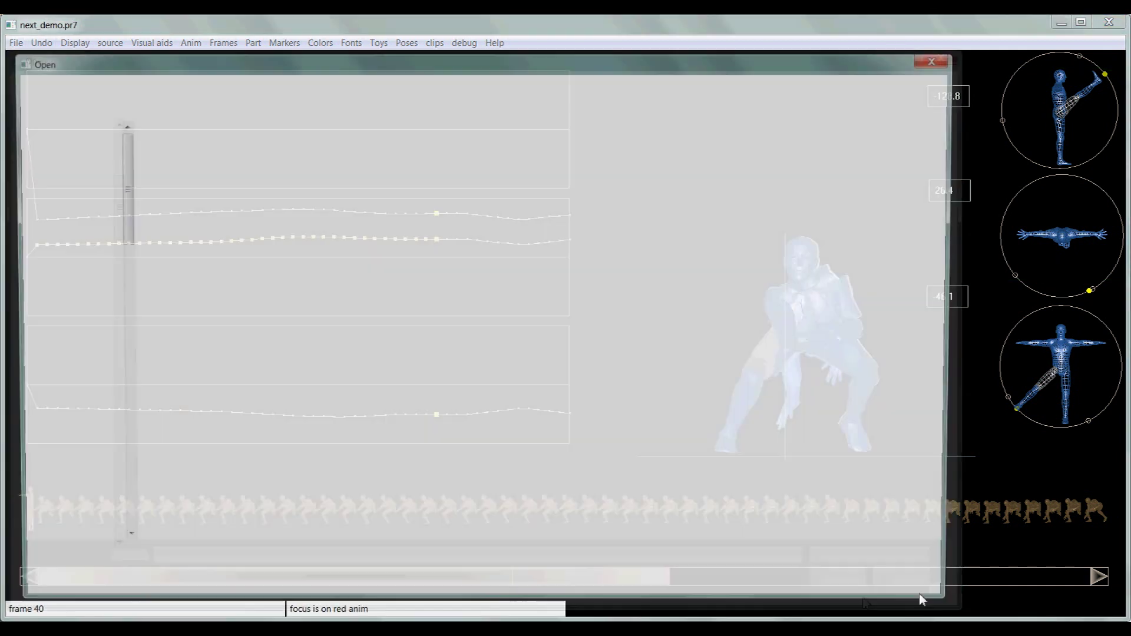
{"action": "double_click", "coordinate": [174, 194]}
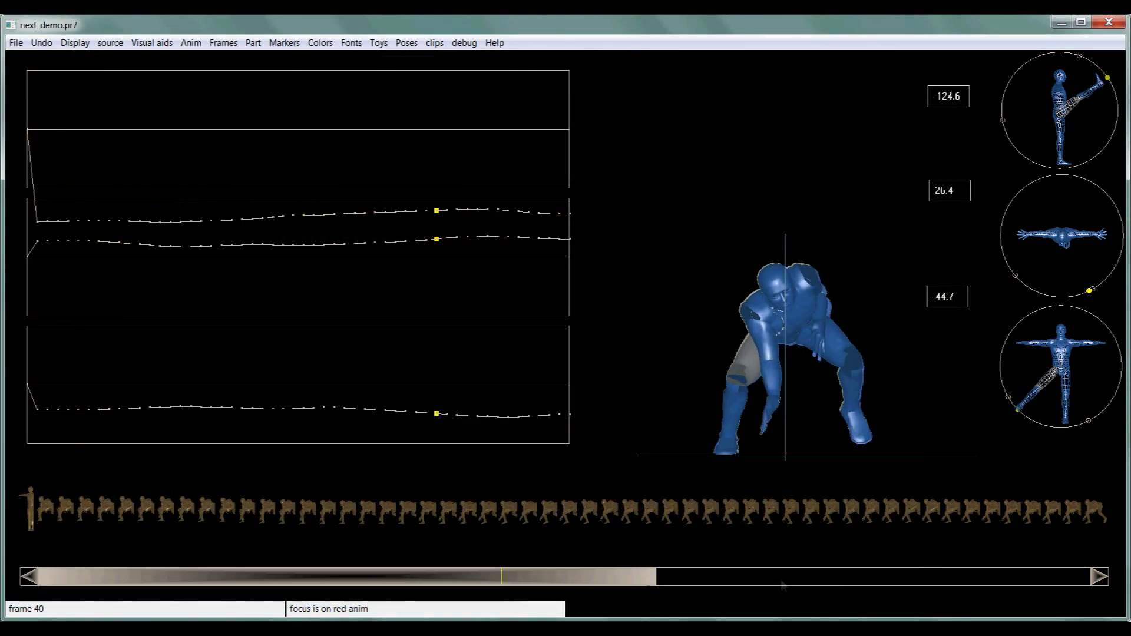
{"action": "left_click_drag", "start_coordinate": [572, 581], "coordinate": [1086, 582]}
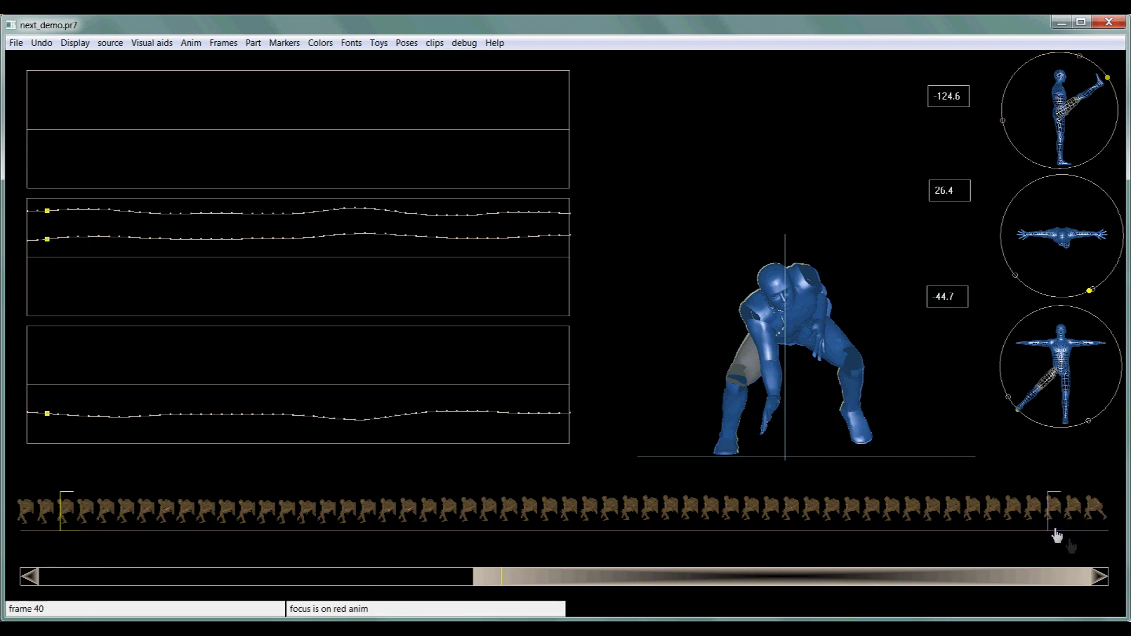
{"action": "left_click_drag", "start_coordinate": [1107, 530], "coordinate": [1110, 530]}
{"action": "left_click_drag", "start_coordinate": [1107, 519], "coordinate": [1109, 525]}
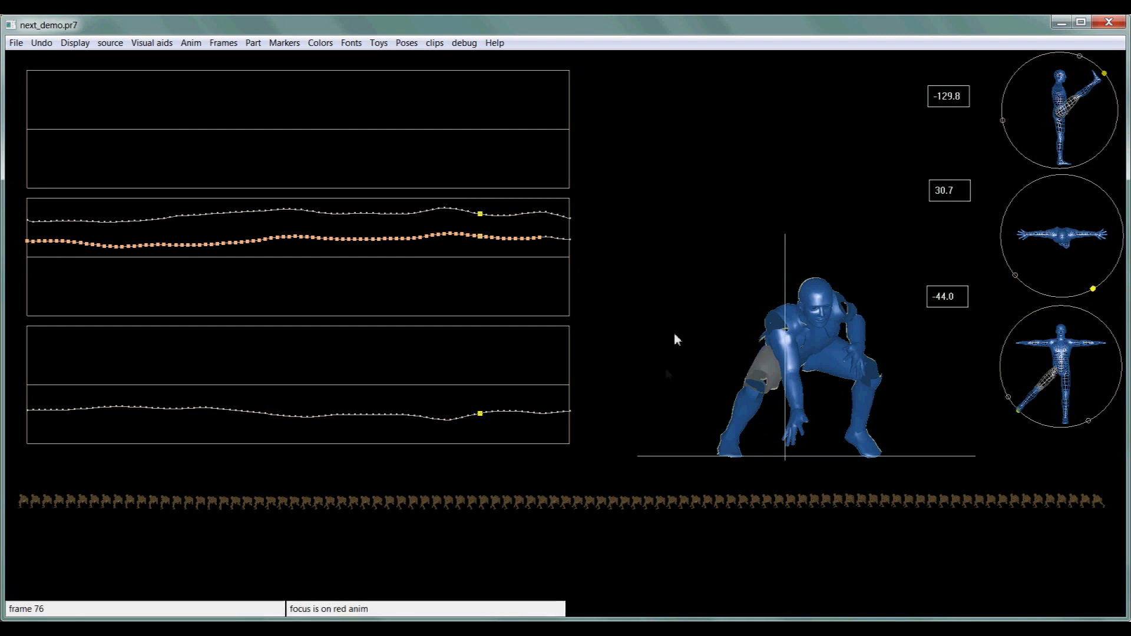
{"action": "left_click", "coordinate": [678, 301]}
{"action": "left_click", "coordinate": [679, 302]}
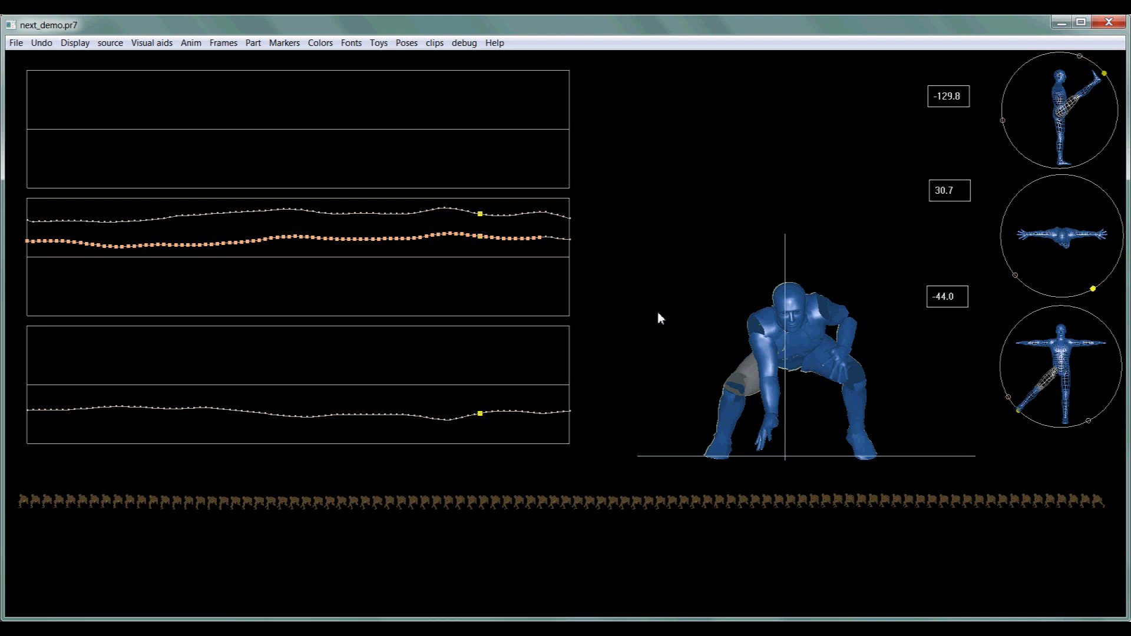
Check the joints chosen for copy, zero and blending operations and accept the selection with all joints included
{"action": "left_click", "coordinate": [224, 42]}
{"action": "left_click", "coordinate": [275, 187]}
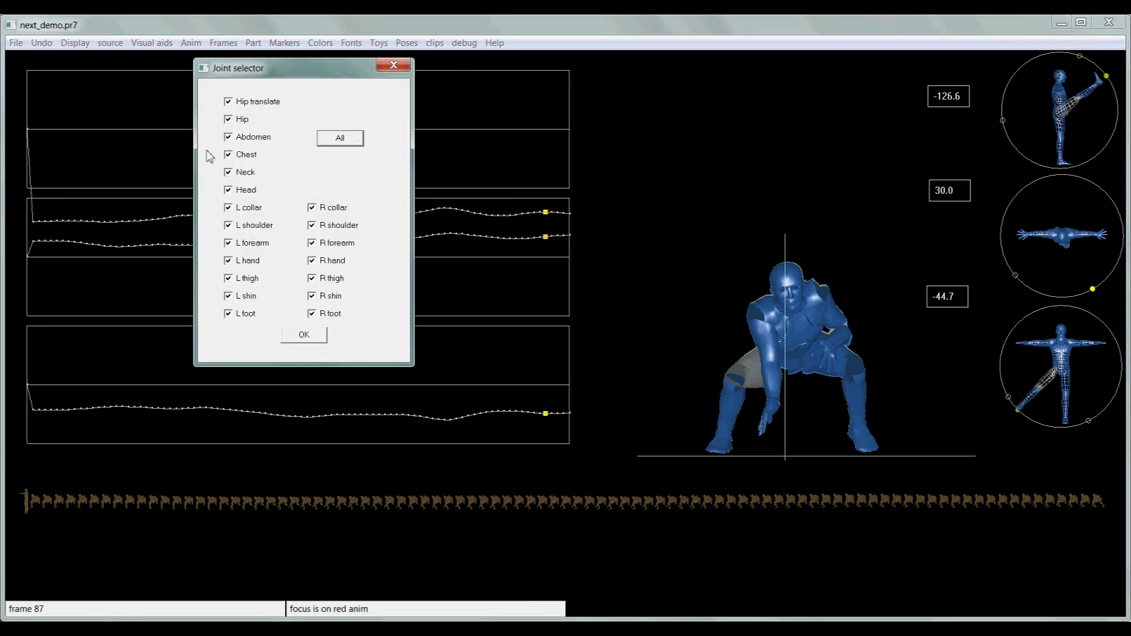
{"action": "left_click", "coordinate": [304, 334]}
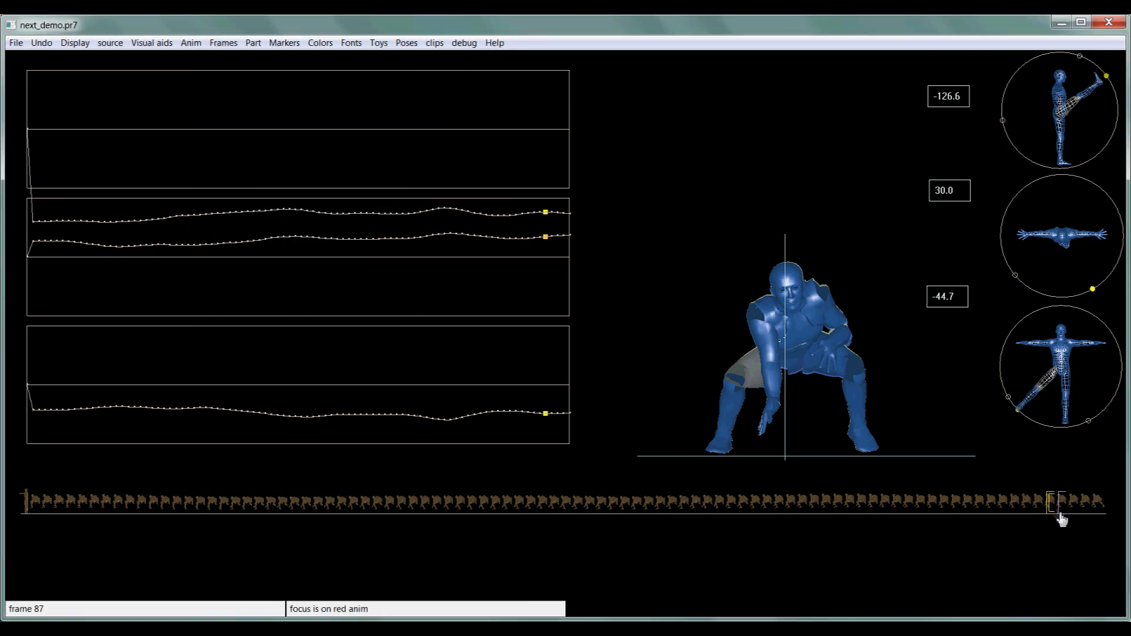
Select the frames from 87 around the loop to frame 1 and blend them linearly on all 3 axes for all selected parts
{"action": "left_click", "coordinate": [32, 501]}
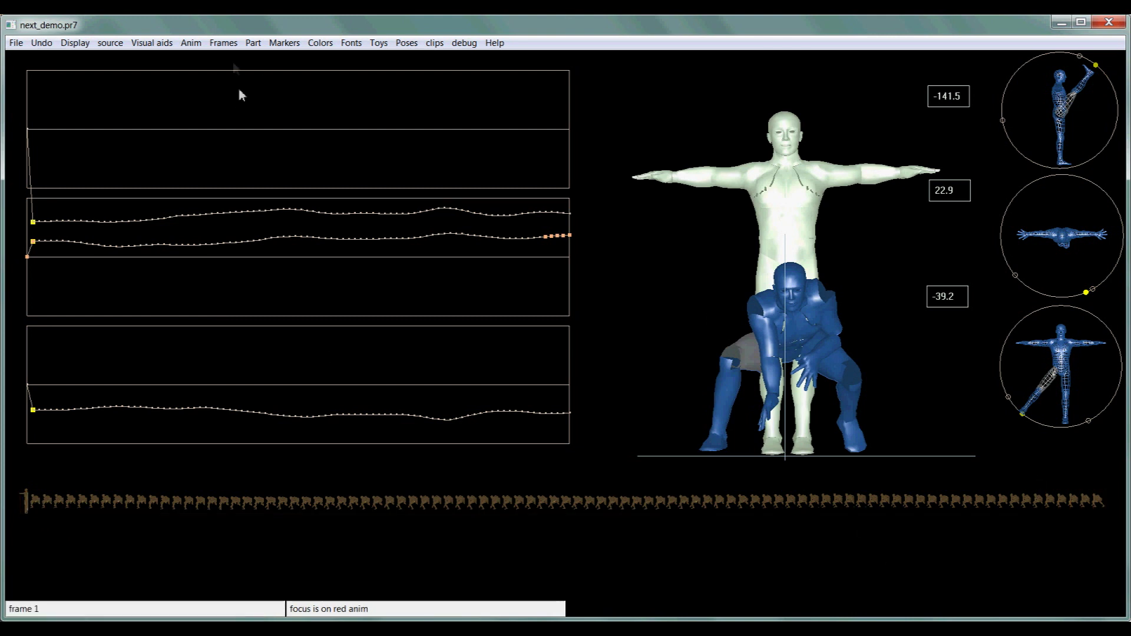
{"action": "left_click", "coordinate": [223, 43]}
{"action": "mouse_move", "coordinate": [298, 98]}
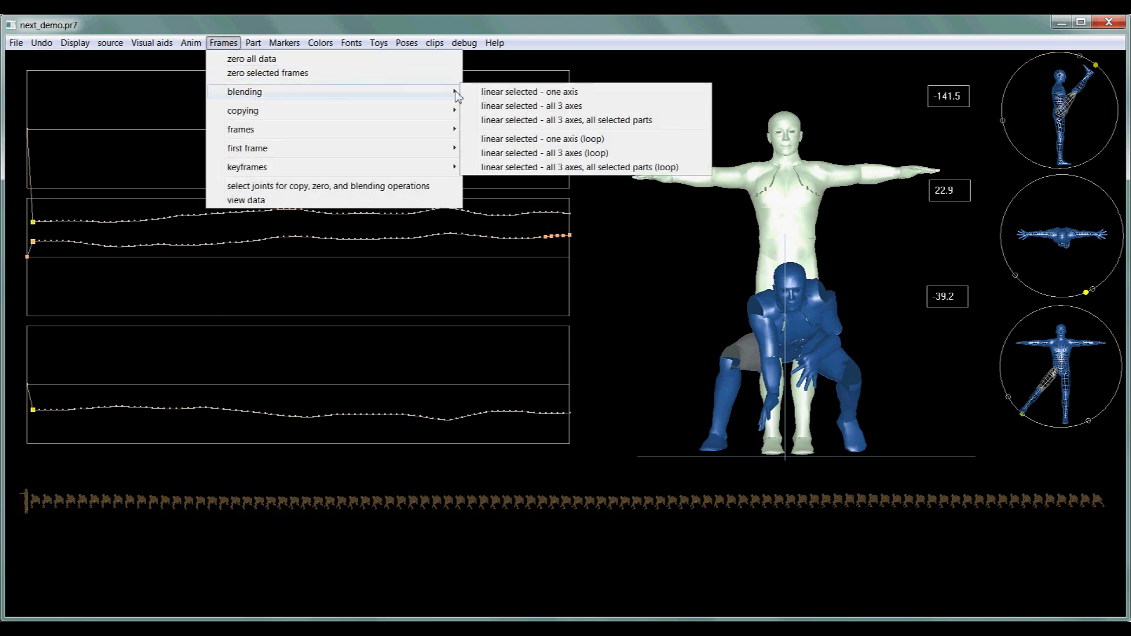
{"action": "left_click", "coordinate": [518, 121]}
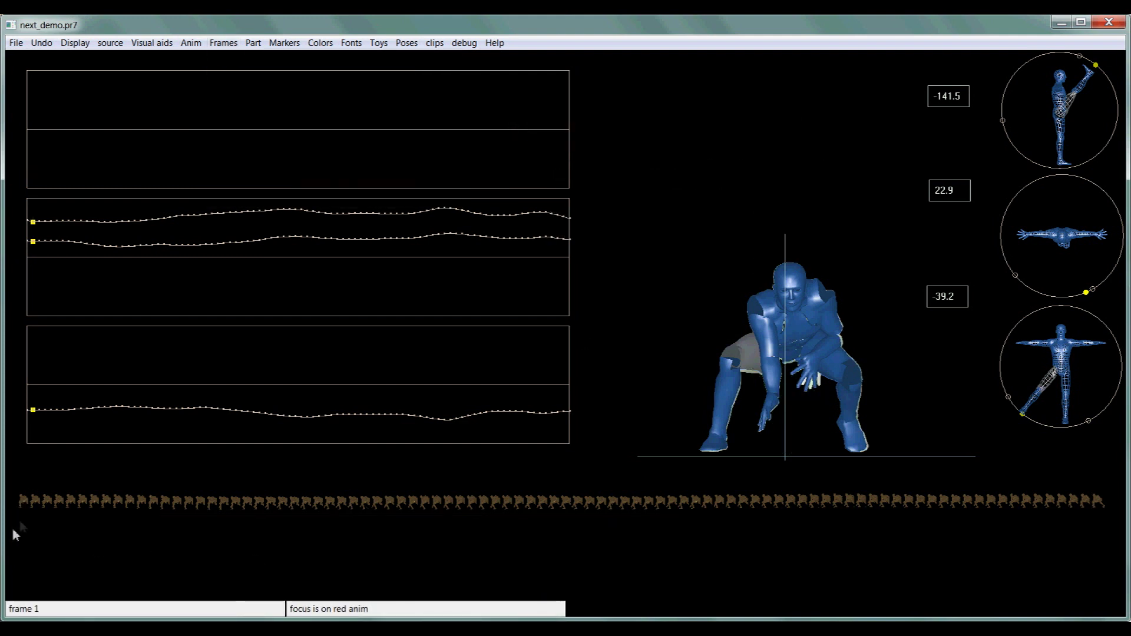
Select frames 0 through 86 and play back the blended loop
{"action": "left_click", "coordinate": [25, 502]}
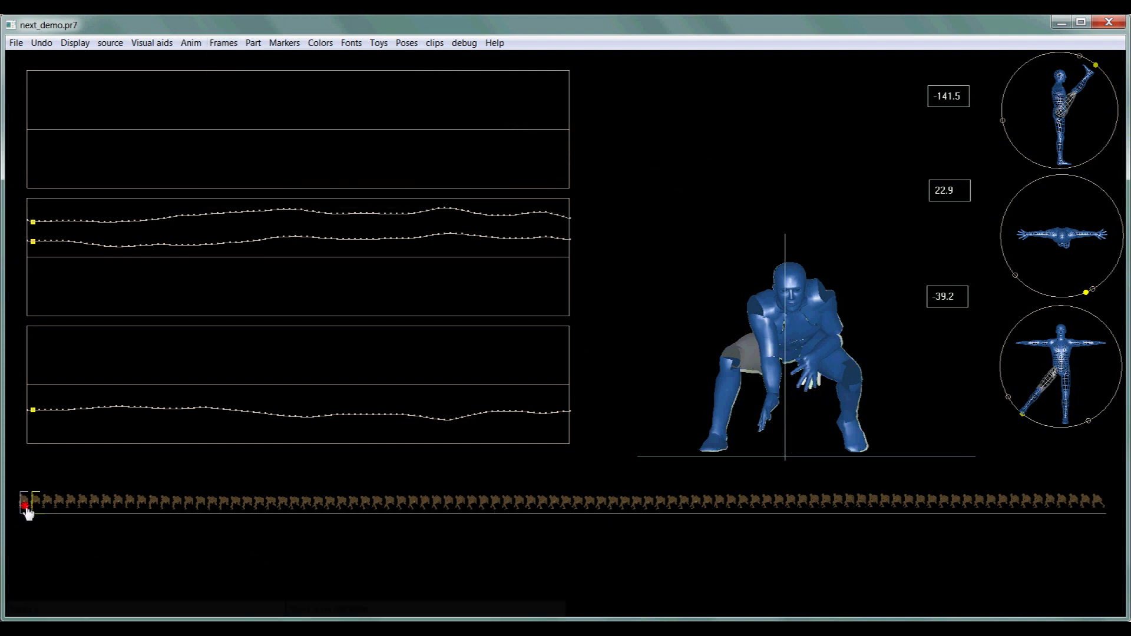
{"action": "left_click", "coordinate": [1049, 507], "text": "shift"}
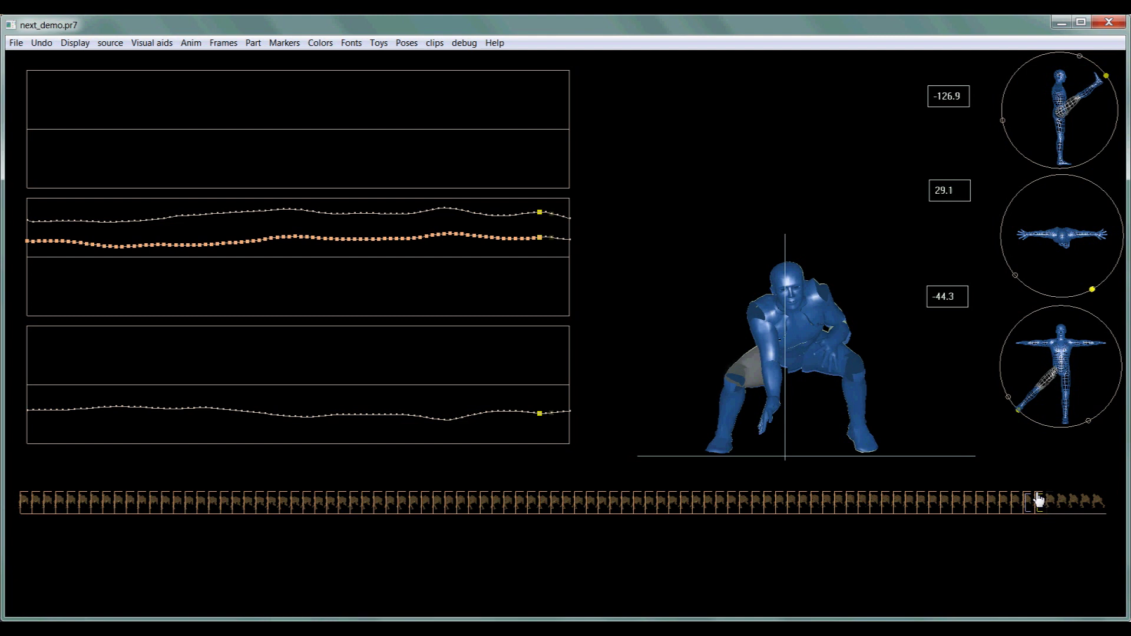
{"action": "key", "text": "space"}
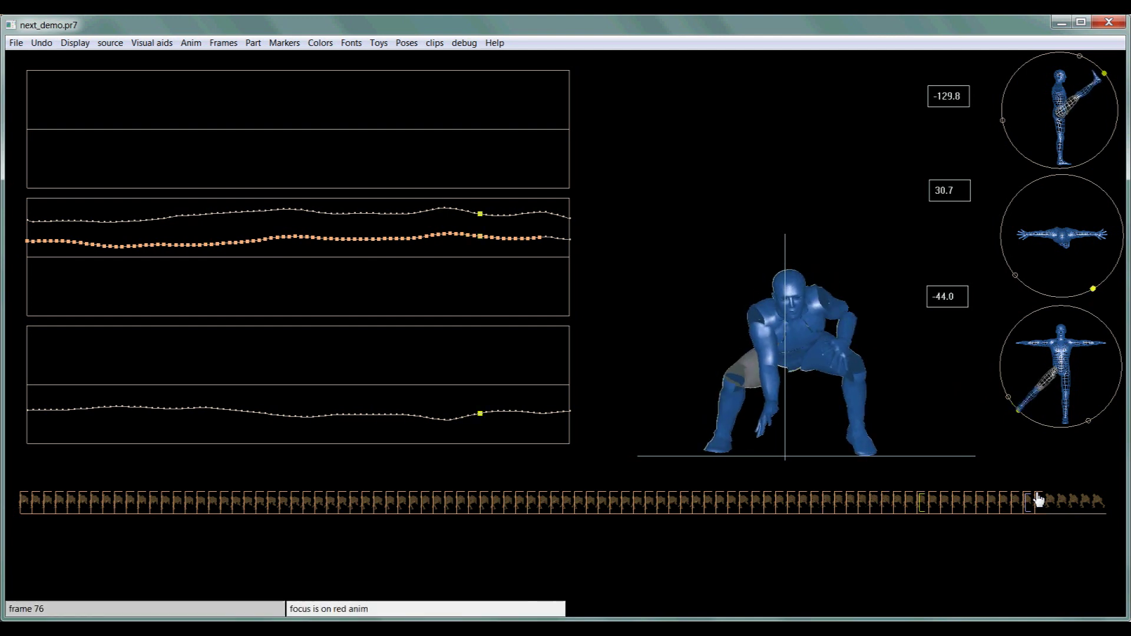
{"action": "left_click", "coordinate": [679, 280]}
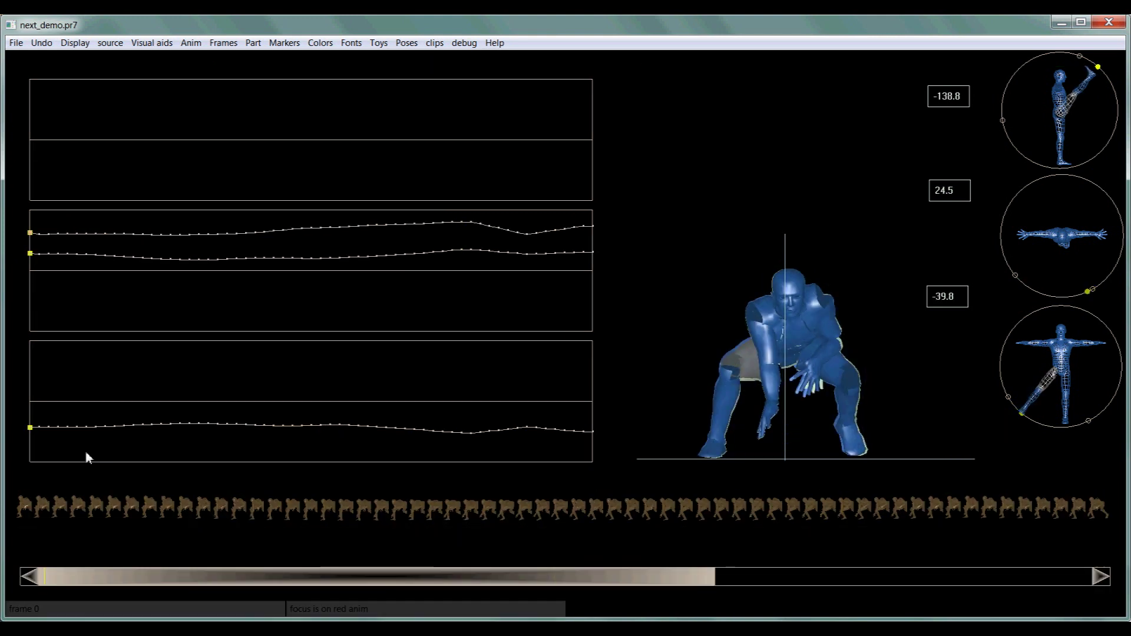
Add and perturb a first frame at the start of the motion
{"action": "left_click", "coordinate": [223, 43]}
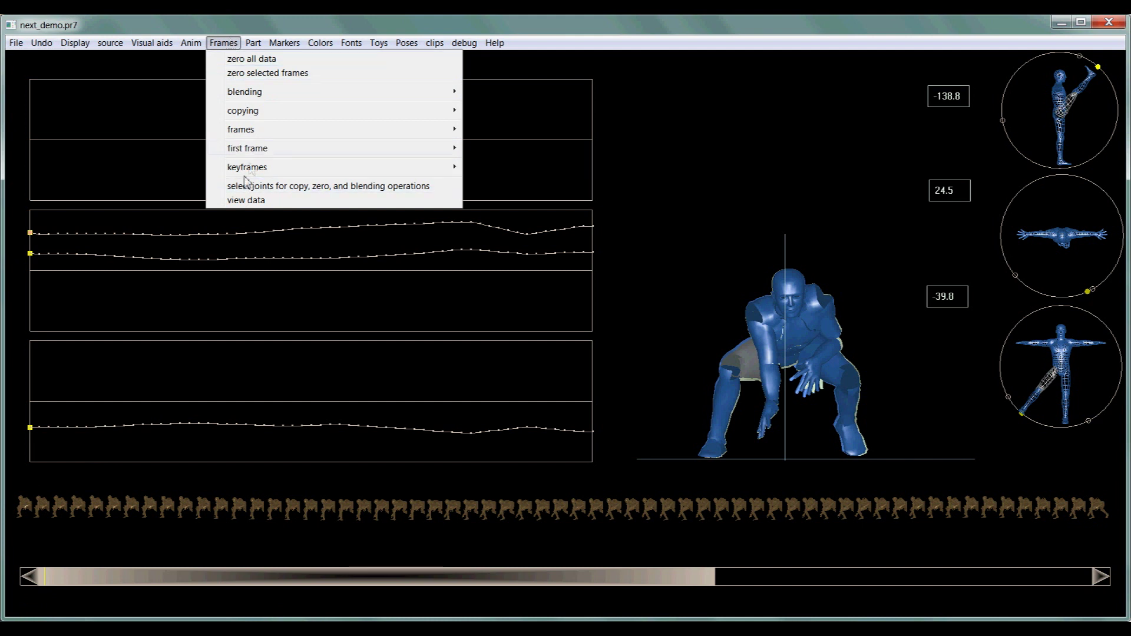
{"action": "mouse_move", "coordinate": [235, 155]}
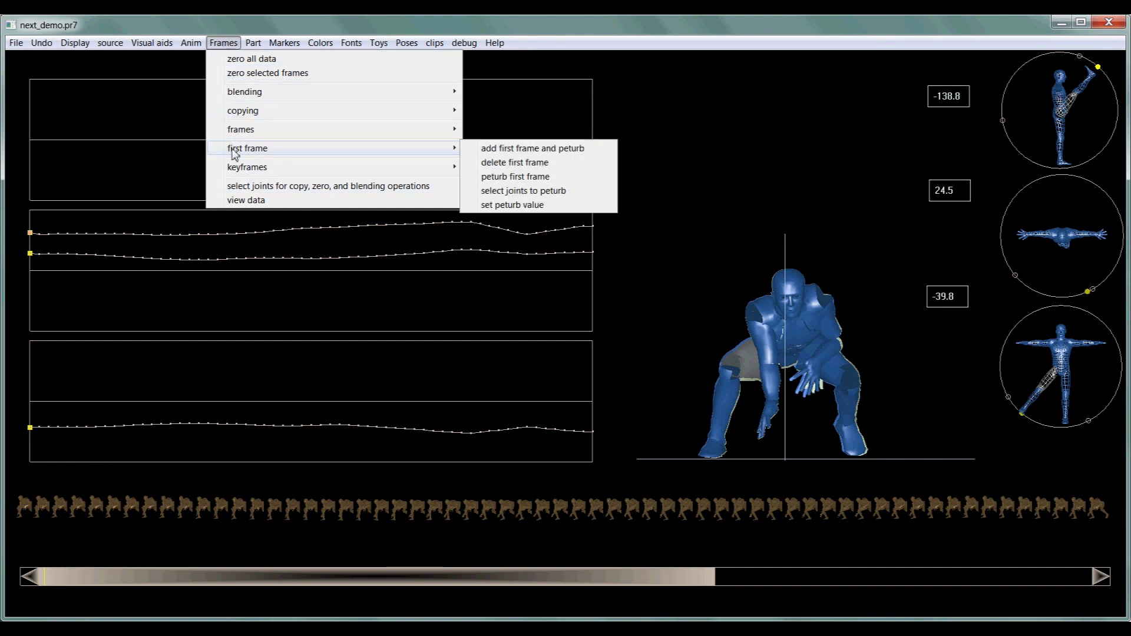
{"action": "left_click", "coordinate": [514, 148]}
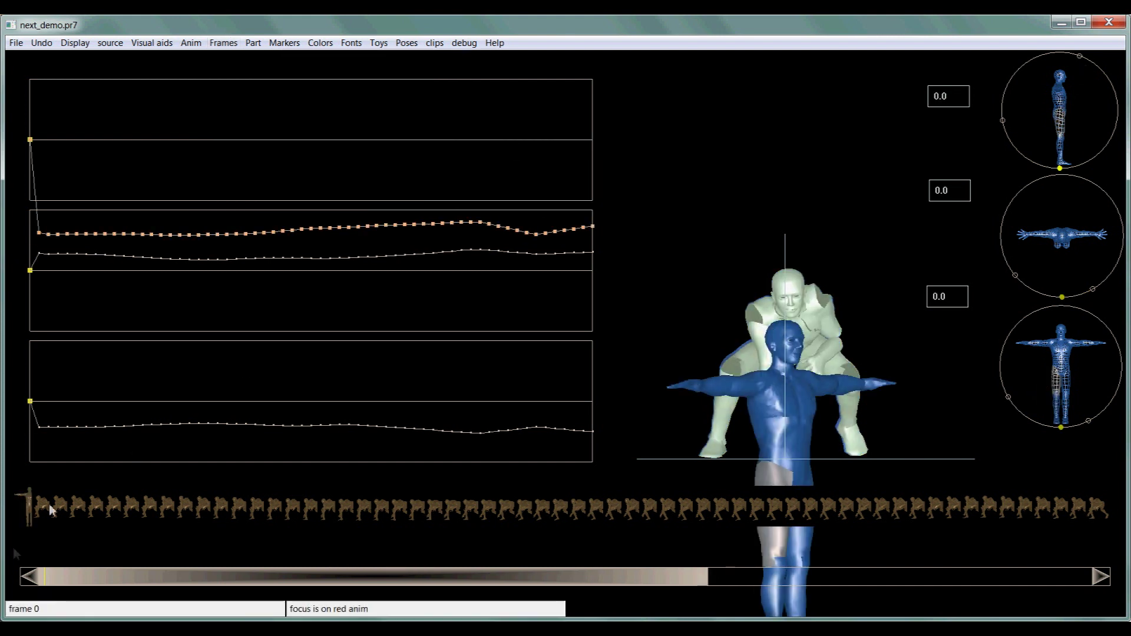
Select frame 0 and zero its data
{"action": "left_click", "coordinate": [34, 519]}
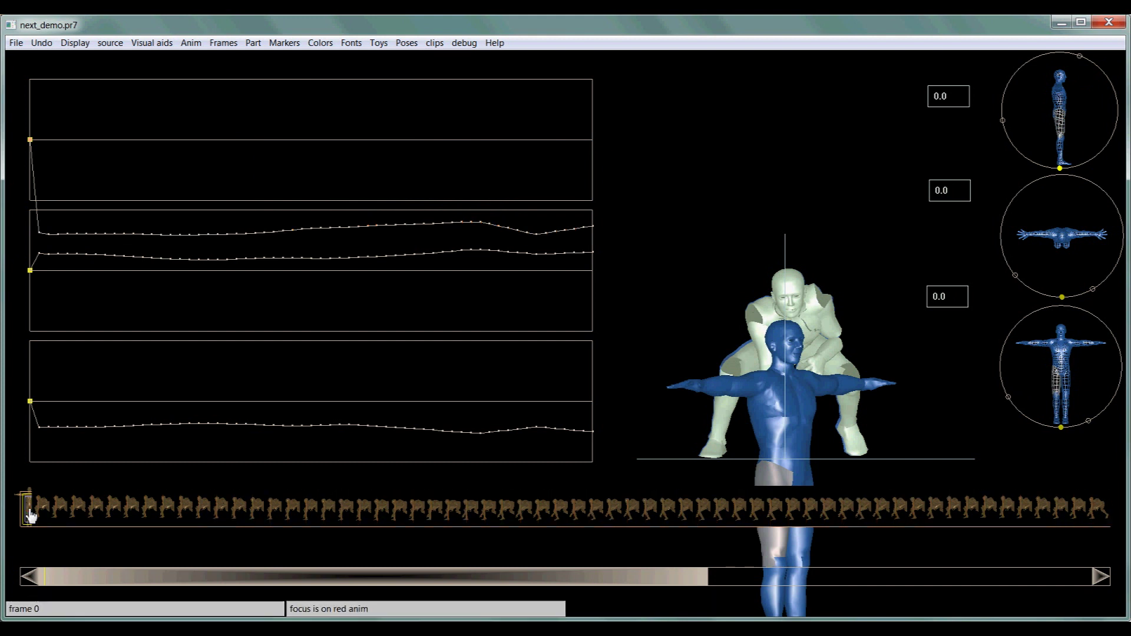
{"action": "left_click", "coordinate": [223, 43]}
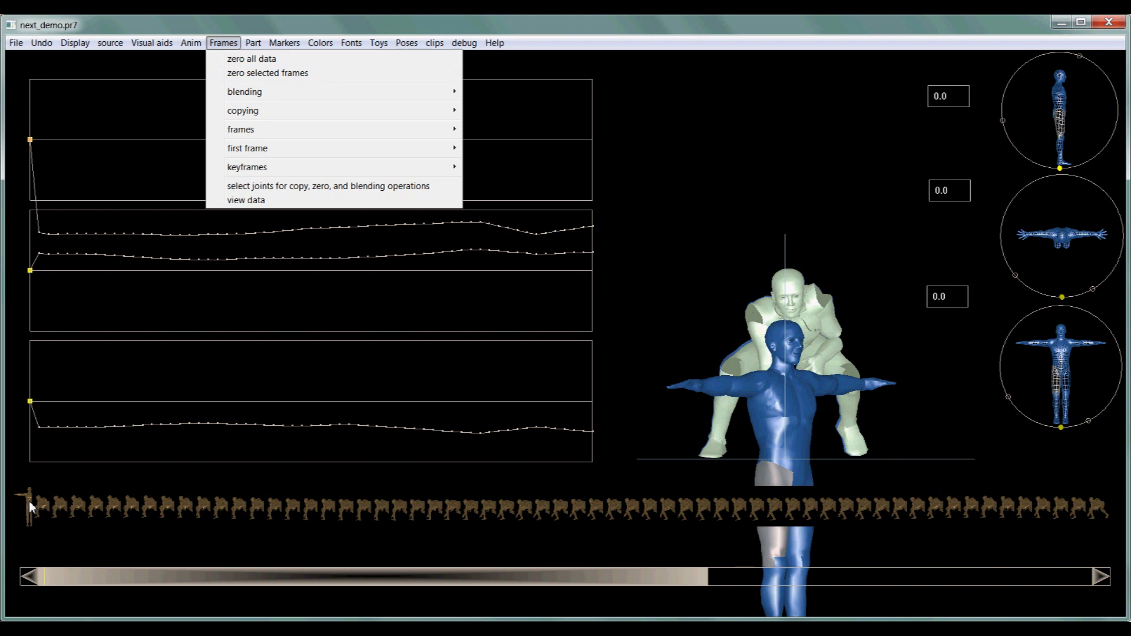
{"action": "left_click", "coordinate": [31, 520]}
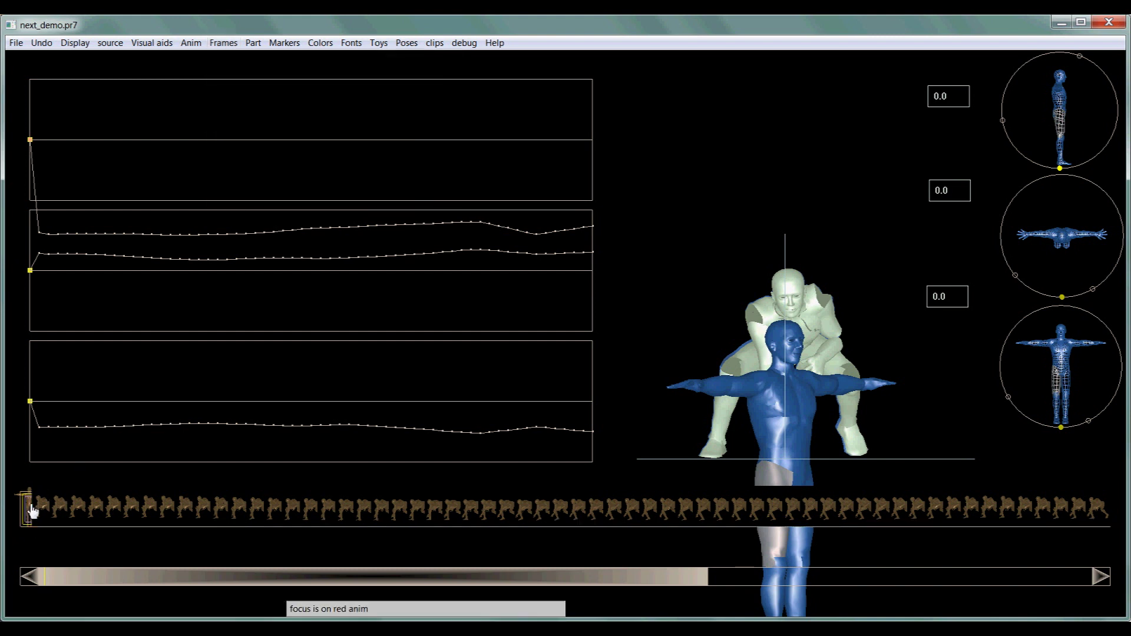
{"action": "left_click", "coordinate": [228, 45]}
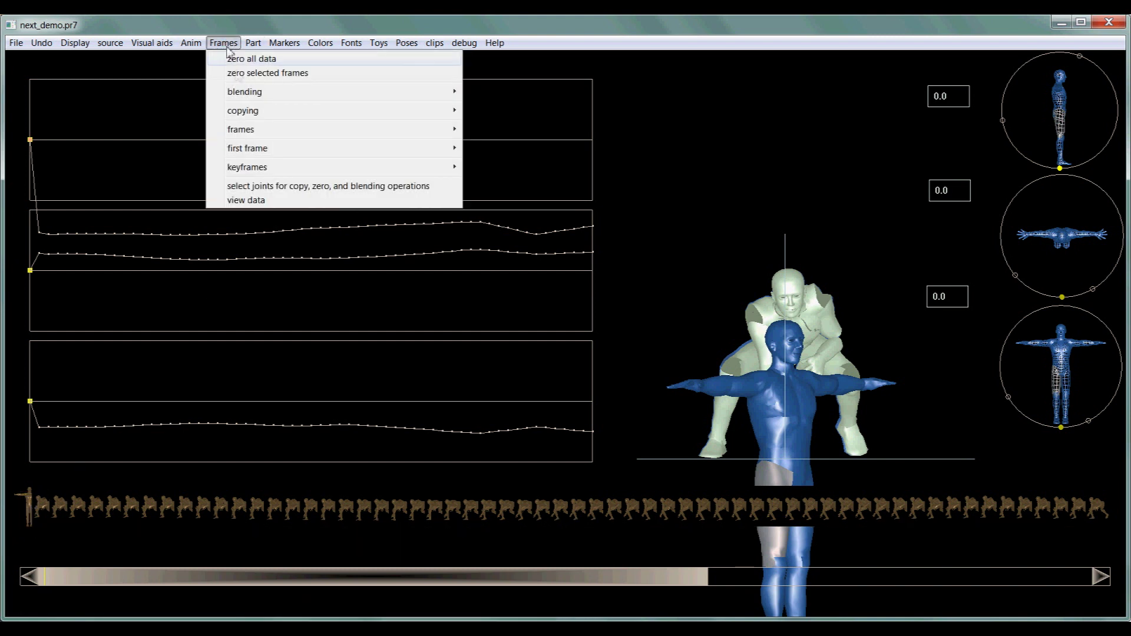
{"action": "left_click", "coordinate": [263, 73]}
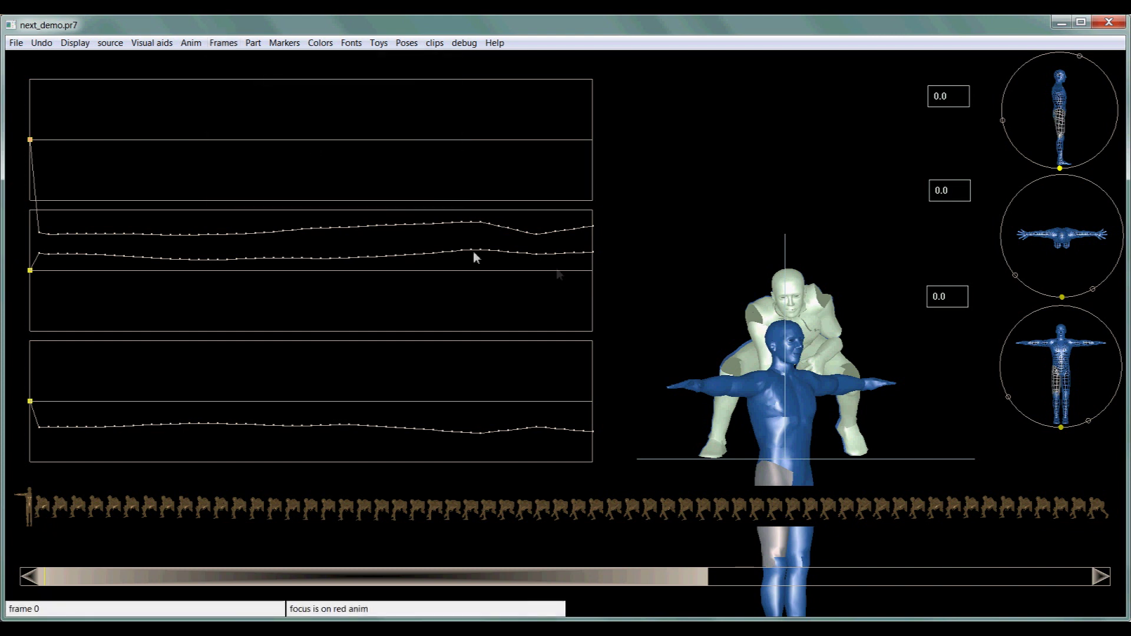
On frame 0, raise the figure by setting the hip translate's second curve to about 51.6
{"action": "left_click", "coordinate": [253, 43]}
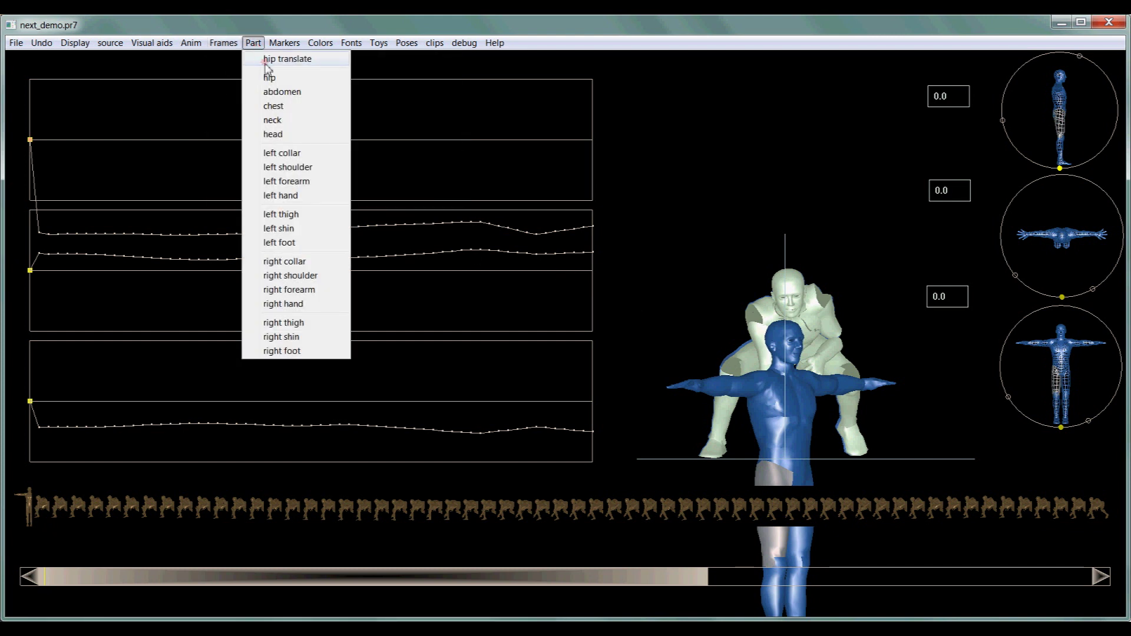
{"action": "left_click", "coordinate": [265, 61]}
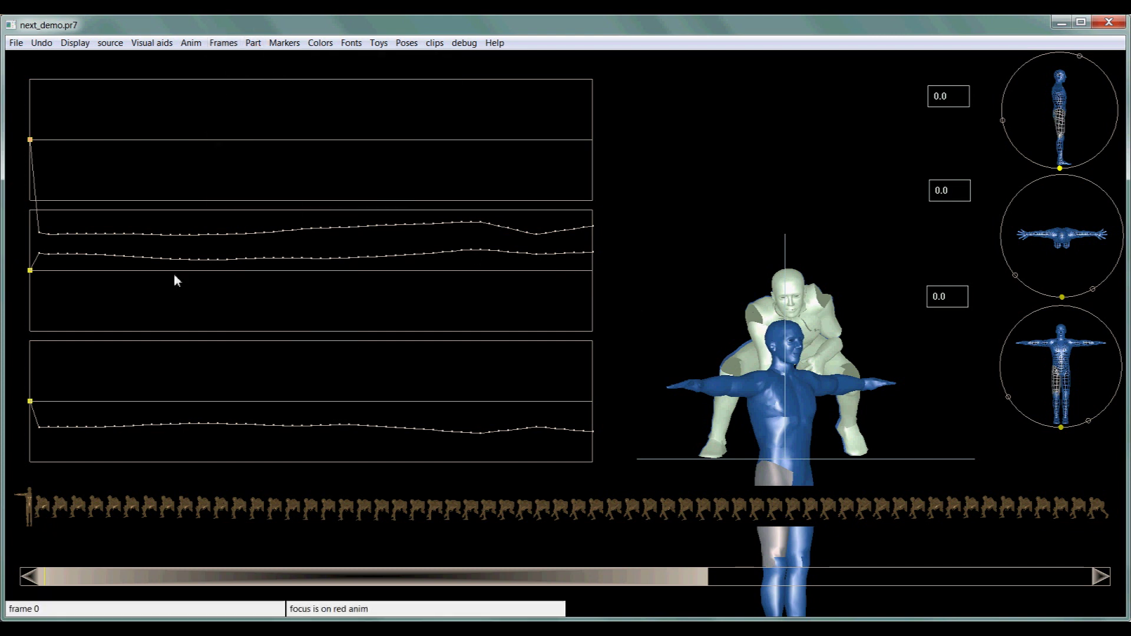
{"action": "left_click", "coordinate": [255, 44]}
{"action": "left_click", "coordinate": [265, 56]}
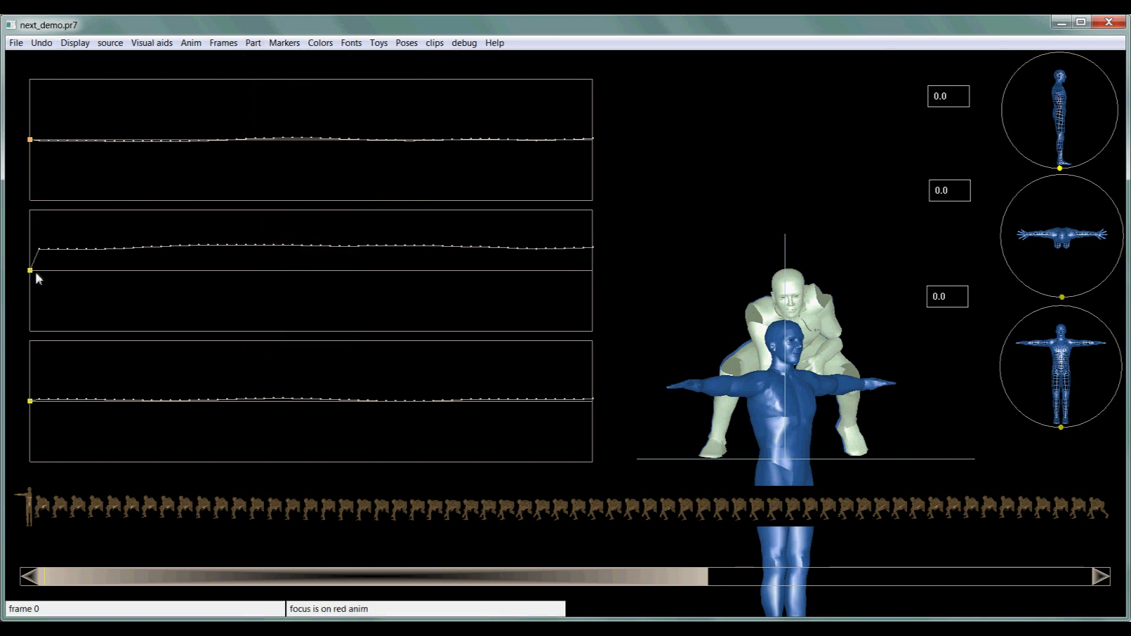
{"action": "left_click_drag", "start_coordinate": [32, 274], "coordinate": [40, 244]}
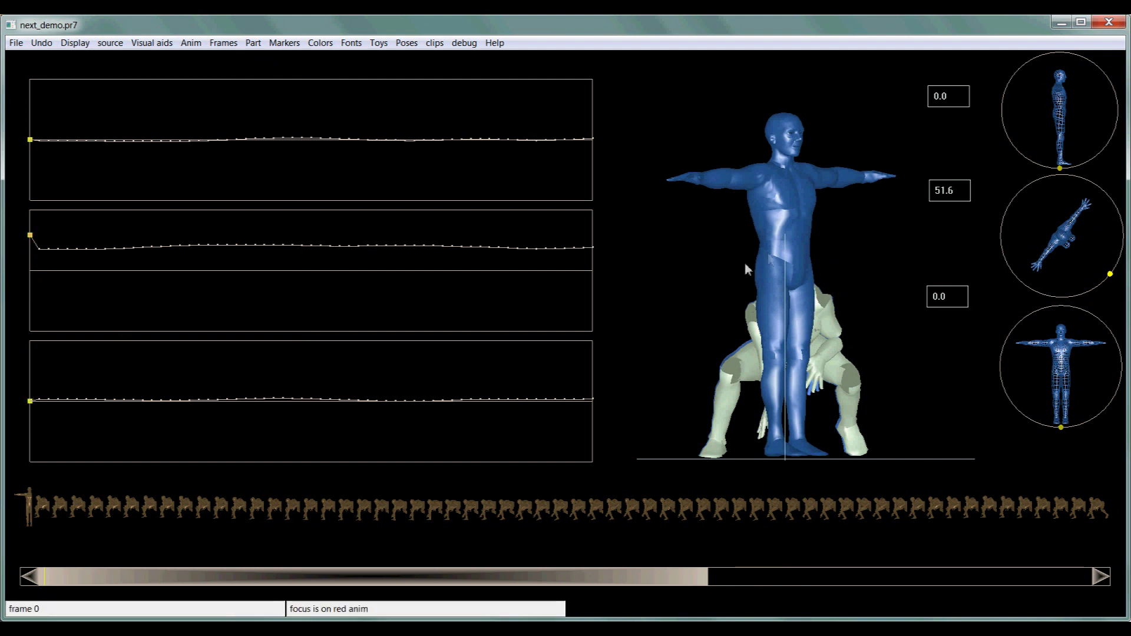
On frame 0, turn the figure to face forward by setting the hip's second rotation curve to about -42.8
{"action": "left_click", "coordinate": [779, 260]}
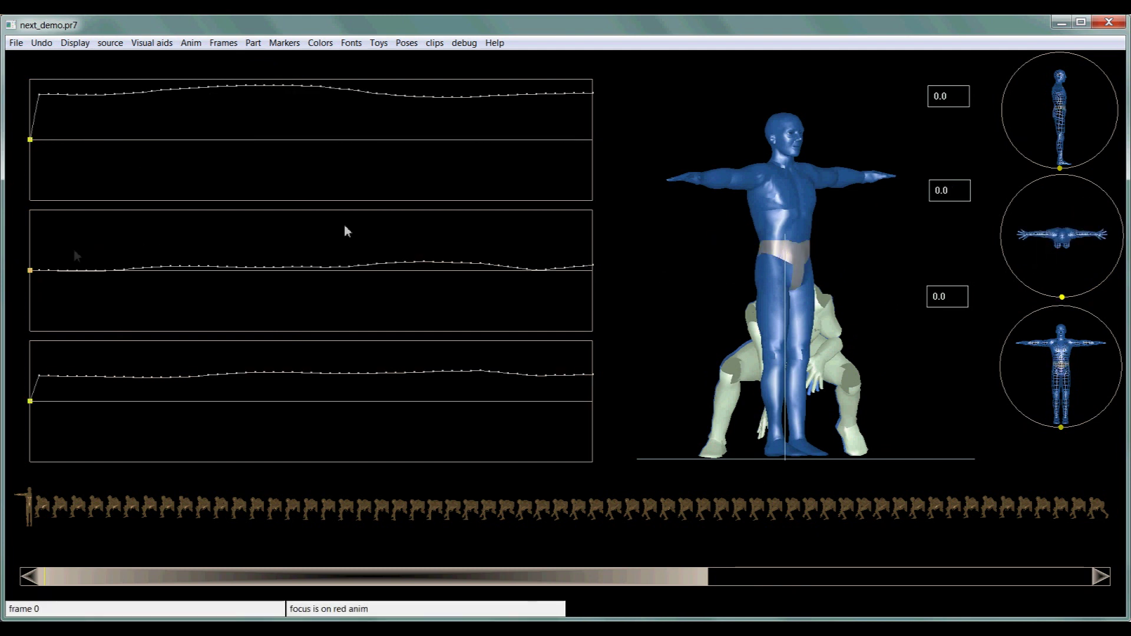
{"action": "left_click", "coordinate": [31, 271]}
{"action": "left_click_drag", "start_coordinate": [30, 272], "coordinate": [23, 307]}
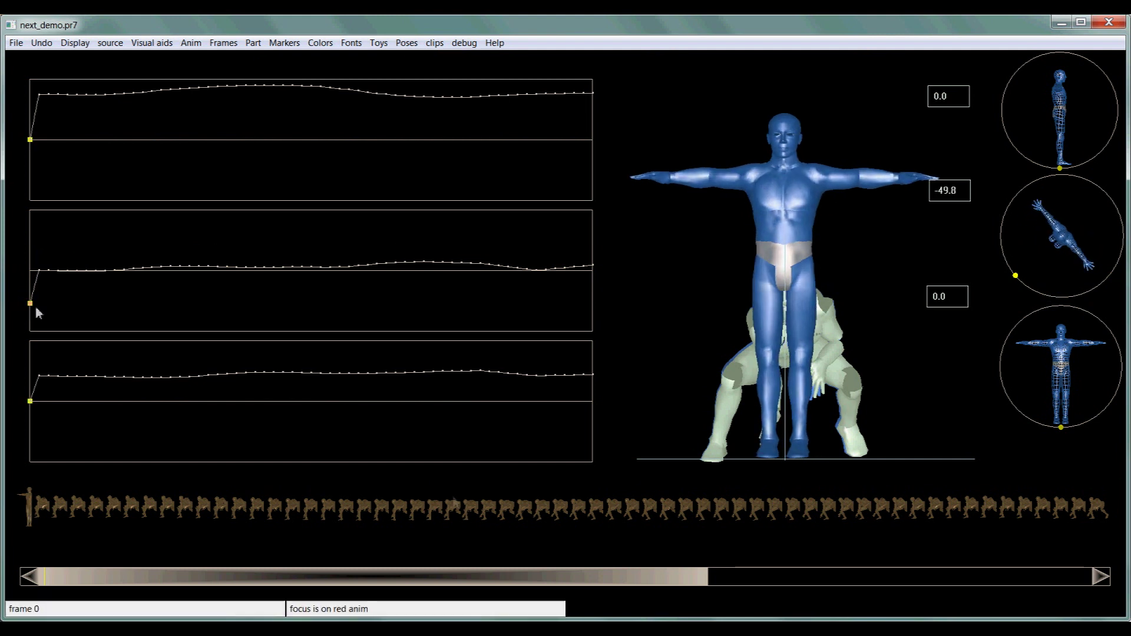
{"action": "left_click", "coordinate": [644, 355]}
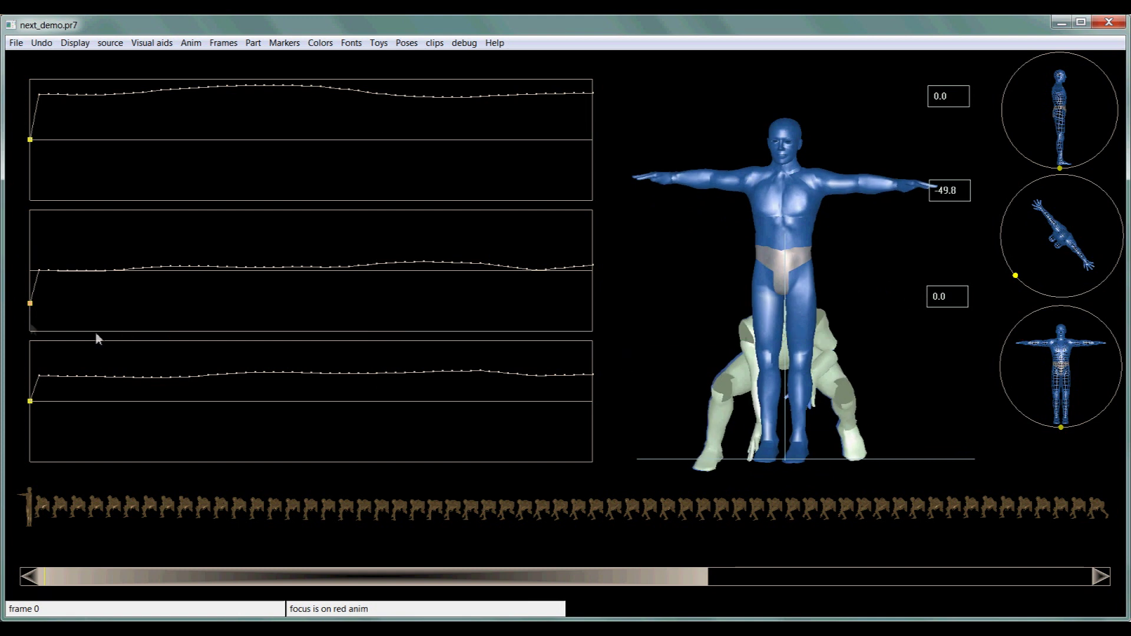
{"action": "left_click_drag", "start_coordinate": [31, 312], "coordinate": [34, 307]}
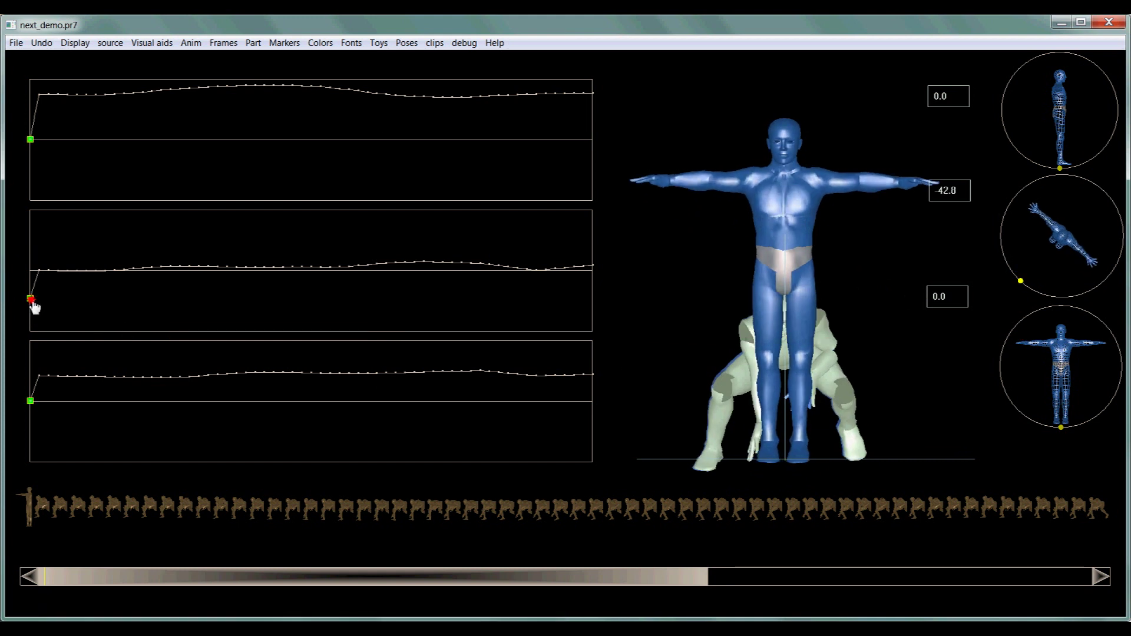
{"action": "mouse_move", "coordinate": [620, 345]}
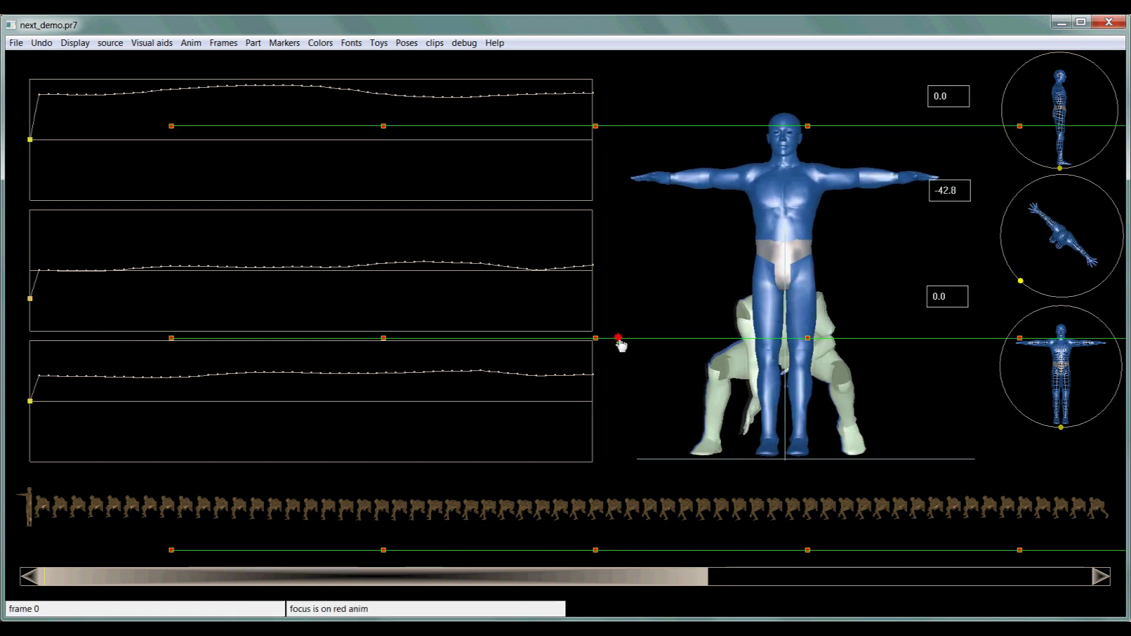